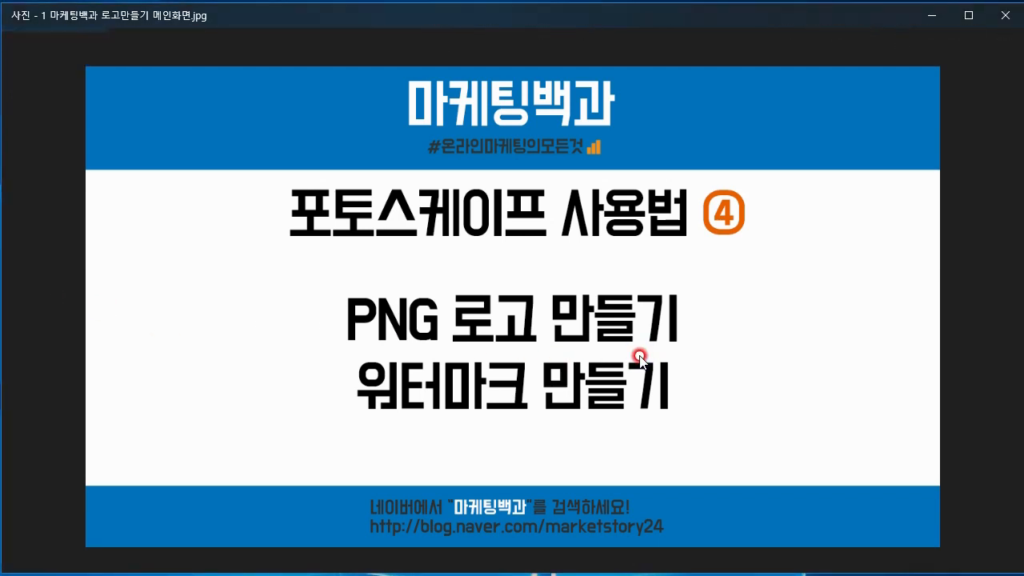
# Show the next tutorial image, switch to Internet Explorer and open PhotoScape's software page from the Naver results
pyautogui.scroll(1, 640, 360)
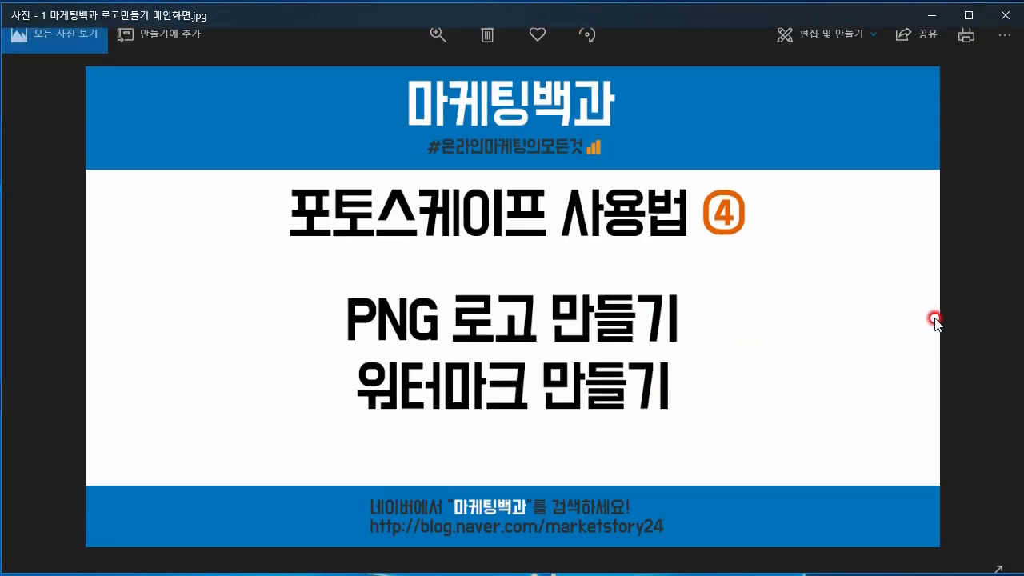
pyautogui.click(983, 305)
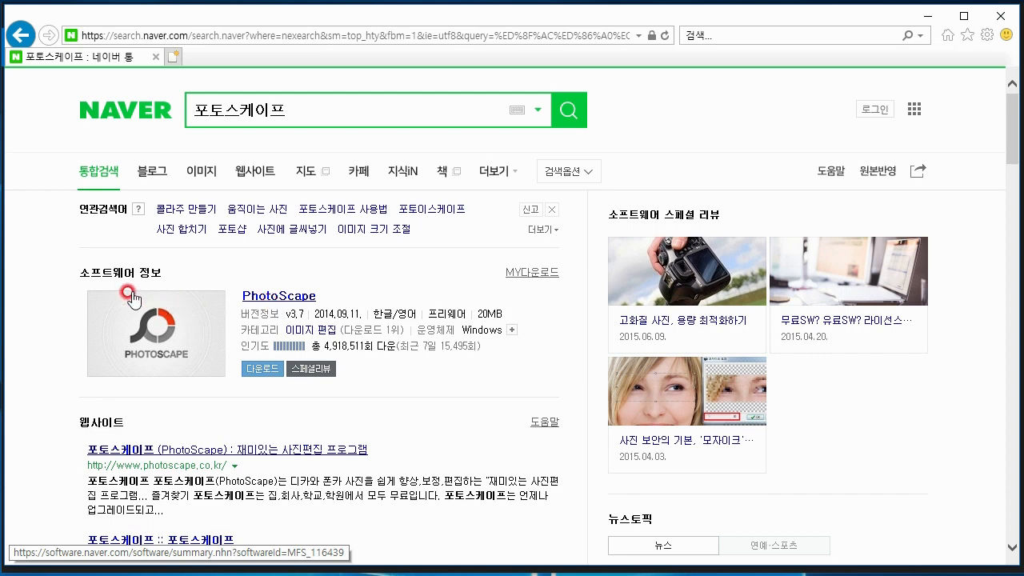
pyautogui.click(290, 303)
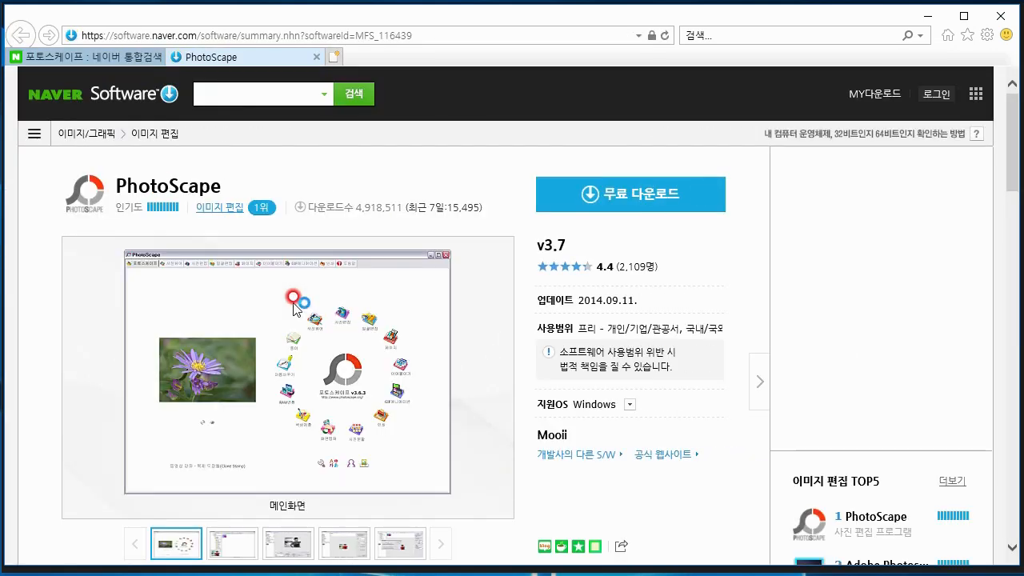
pyautogui.click(575, 205)
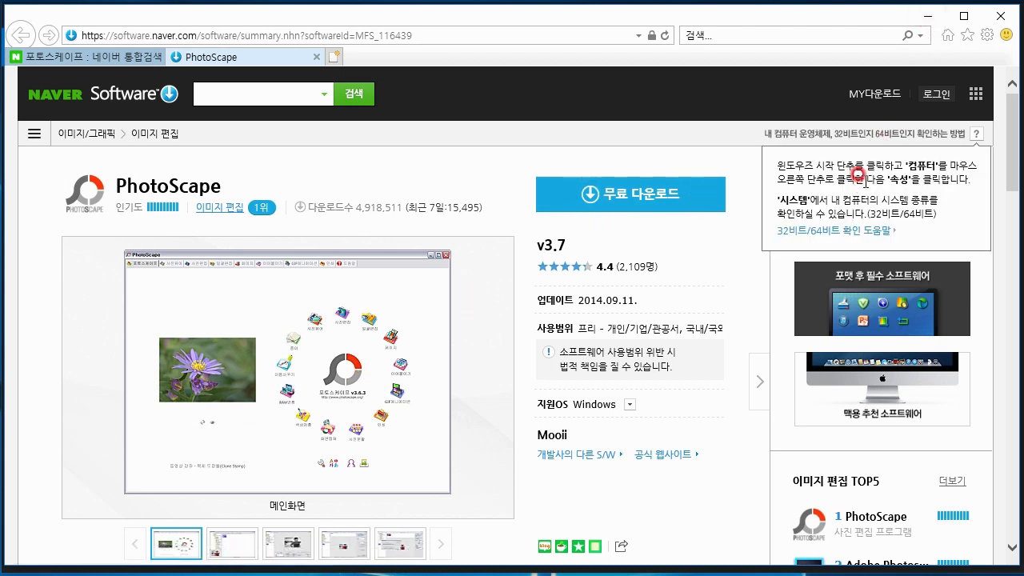
pyautogui.click(928, 16)
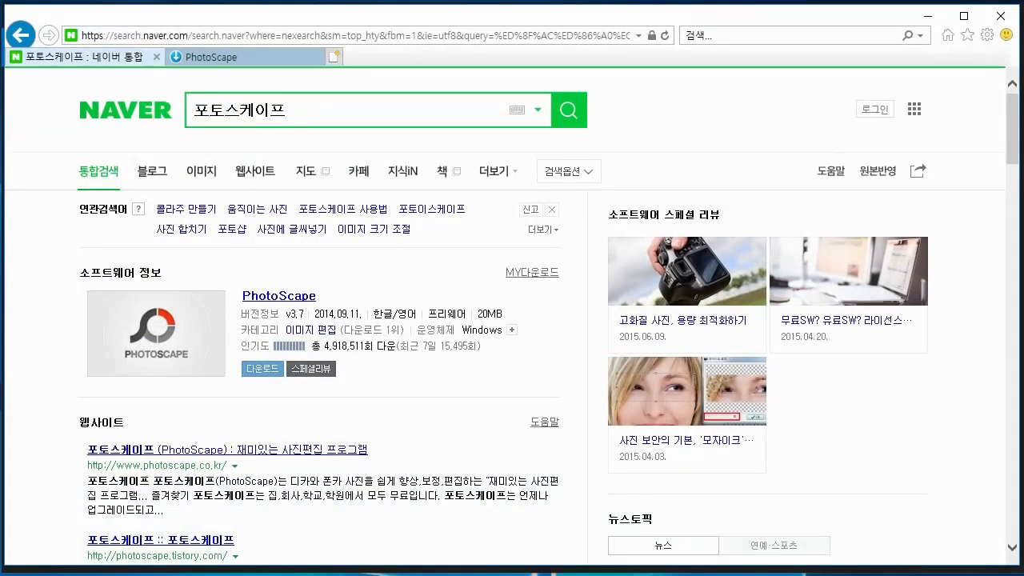
# Search Naver for "마케팅백과" in place of the PhotoScape query
pyautogui.doubleClick(279, 109)
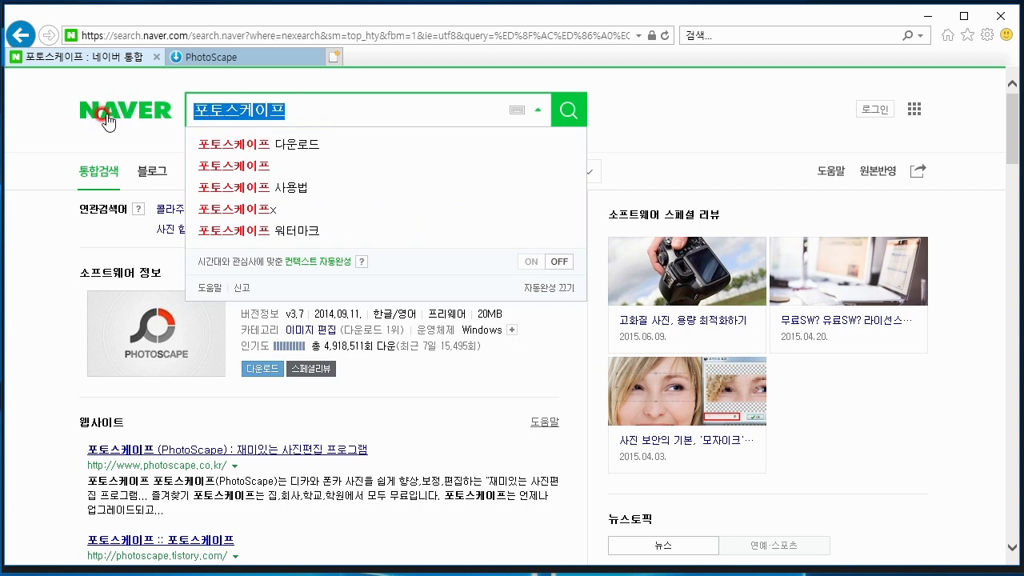
pyautogui.write('akzp')
pyautogui.press('BackSpace')
pyautogui.press('BackSpace')
pyautogui.press('BackSpace')
pyautogui.press('BackSpace')
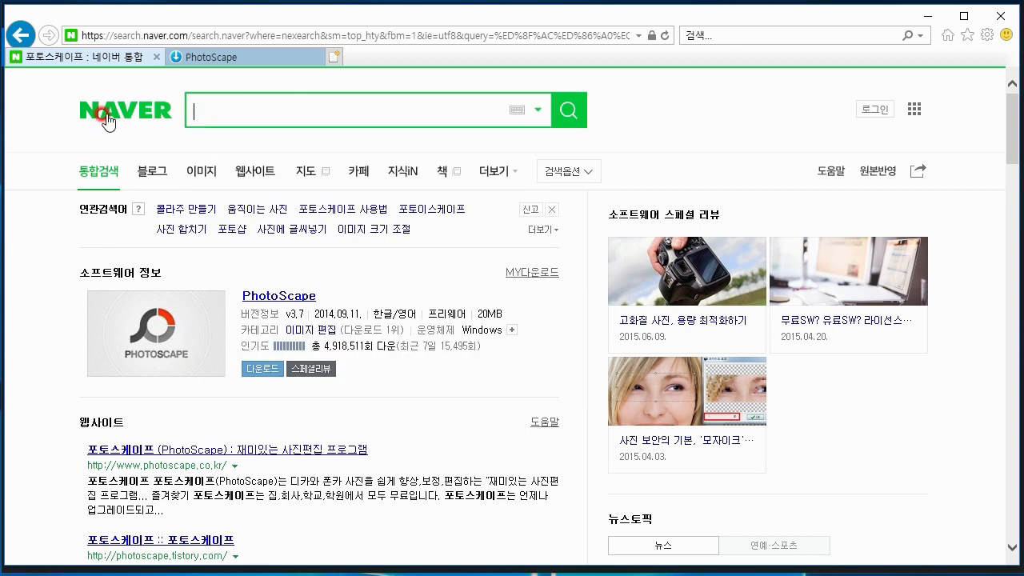
pyautogui.write('마케팅백과')
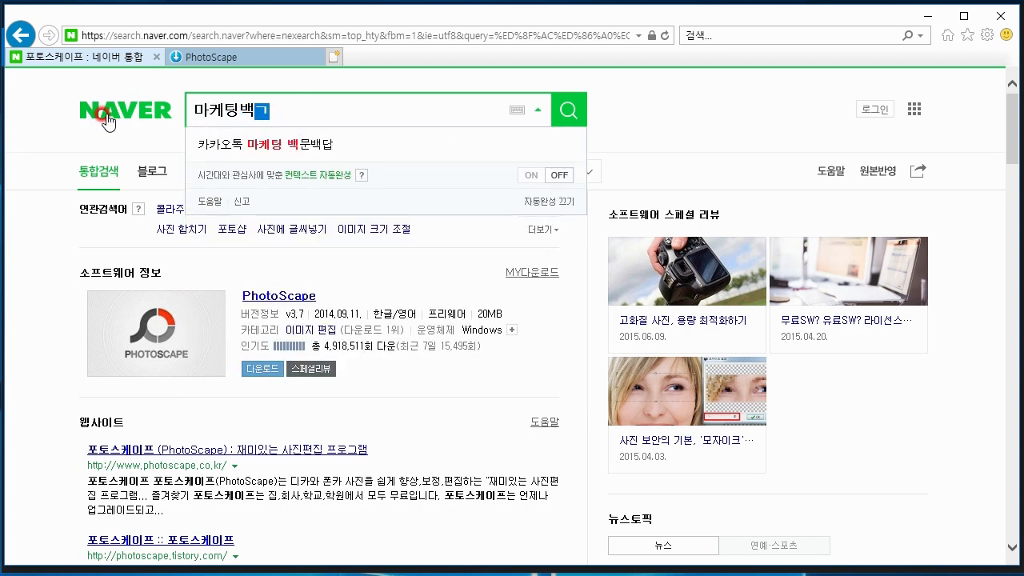
pyautogui.press('Return')
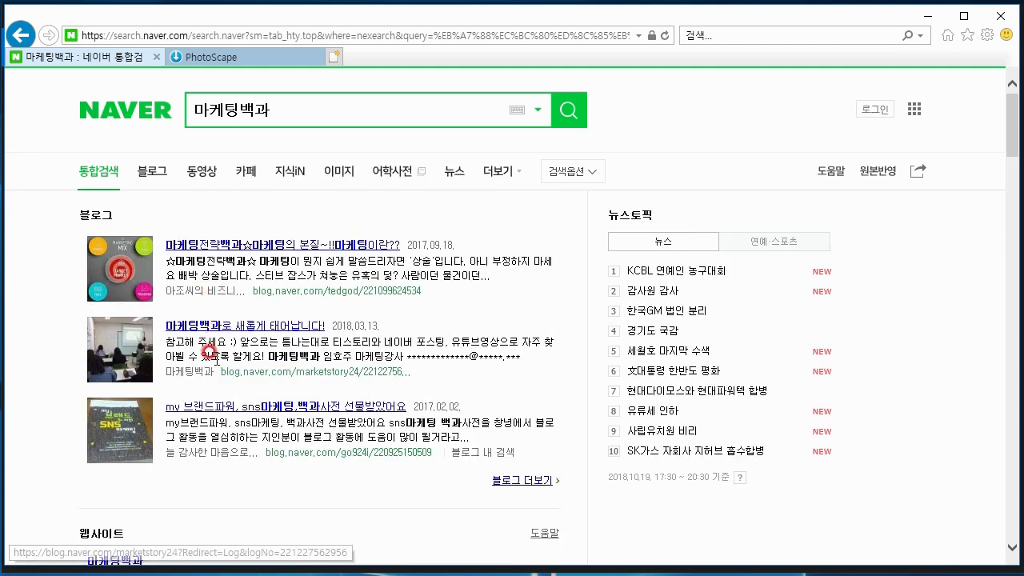
# Open the marketstory24 blog from the "마케팅백과로 새롭게 태어납니다!" result and go to its 포토스케이프 category
pyautogui.click(259, 379)
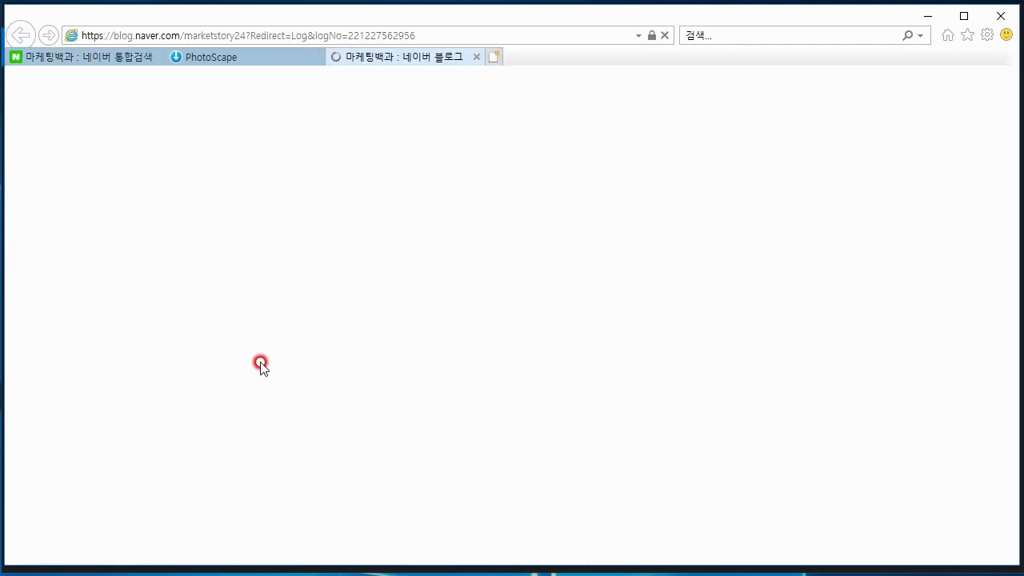
pyautogui.scroll(-2, 92, 322)
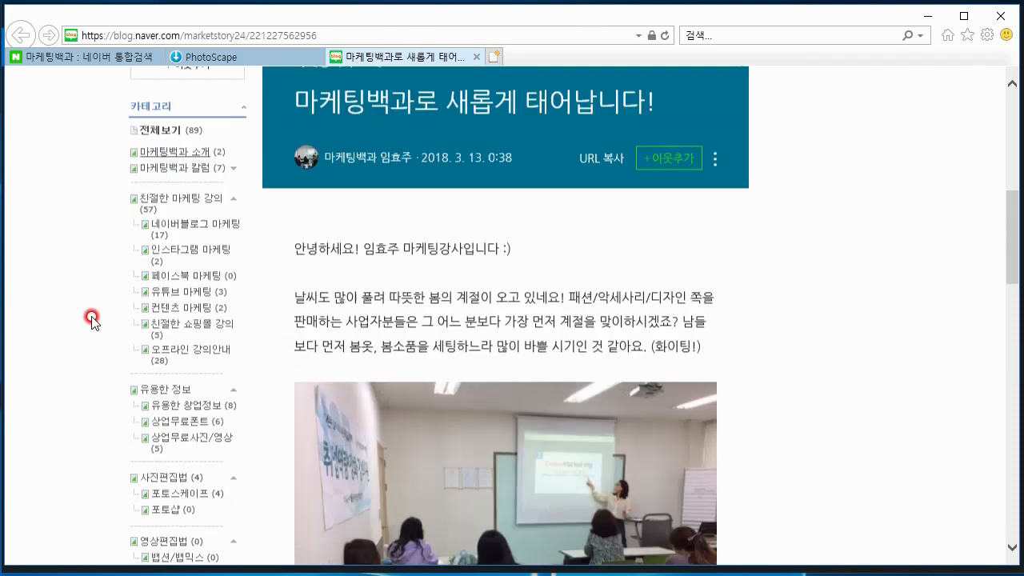
pyautogui.scroll(-2, 92, 322)
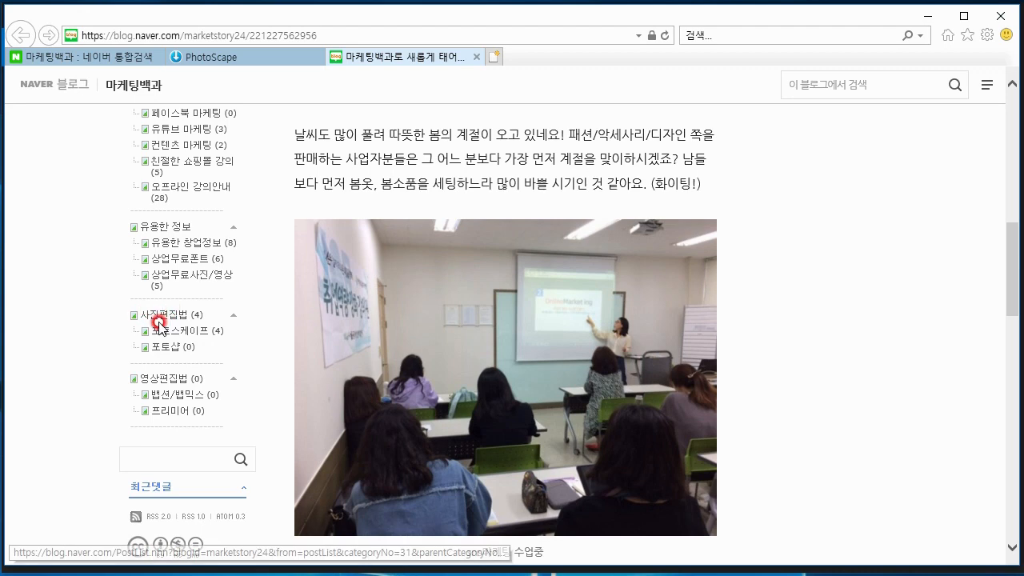
pyautogui.click(184, 329)
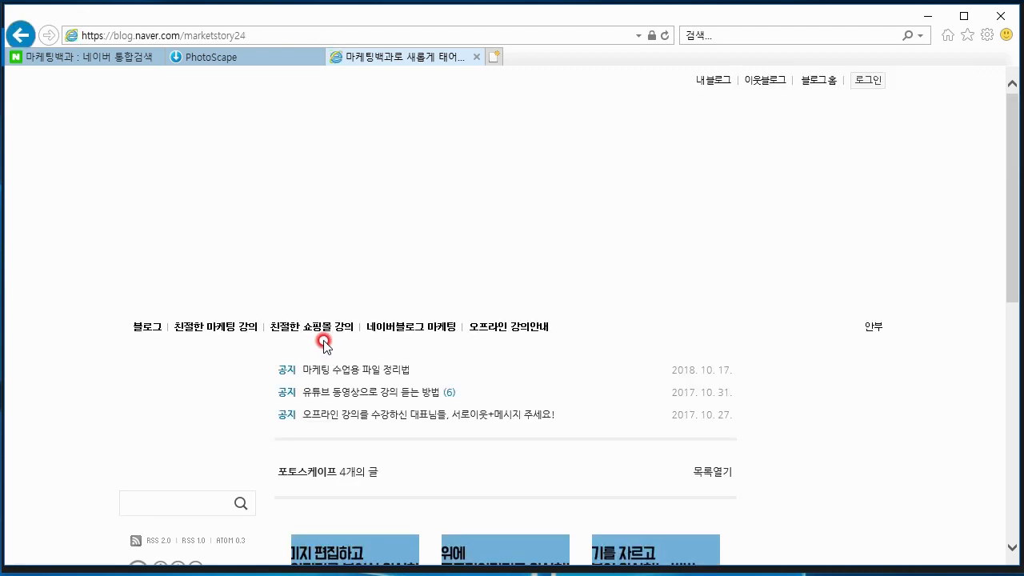
# Open the post "포토스케이프 png 투명배경소스 (로고 만들기)" and show the save options for its attachment 포토스케이프 png배경.png.png
pyautogui.scroll(-1, 324, 346)
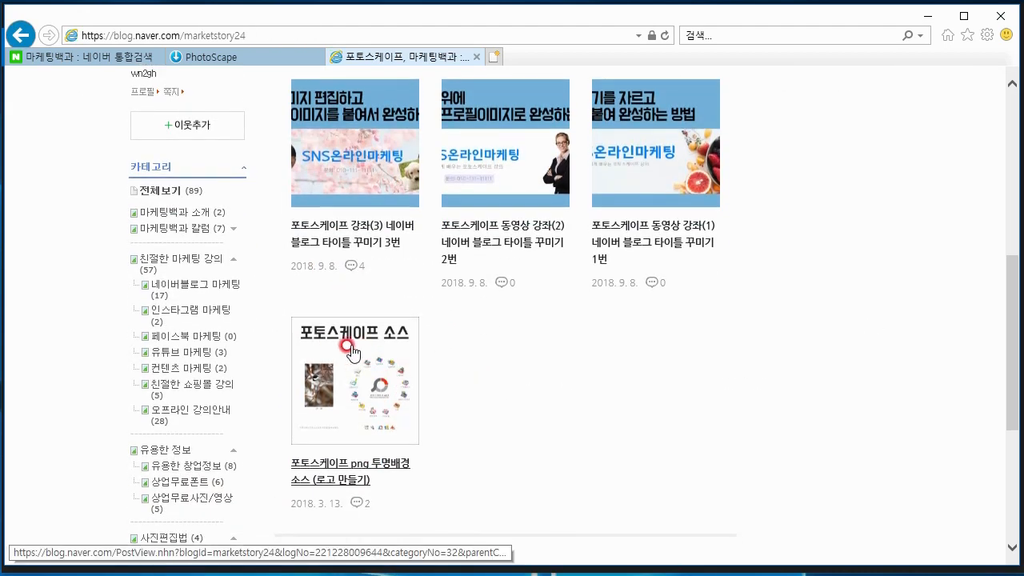
pyautogui.scroll(-2, 420, 350)
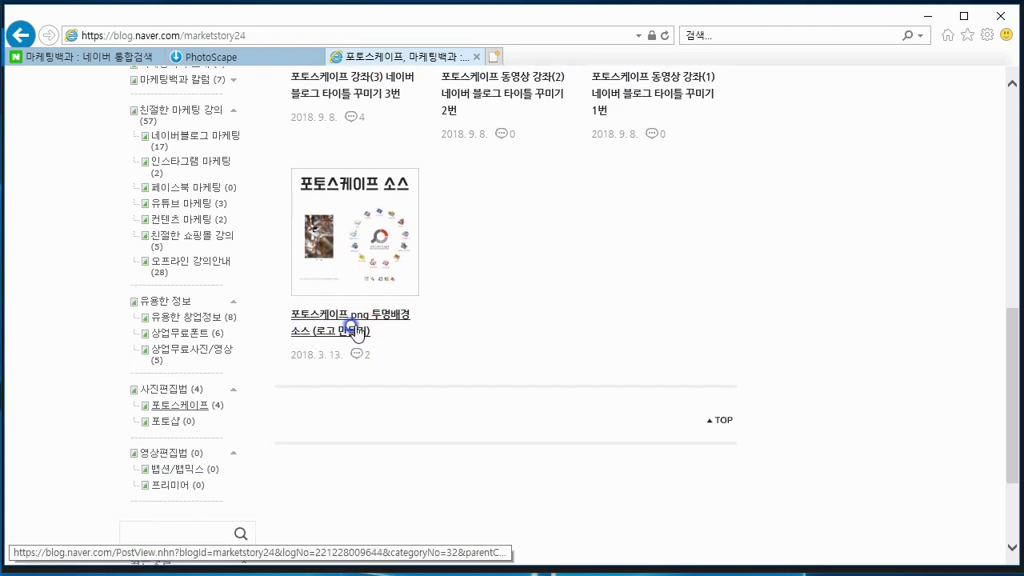
pyautogui.click(358, 325)
pyautogui.scroll(-9, 800, 388)
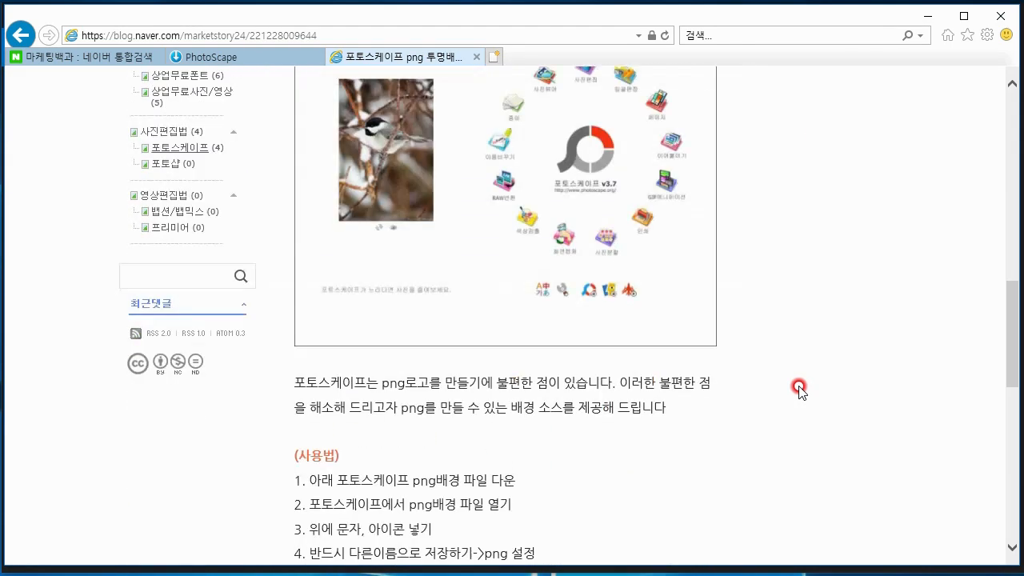
pyautogui.scroll(-1, 800, 389)
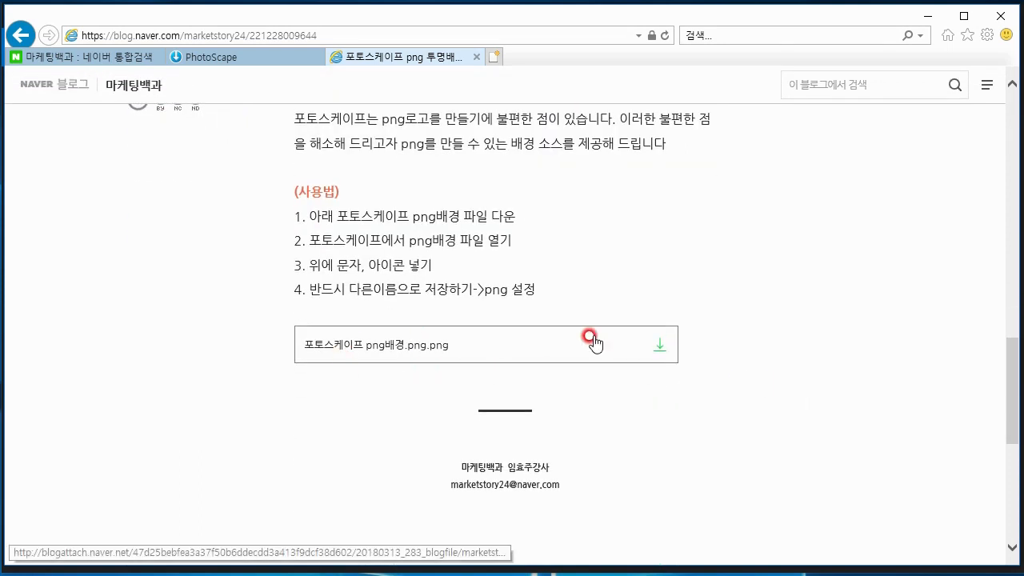
pyautogui.click(664, 343)
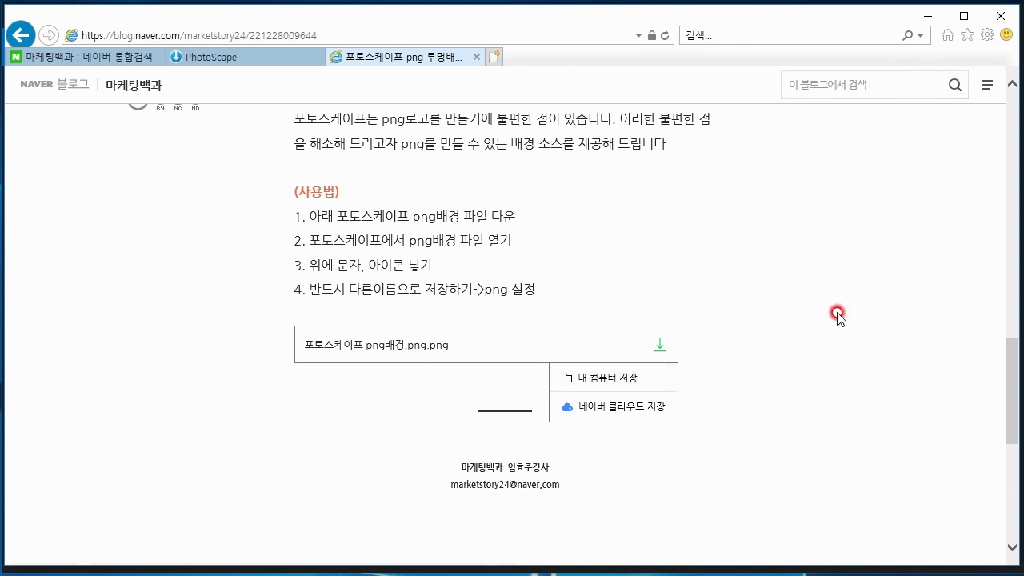
# Open the blog notice "마케팅 수업용 파일 정리법", view its 온라인마케팅 수업.zip attachment, and minimize the browser
pyautogui.scroll(10, 789, 357)
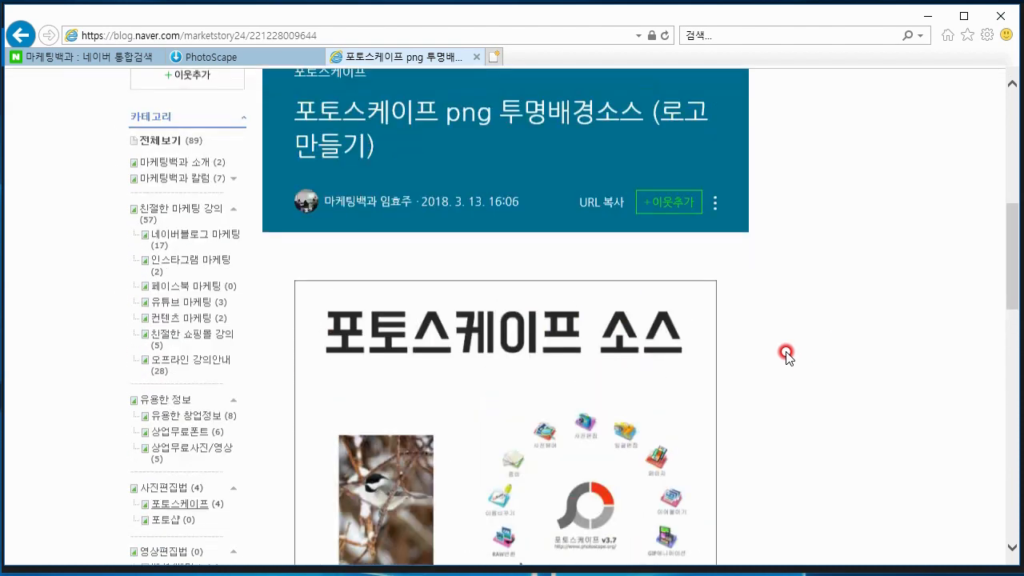
pyautogui.scroll(3, 786, 354)
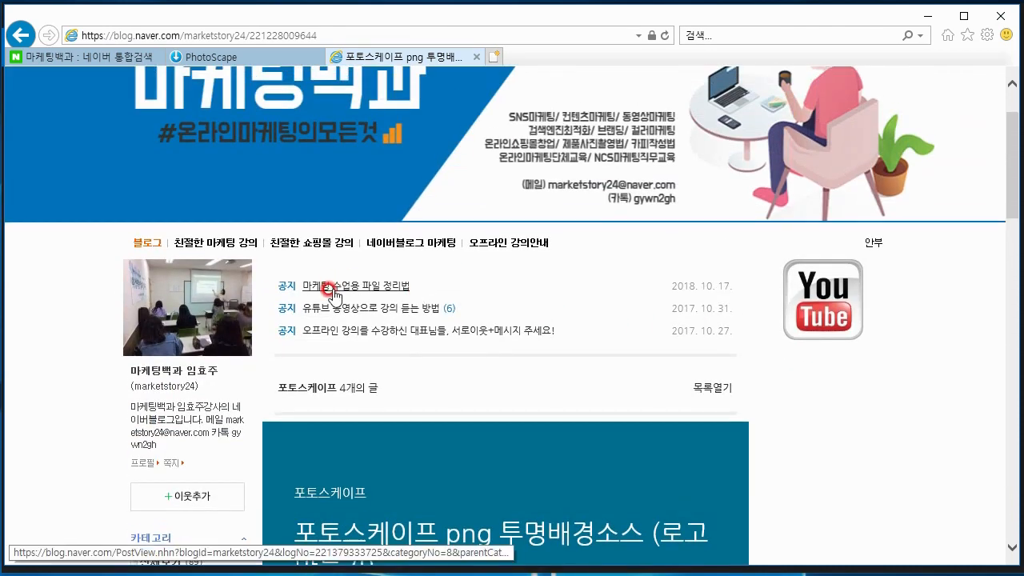
pyautogui.click(332, 294)
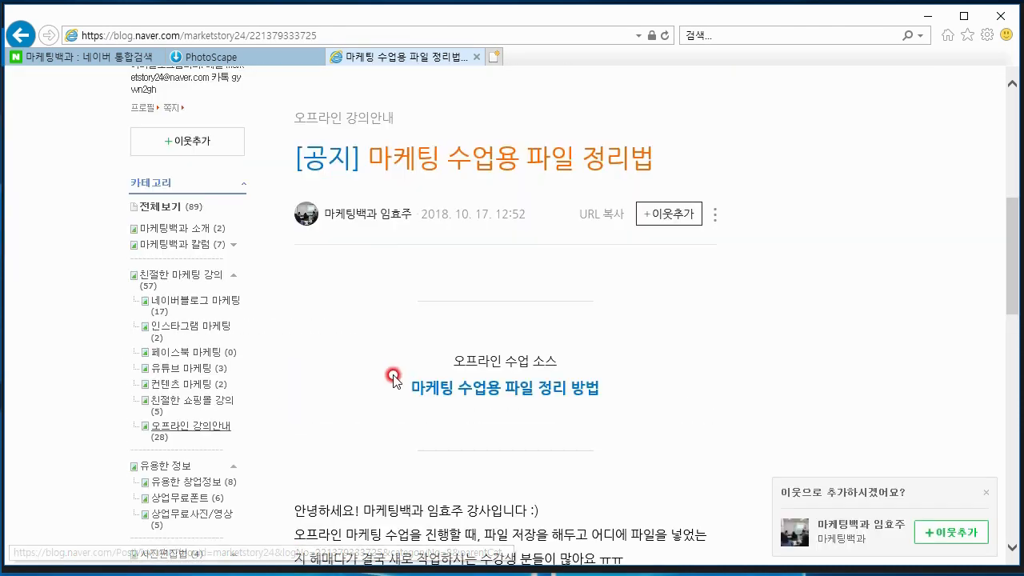
pyautogui.scroll(-7, 396, 320)
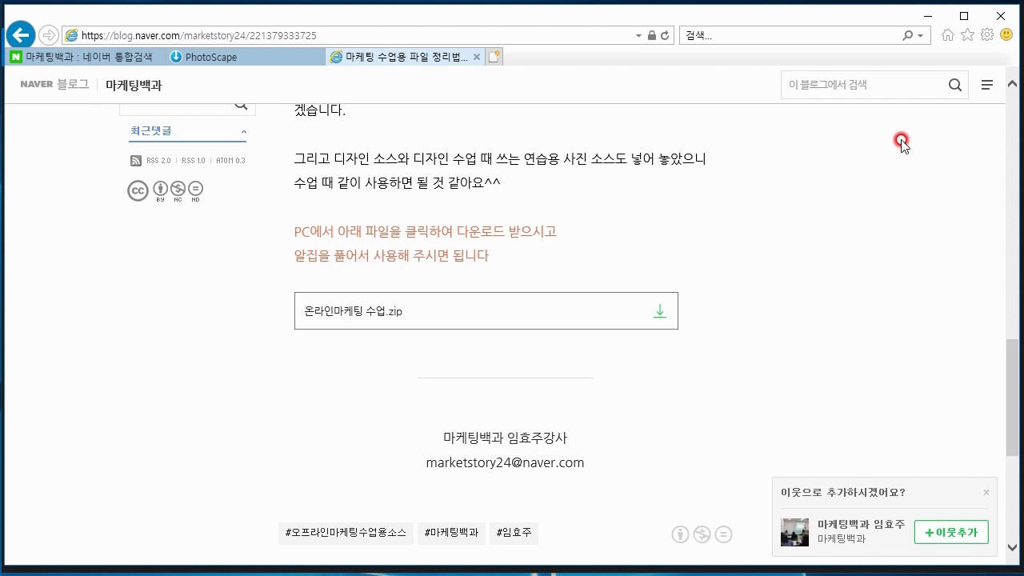
pyautogui.click(930, 18)
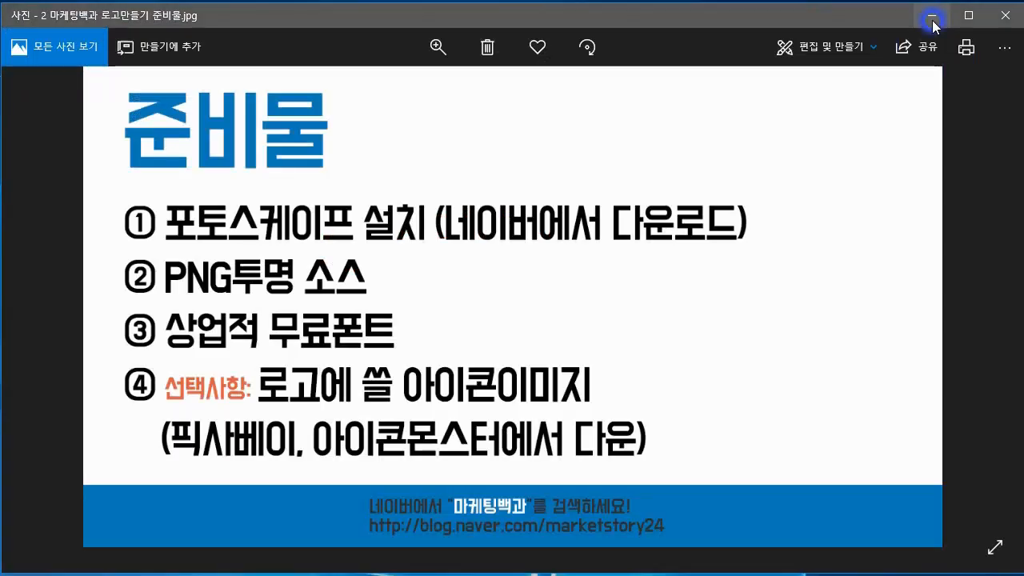
# Open the desktop folder 온라인마케팅 수업, view the transparent PNG source in 05. 디자인 자료, and minimize the folder window
pyautogui.click(917, 20)
pyautogui.click(158, 81)
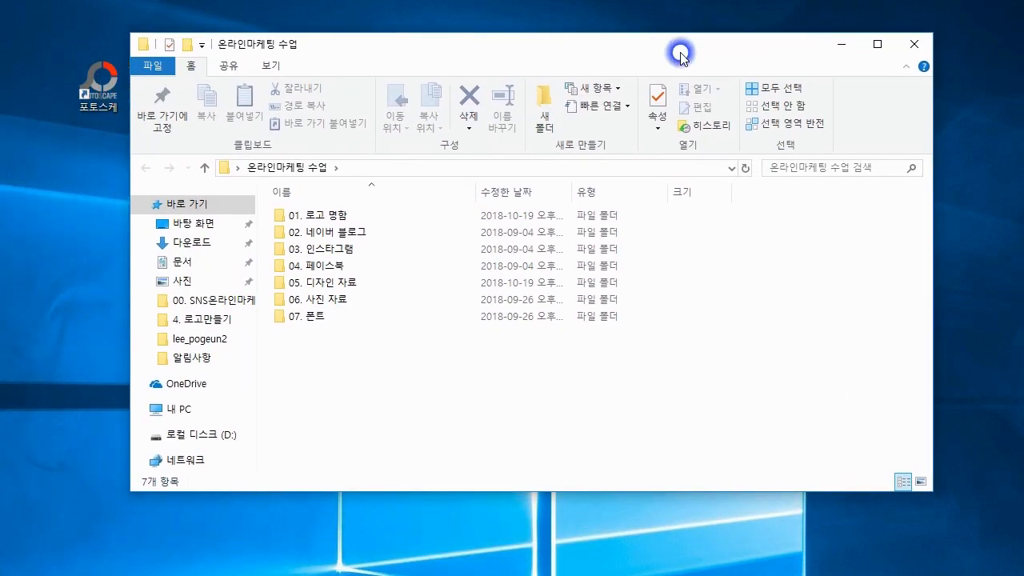
pyautogui.moveTo(680, 54); pyautogui.dragTo(738, 67)
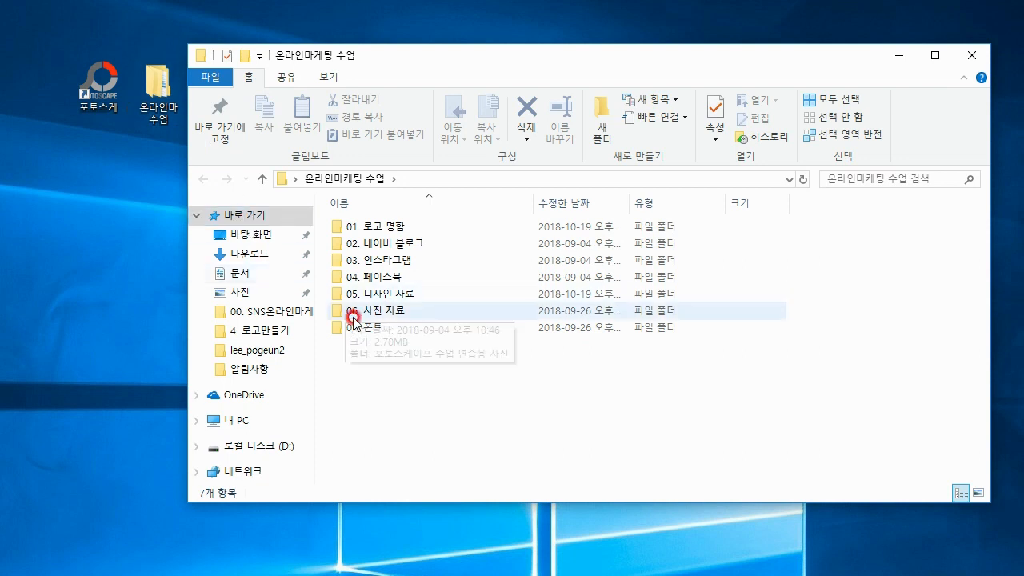
pyautogui.doubleClick(386, 295)
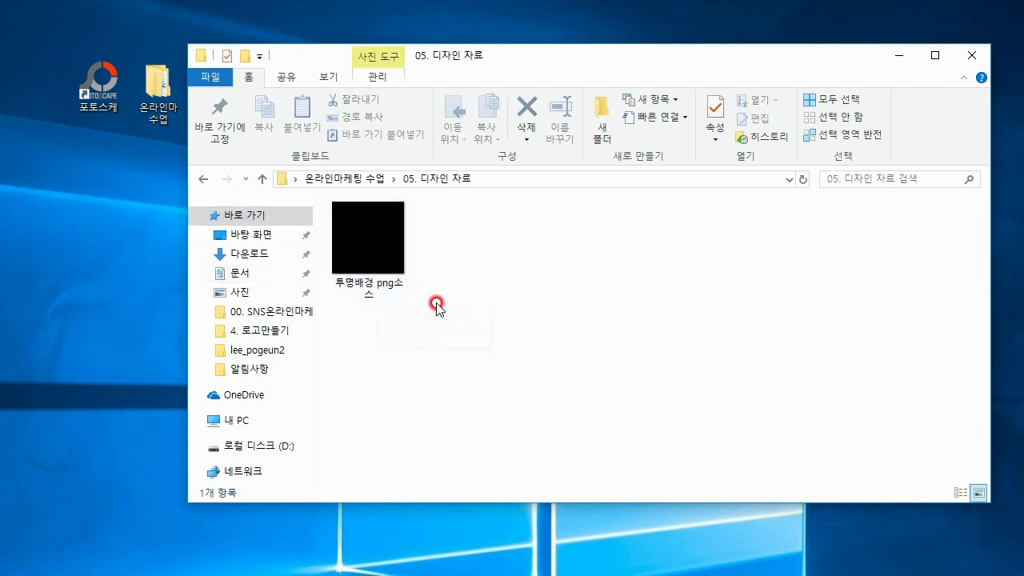
pyautogui.click(899, 55)
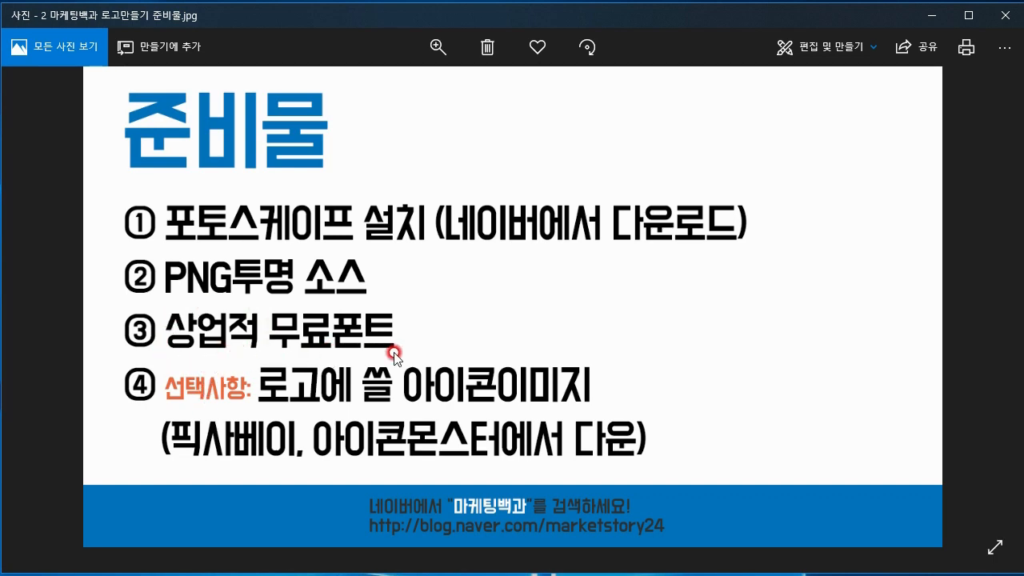
# Switch back to the blog in Internet Explorer and open its 상업무료폰트 category to view the font posts
pyautogui.hotkey('alt', 'Tab')
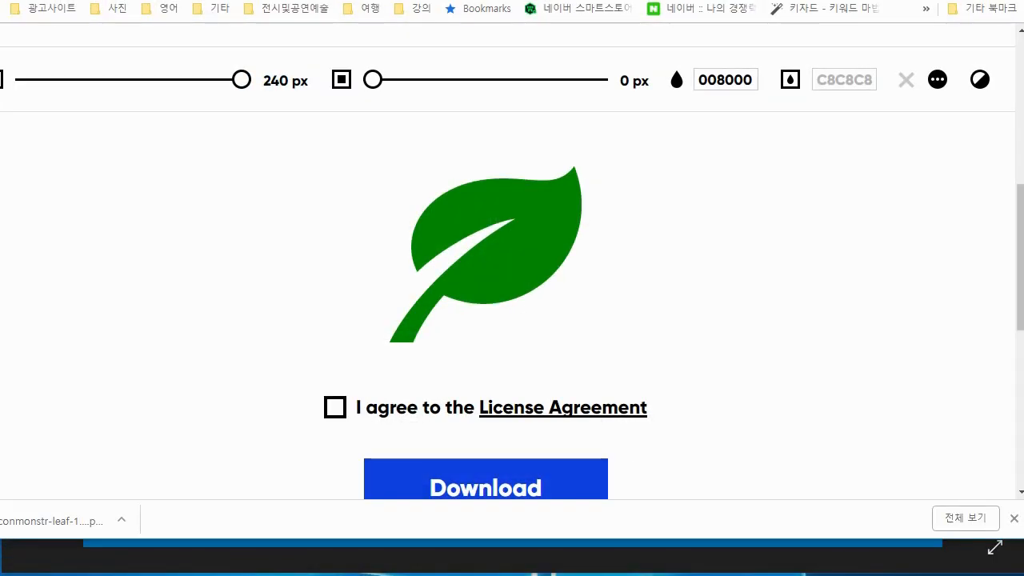
pyautogui.hotkey('alt', 'Tab')
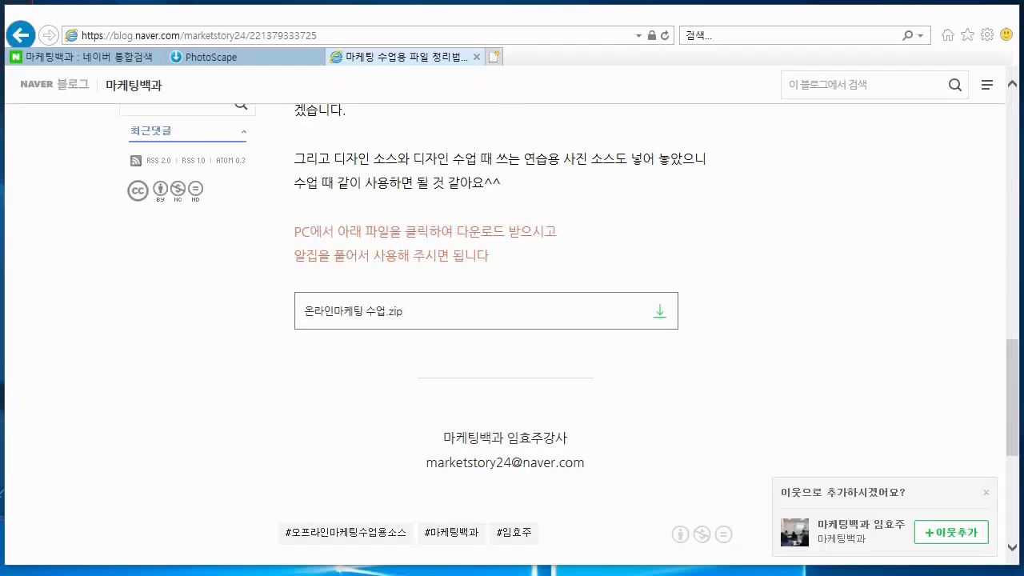
pyautogui.hotkey('alt', 'Tab')
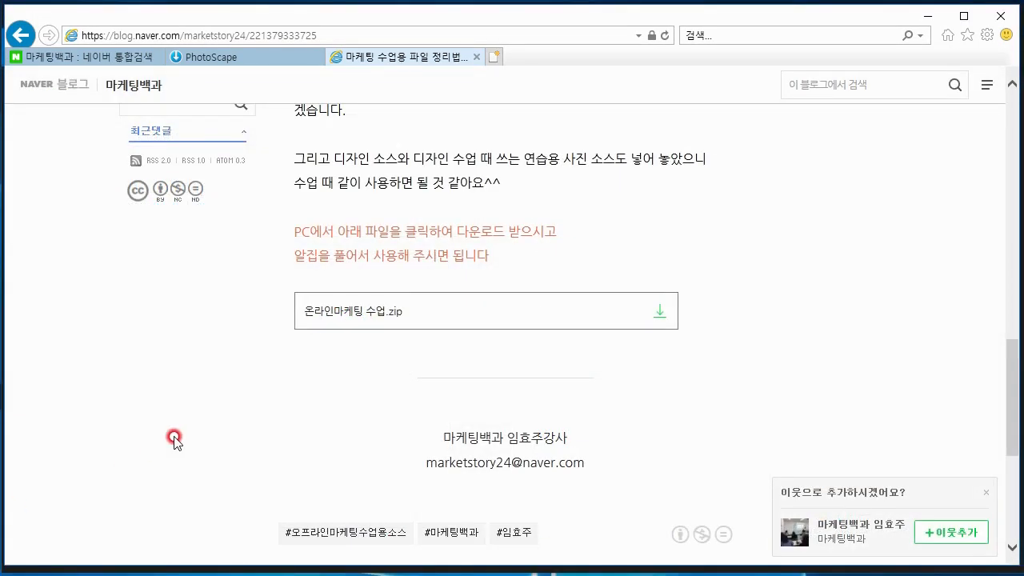
pyautogui.scroll(5, 171, 439)
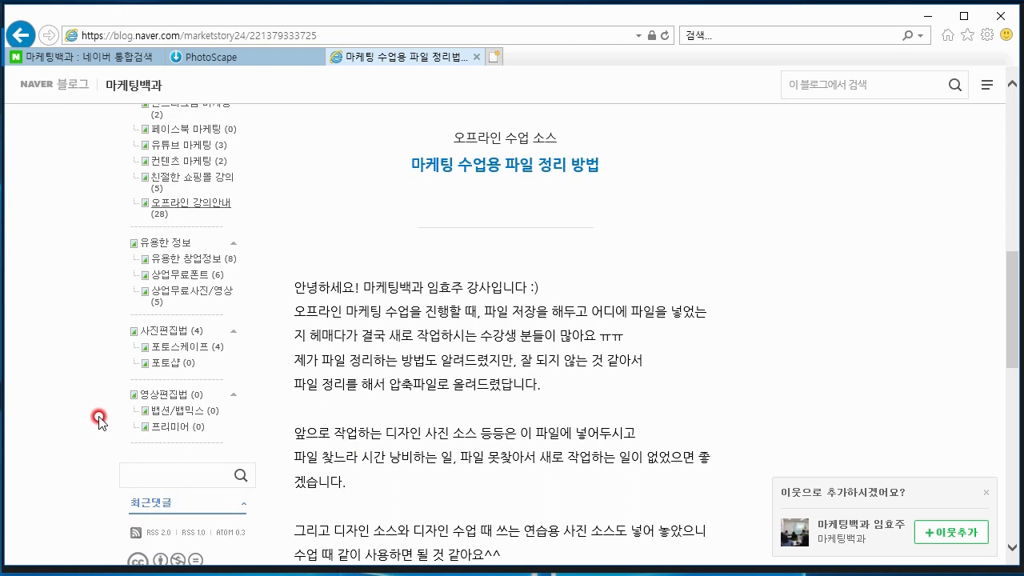
pyautogui.click(162, 276)
pyautogui.scroll(-5, 160, 320)
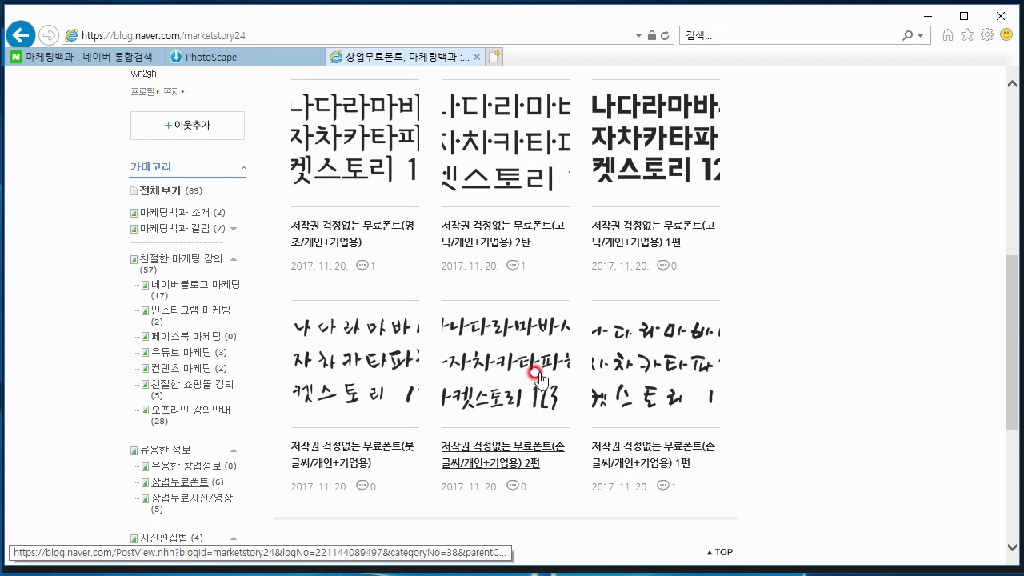
# Open the free handwriting font post "저작권 걱정없는 무료폰트(손글씨/개인+기업용) 1편" and look through its fonts and downloads
pyautogui.click(633, 382)
pyautogui.scroll(-8, 837, 373)
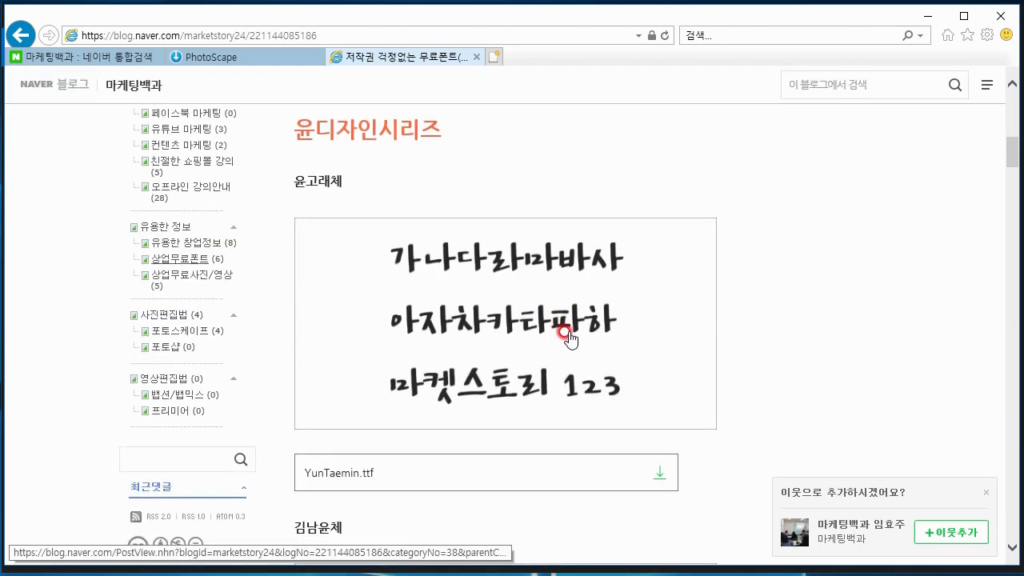
pyautogui.scroll(-1, 780, 338)
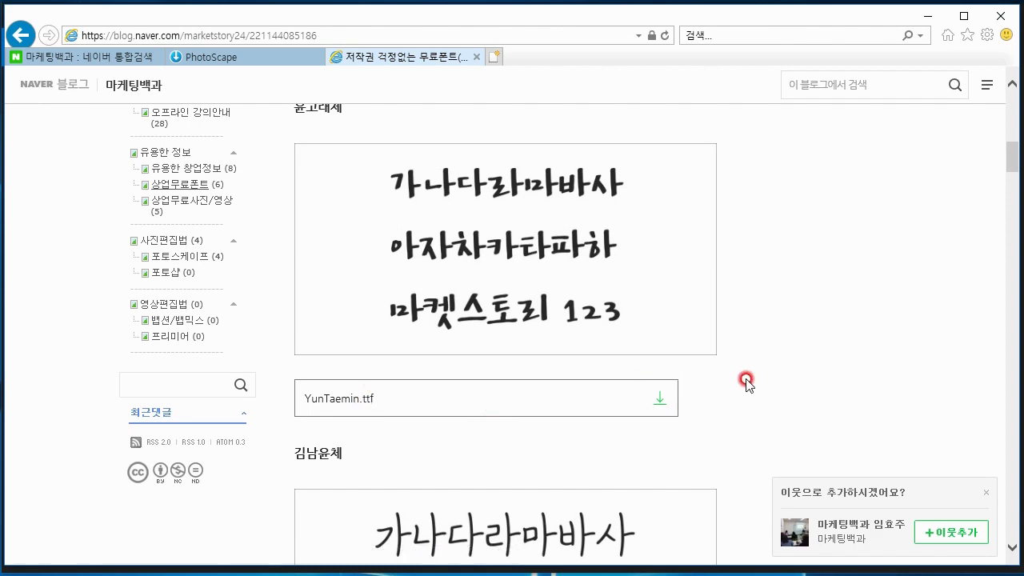
pyautogui.scroll(-15, 745, 382)
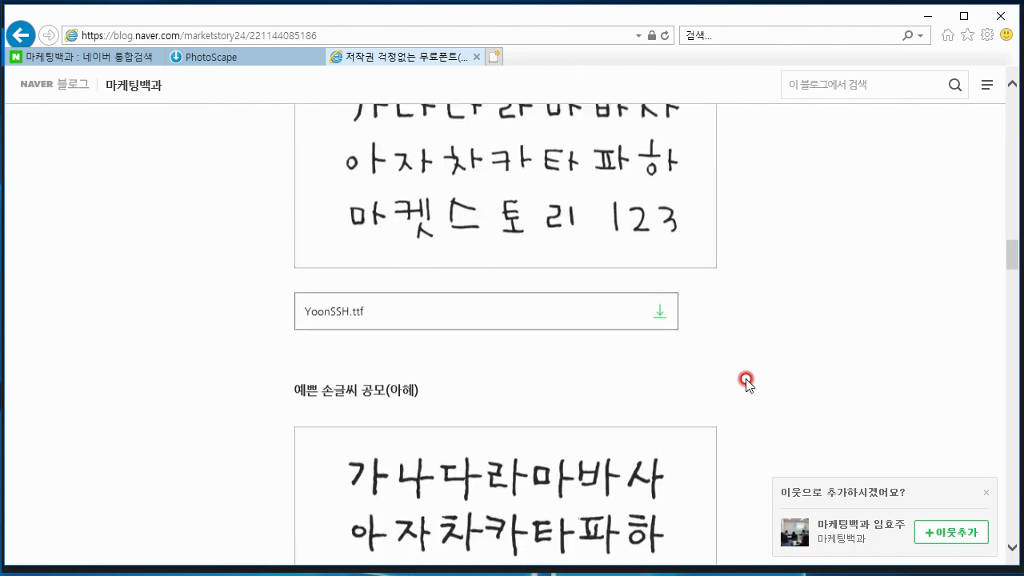
# Browse the handwriting font post to the BMYEONSUNG font downloads and dismiss the add-neighbour popup
pyautogui.scroll(-20, 746, 382)
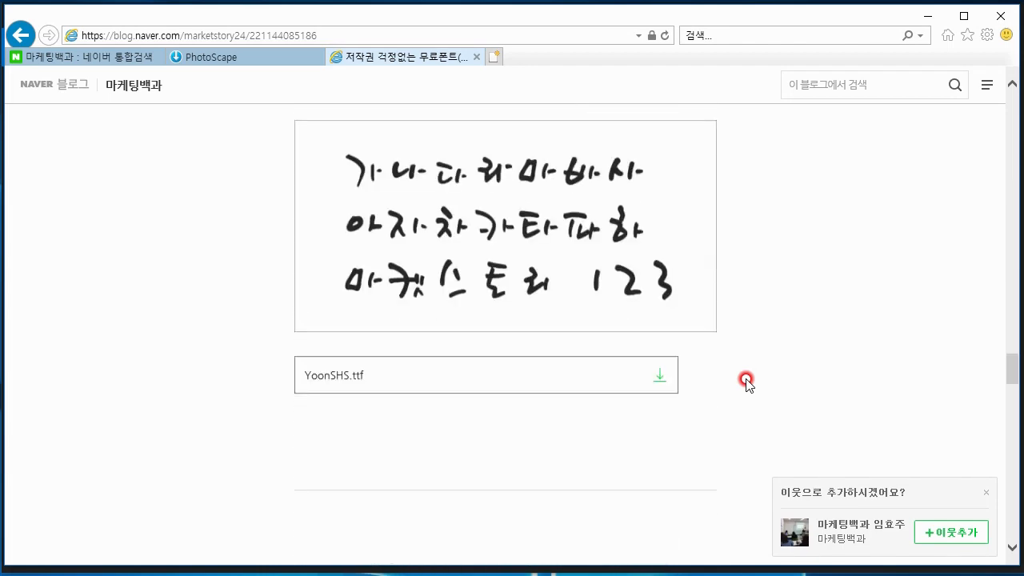
pyautogui.scroll(-15, 745, 382)
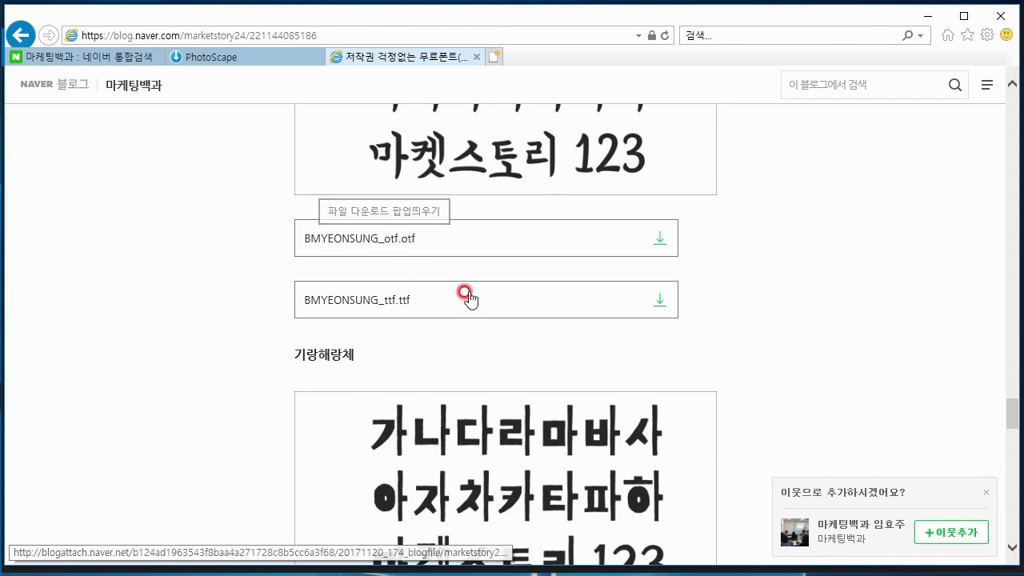
pyautogui.click(987, 492)
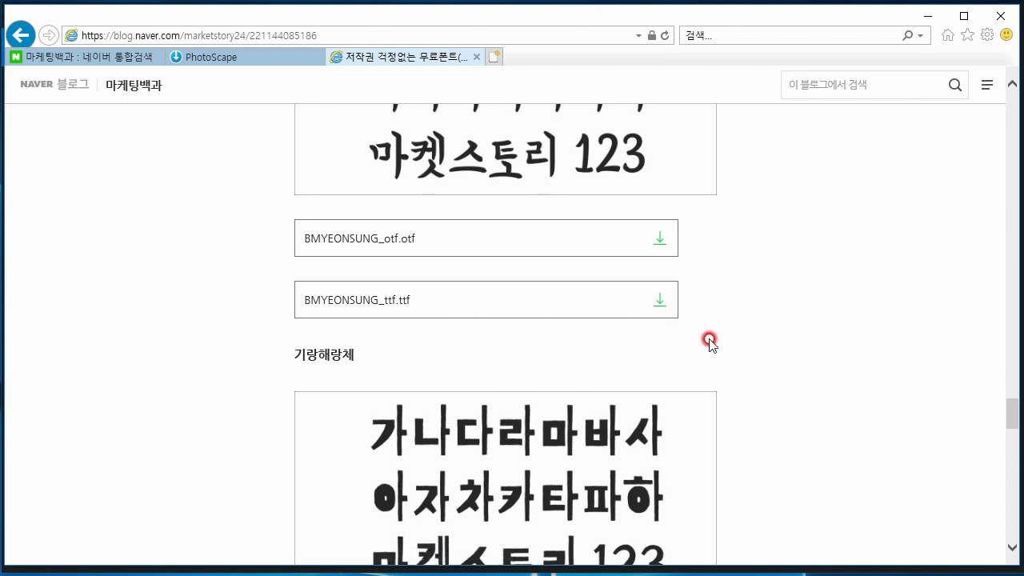
pyautogui.scroll(2, 750, 327)
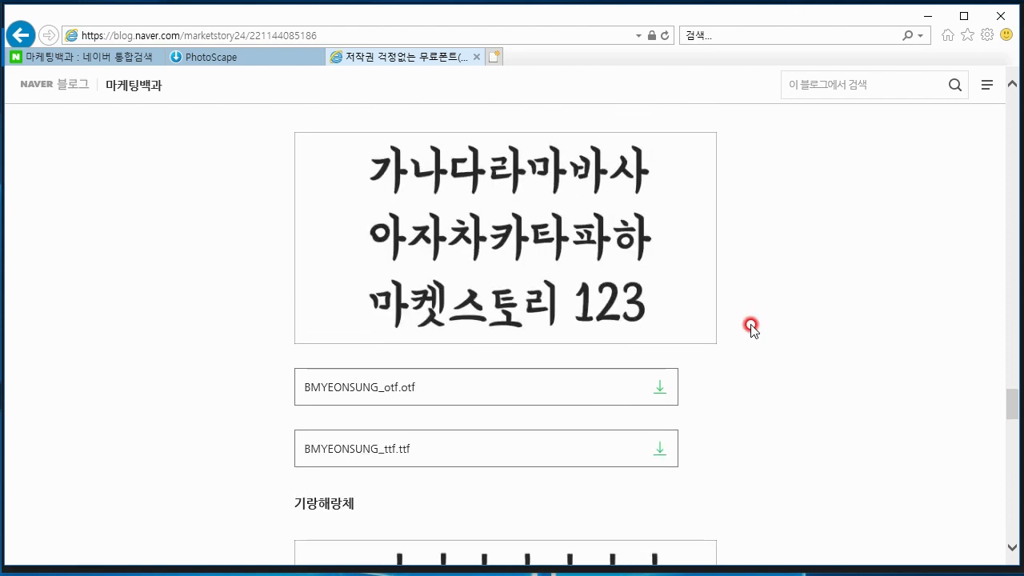
pyautogui.scroll(-1, 750, 327)
pyautogui.scroll(-1, 608, 382)
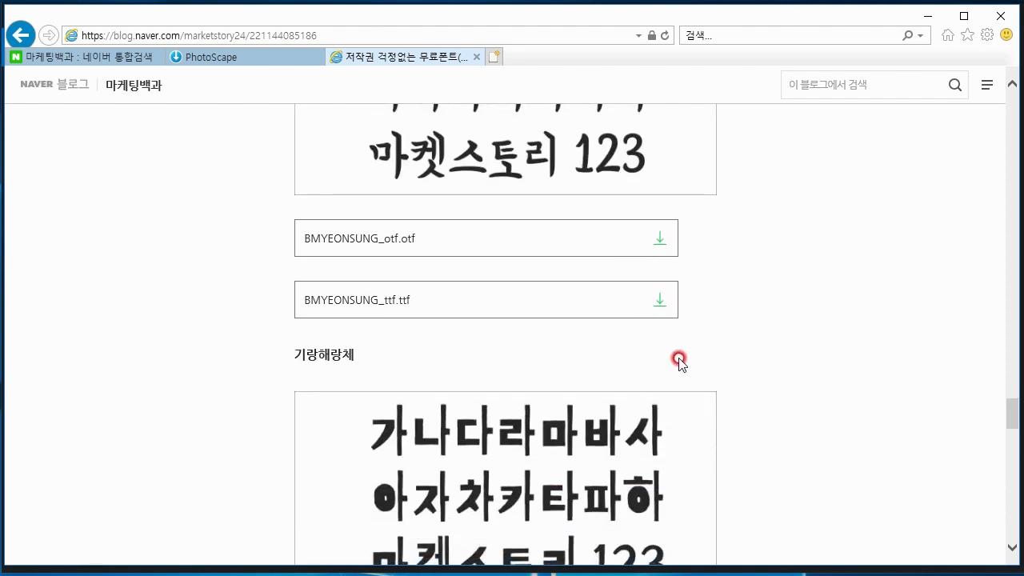
# Download BMYEONSUNG_ttf.ttf and save it in the 07. 폰트 folder inside 온라인마케팅 수업
pyautogui.click(661, 306)
pyautogui.click(632, 329)
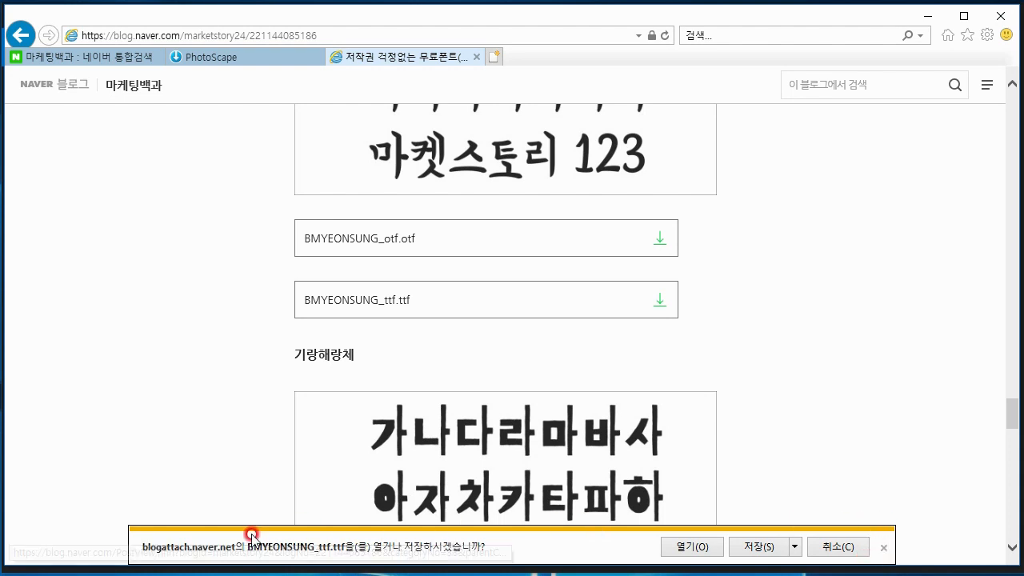
pyautogui.click(798, 550)
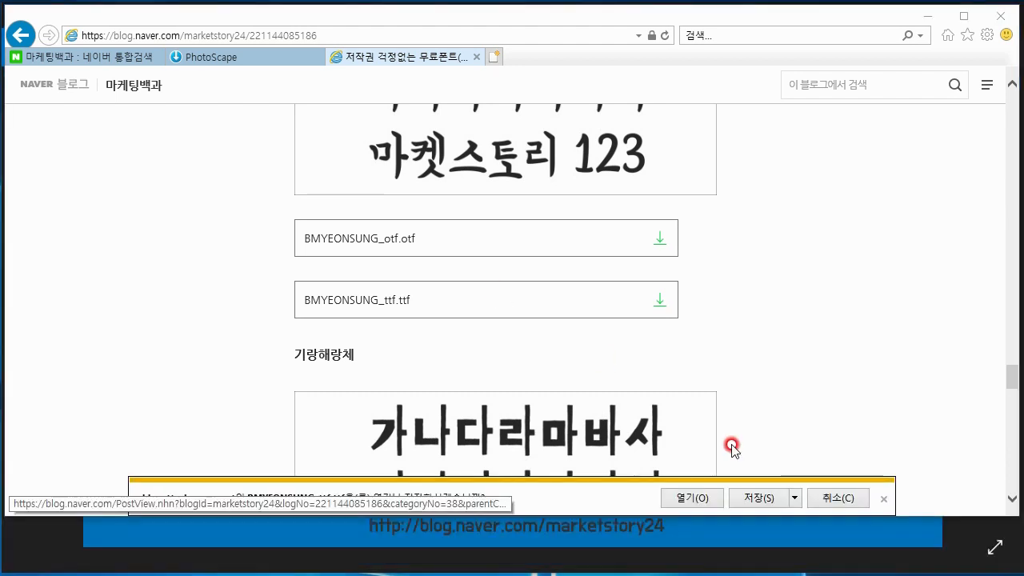
pyautogui.click(796, 498)
pyautogui.click(811, 536)
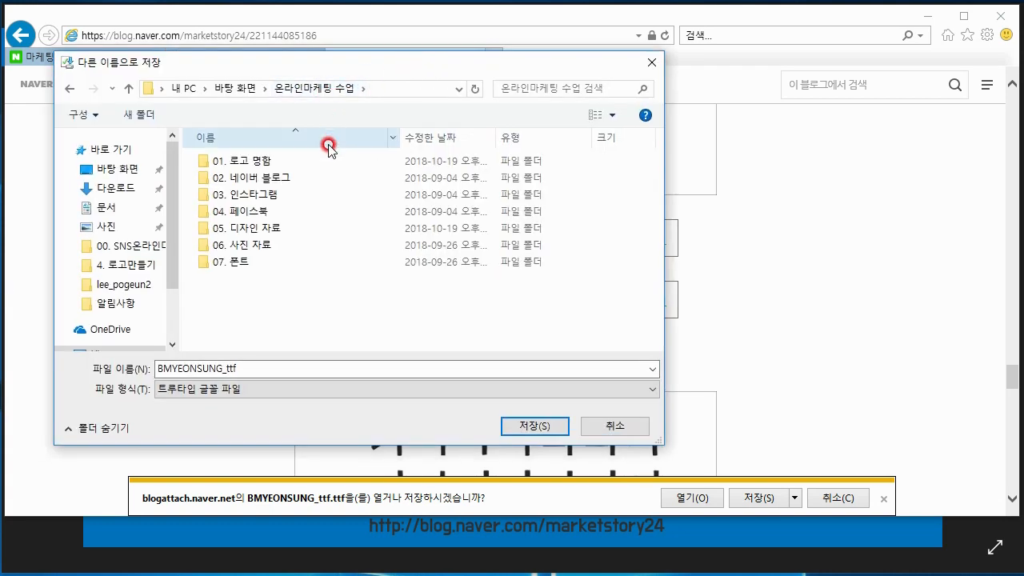
pyautogui.doubleClick(268, 261)
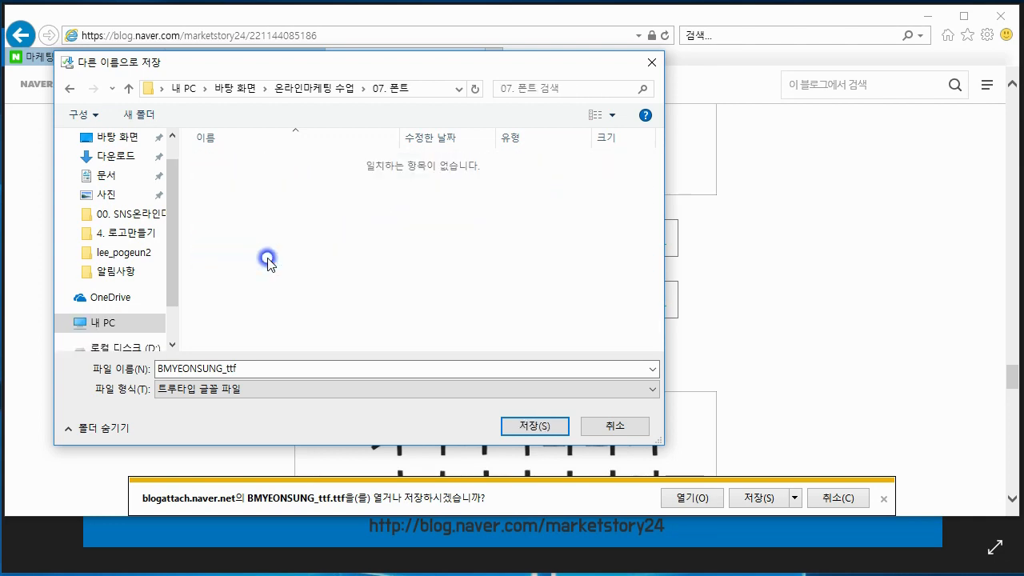
pyautogui.click(532, 424)
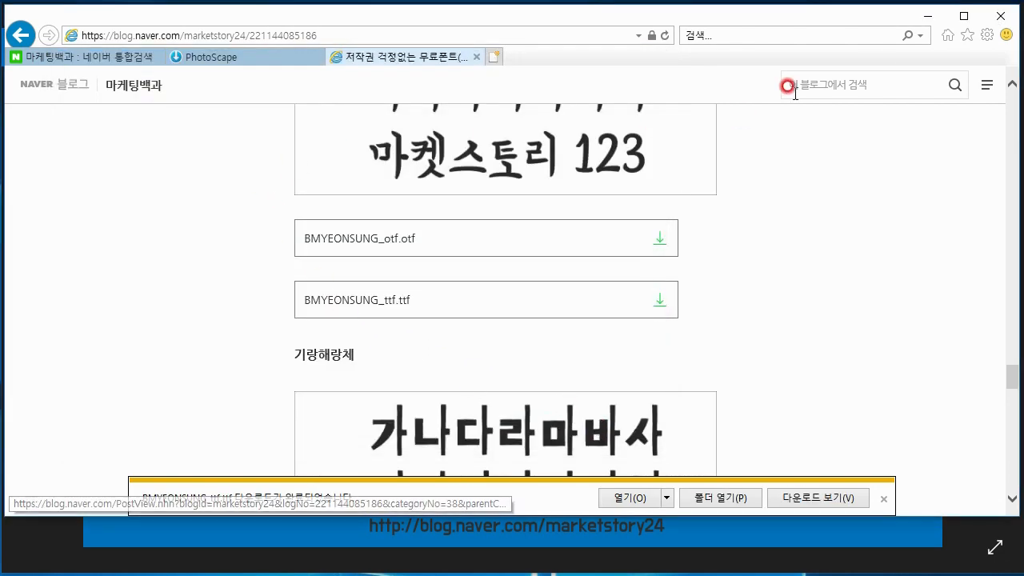
# Minimize the browser and open the downloaded BMYEONSUNG_ttf font file from 온라인마케팅 수업 > 07. 폰트 on the desktop
pyautogui.click(933, 16)
pyautogui.click(931, 16)
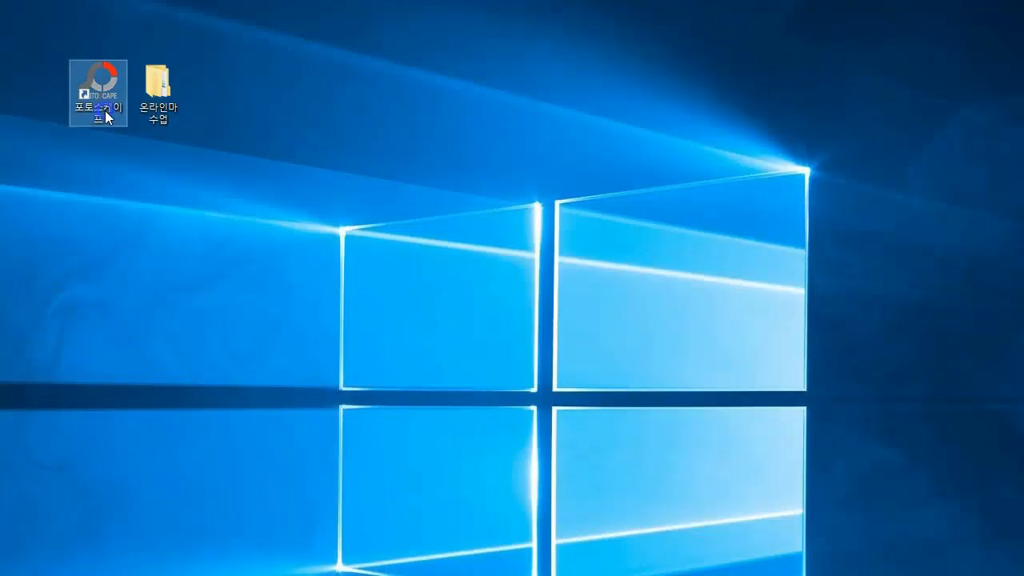
pyautogui.doubleClick(168, 115)
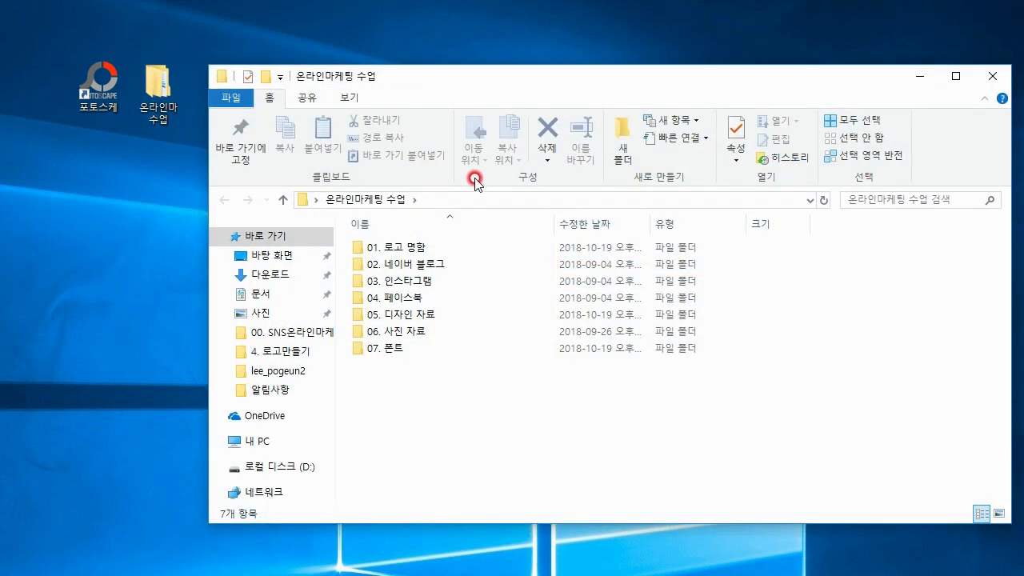
pyautogui.doubleClick(400, 354)
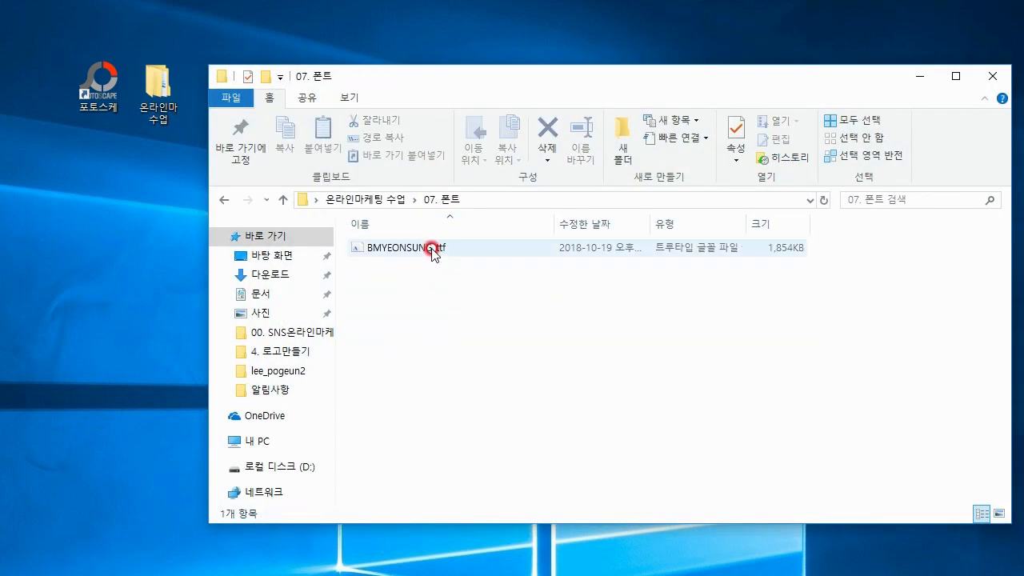
pyautogui.doubleClick(430, 245)
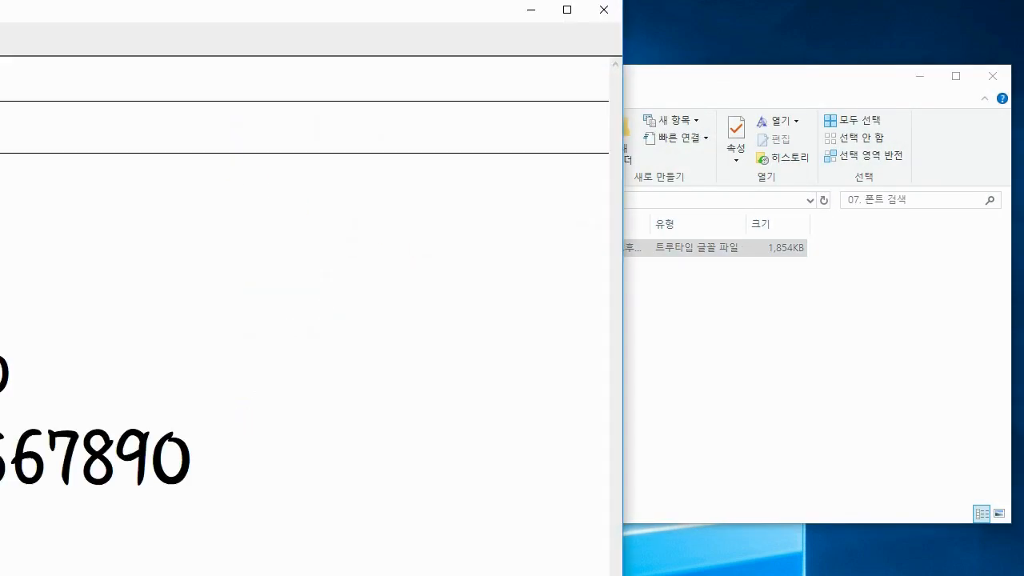
# Install the 배달의민족 연성 font, and close its preview and the folder window
pyautogui.moveTo(333, 13); pyautogui.dragTo(513, 39)
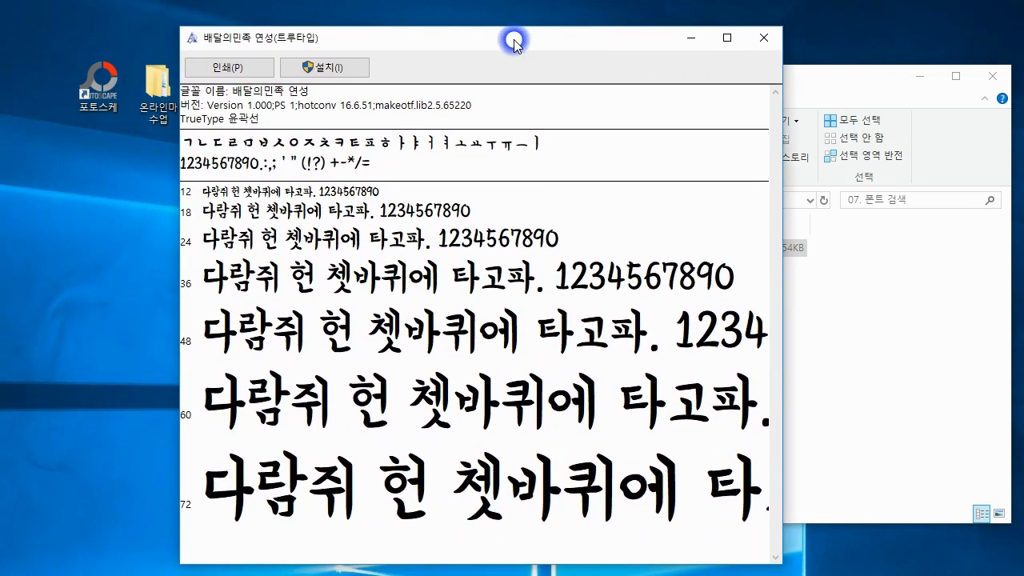
pyautogui.click(325, 78)
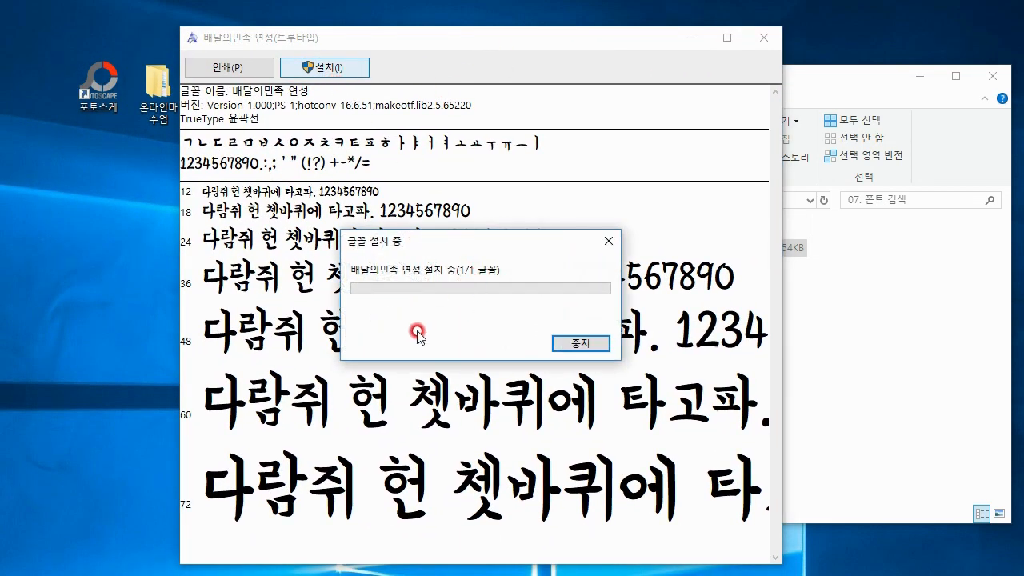
pyautogui.click(773, 45)
pyautogui.click(991, 77)
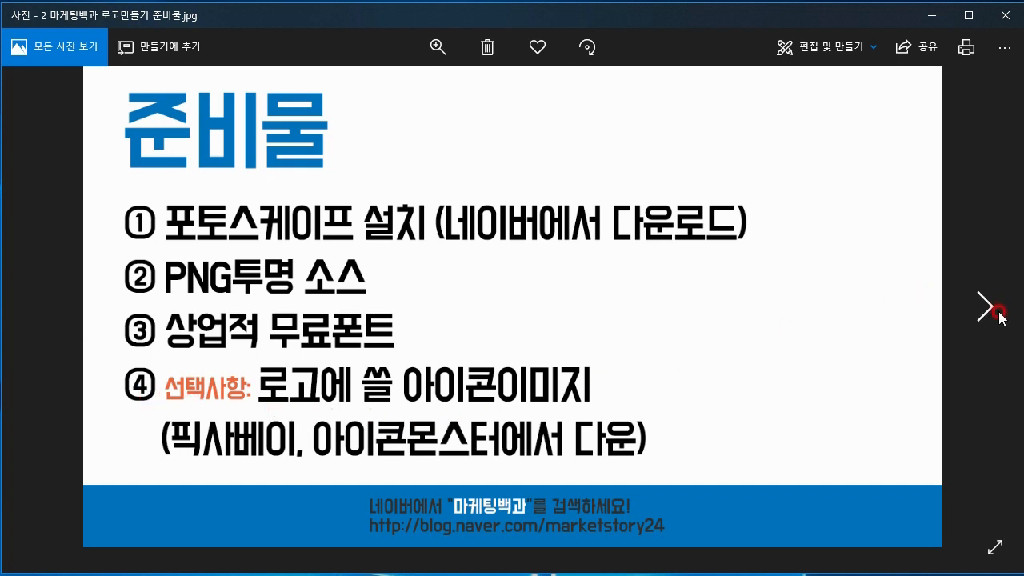
# Launch PhotoScape from the desktop and go to its 사진편집 photo editor
pyautogui.click(987, 310)
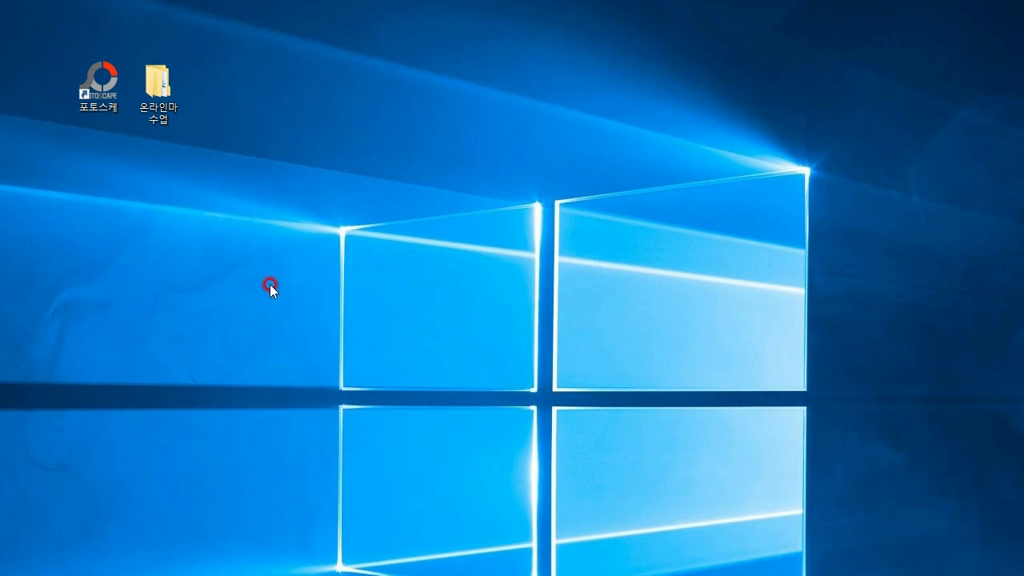
pyautogui.doubleClick(104, 103)
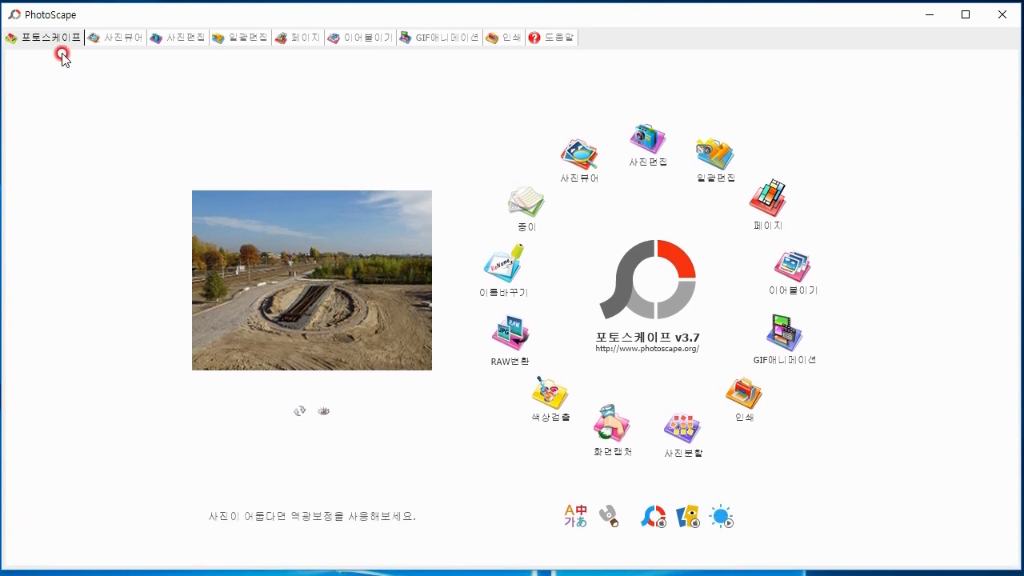
pyautogui.click(172, 41)
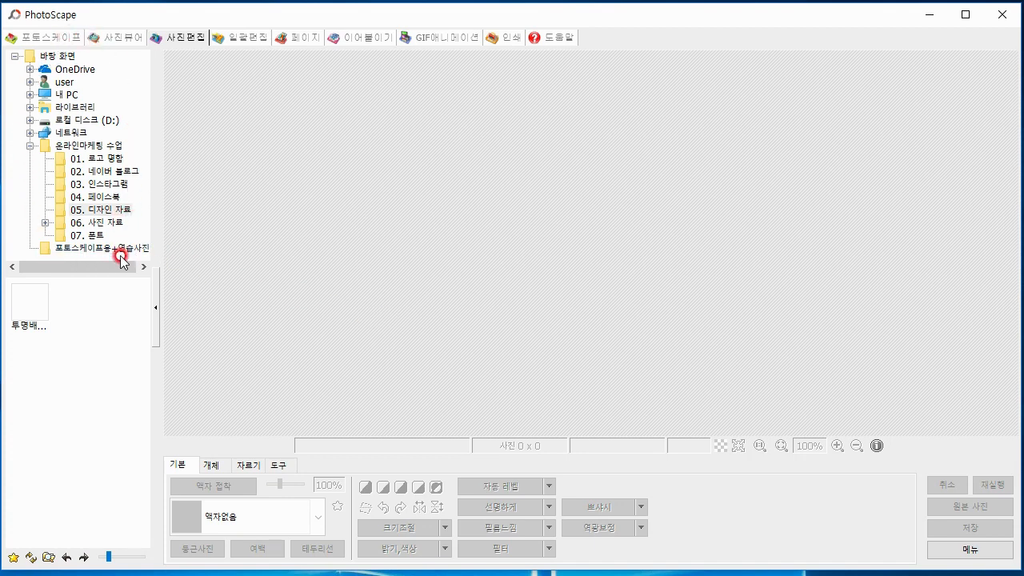
# Load the transparent source image 투명배경 png소스.png from 온라인마케팅 수업 > 05. 디자인 자료 into the editor
pyautogui.click(78, 148)
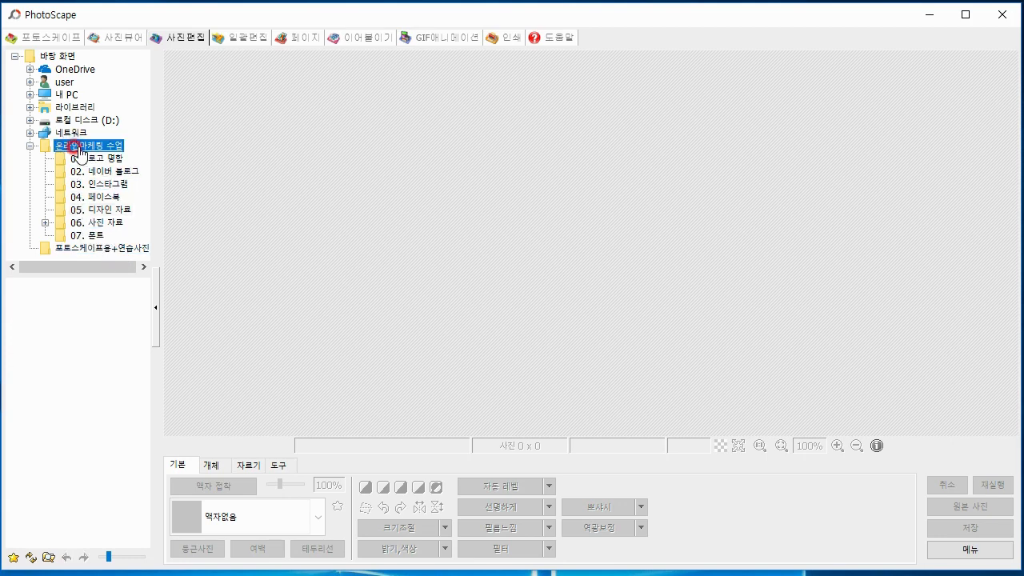
pyautogui.click(107, 211)
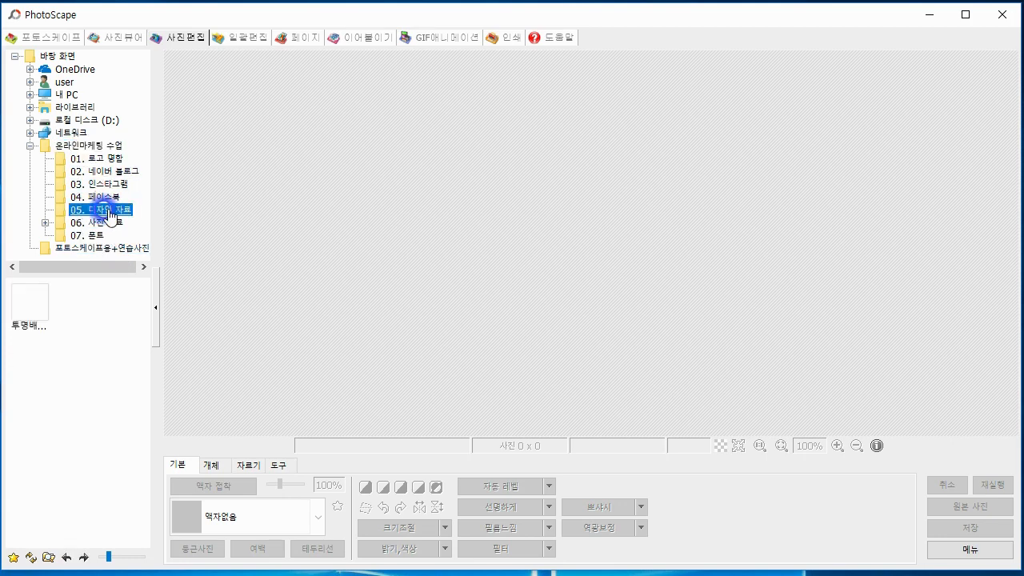
pyautogui.click(32, 314)
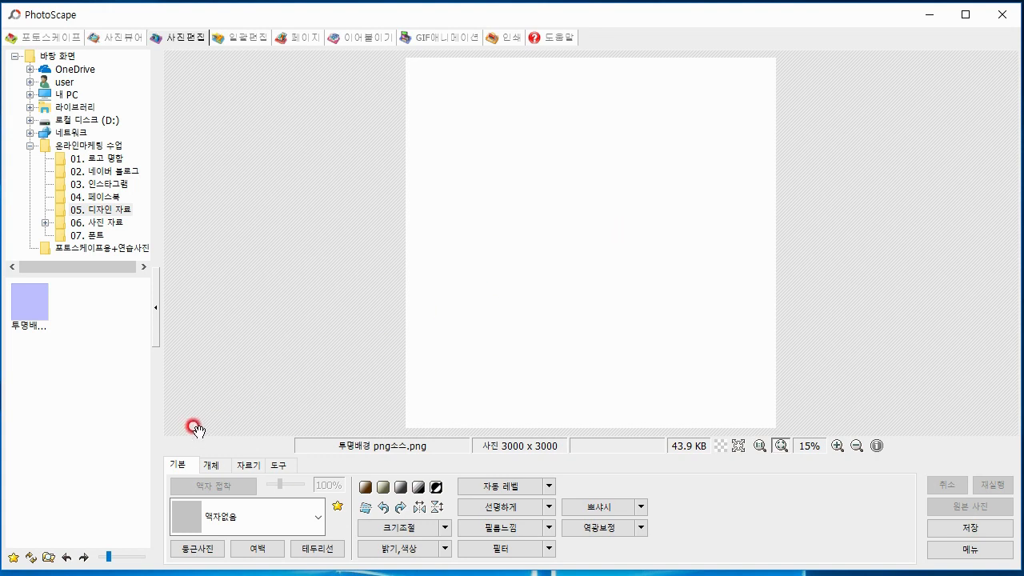
# Add a text object reading 김가네농장 to the transparent image, moving the text dialog clear of the canvas
pyautogui.click(206, 471)
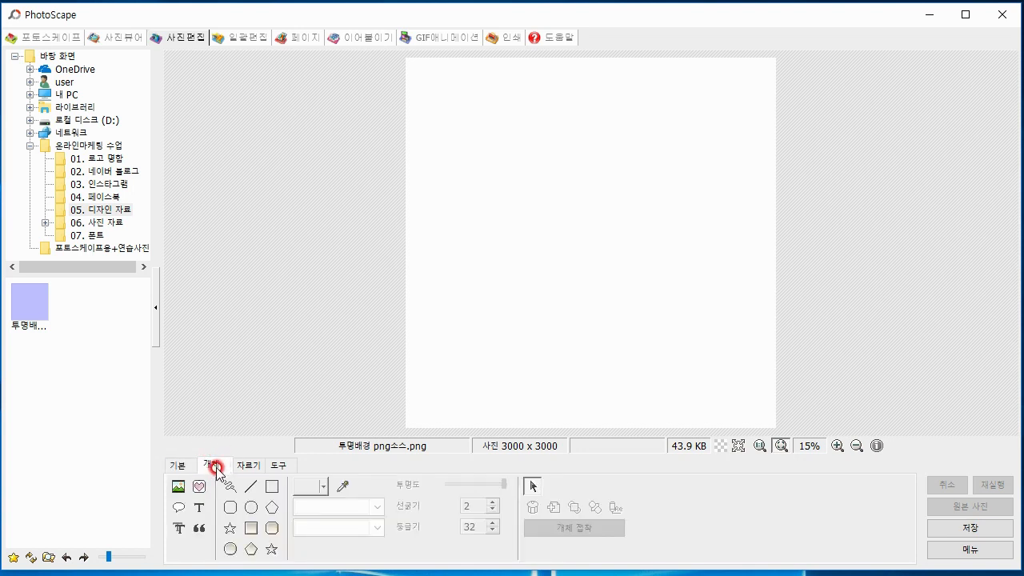
pyautogui.click(205, 508)
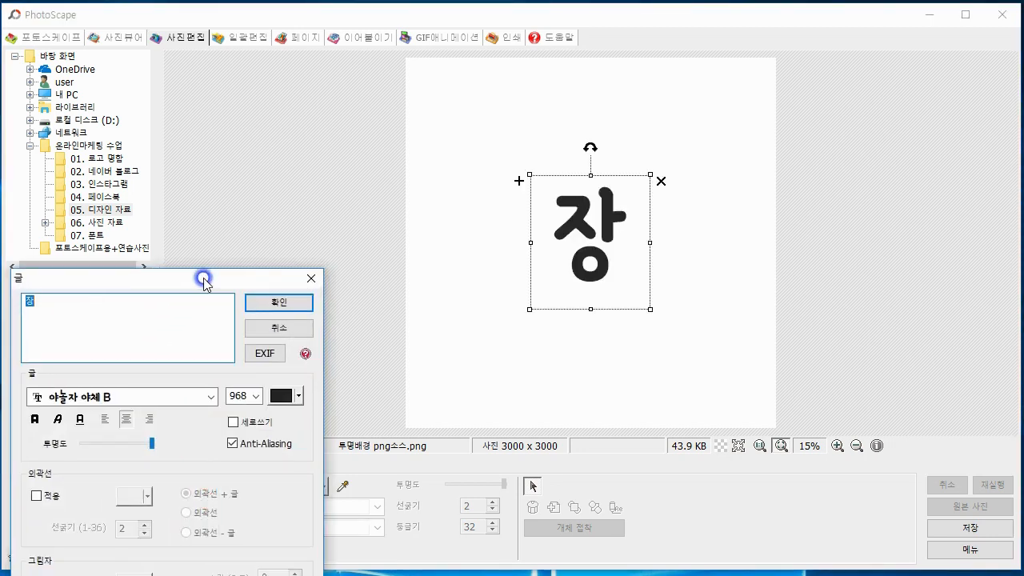
pyautogui.moveTo(204, 280); pyautogui.dragTo(286, 73)
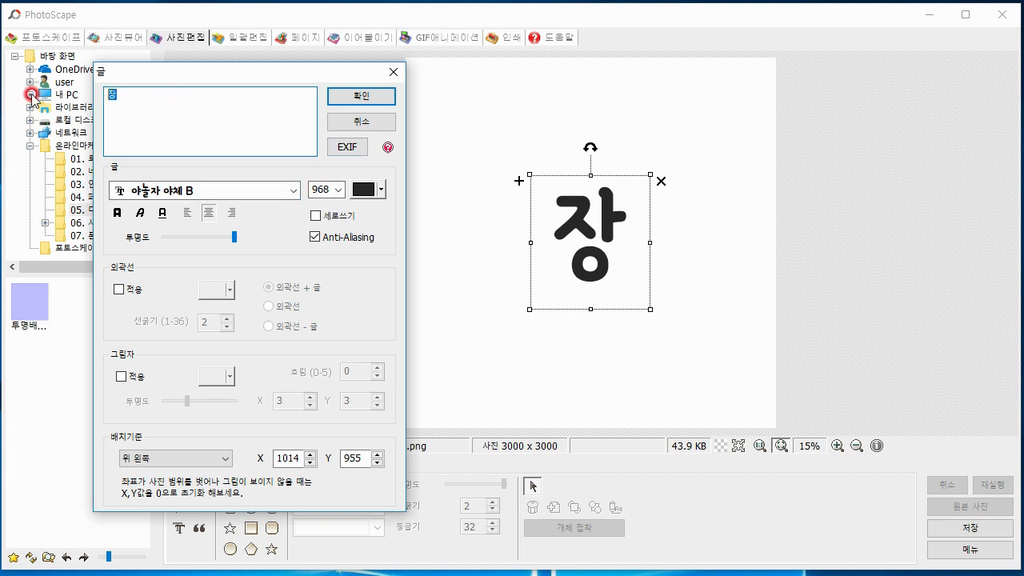
pyautogui.moveTo(173, 72); pyautogui.dragTo(191, 51)
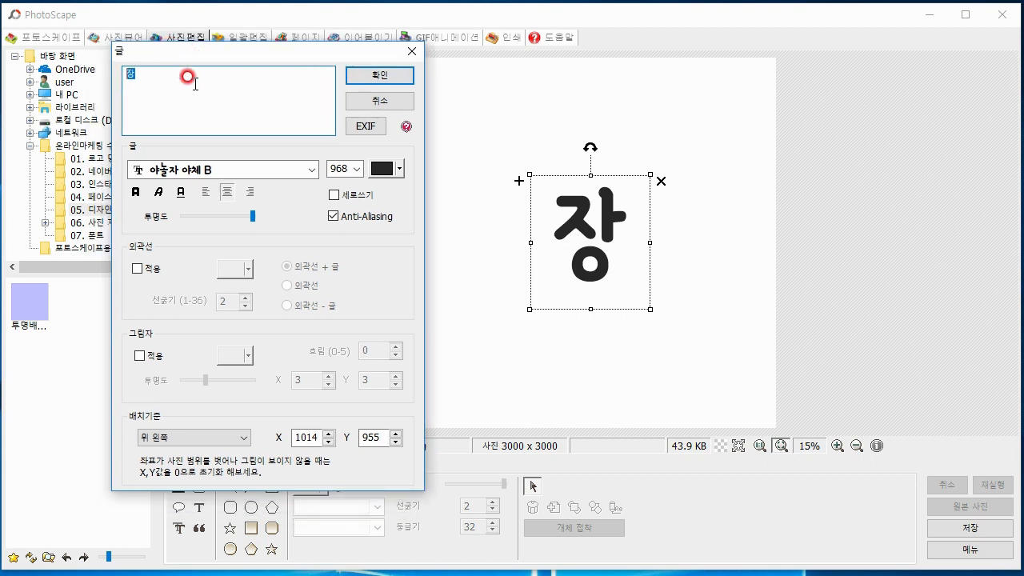
pyautogui.write('r')
pyautogui.press('BackSpace')
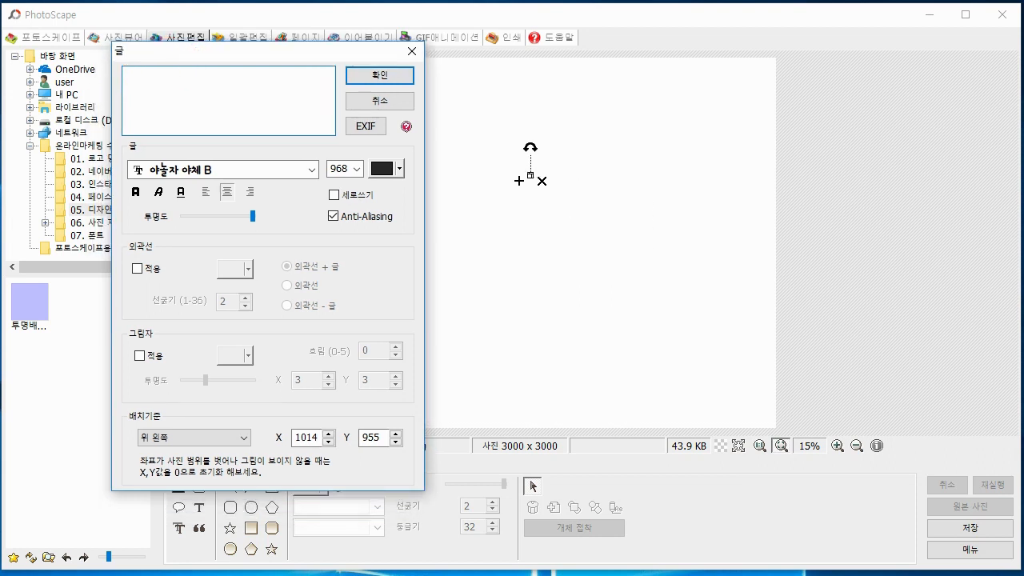
pyautogui.write('김가네노')
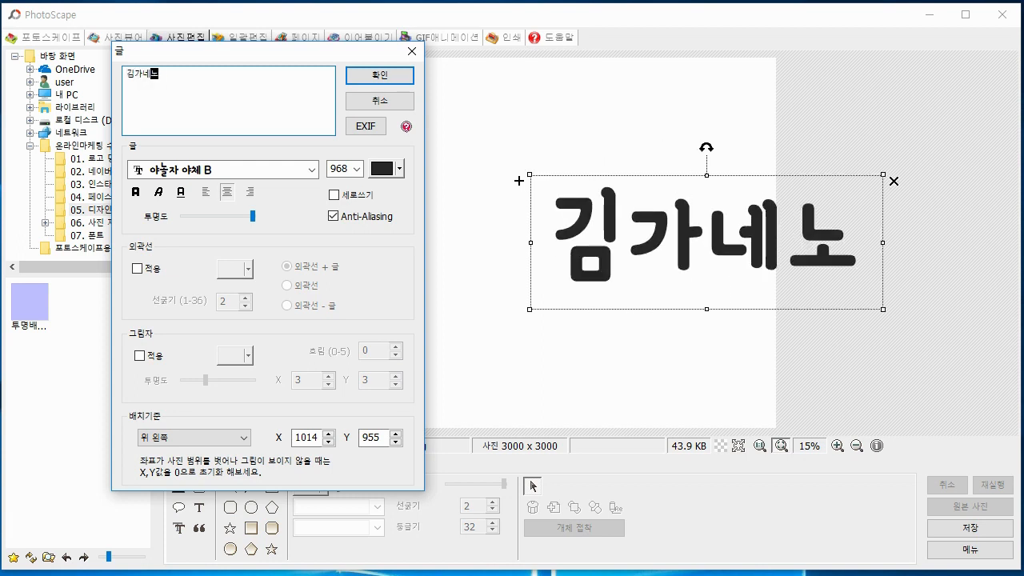
pyautogui.write('ㅇ장')
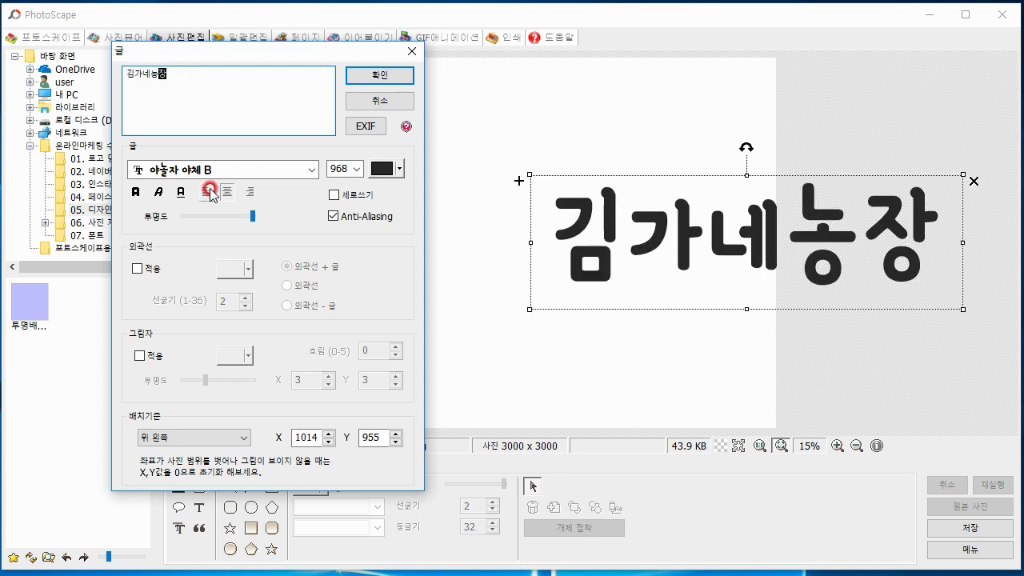
# Browse the fonts for the 김가네농장 text, try 휴먼모음T, and set the font back to 야놀자 야체 B
pyautogui.click(312, 170)
pyautogui.click(189, 148)
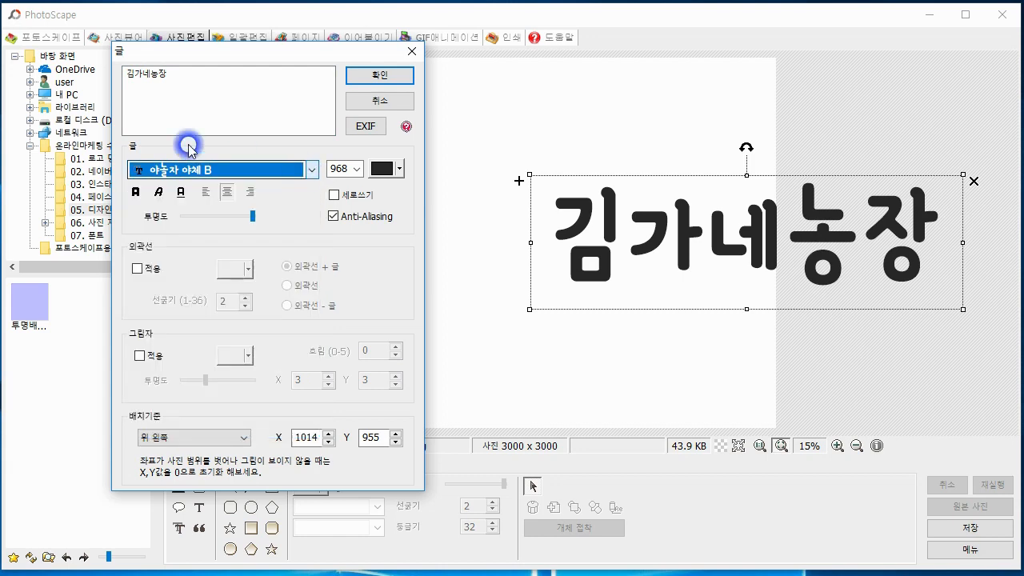
pyautogui.moveTo(131, 148); pyautogui.dragTo(222, 282)
pyautogui.moveTo(256, 170); pyautogui.dragTo(224, 349)
pyautogui.moveTo(309, 169); pyautogui.dragTo(320, 418)
pyautogui.click(257, 382)
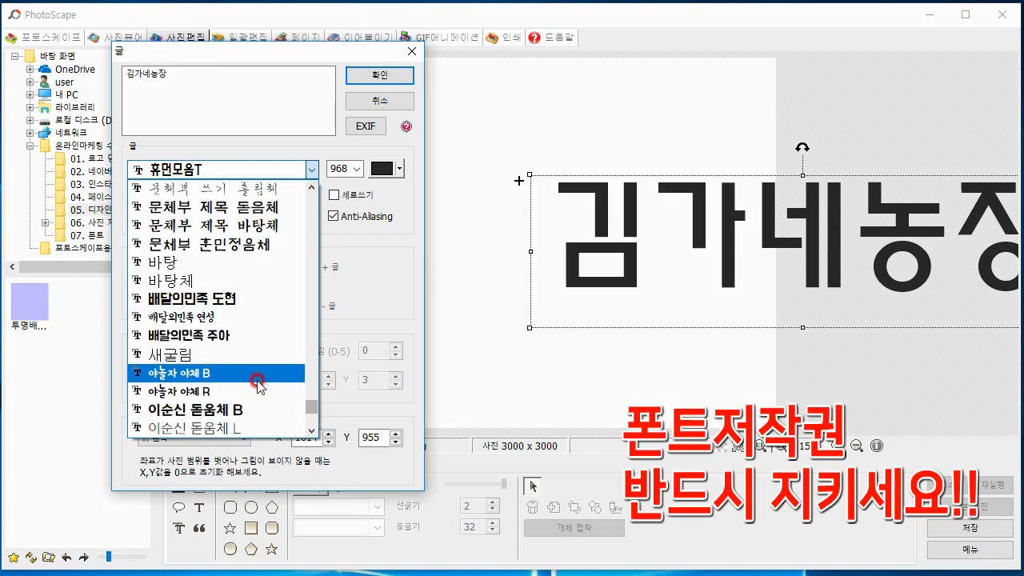
pyautogui.scroll(4, 264, 372)
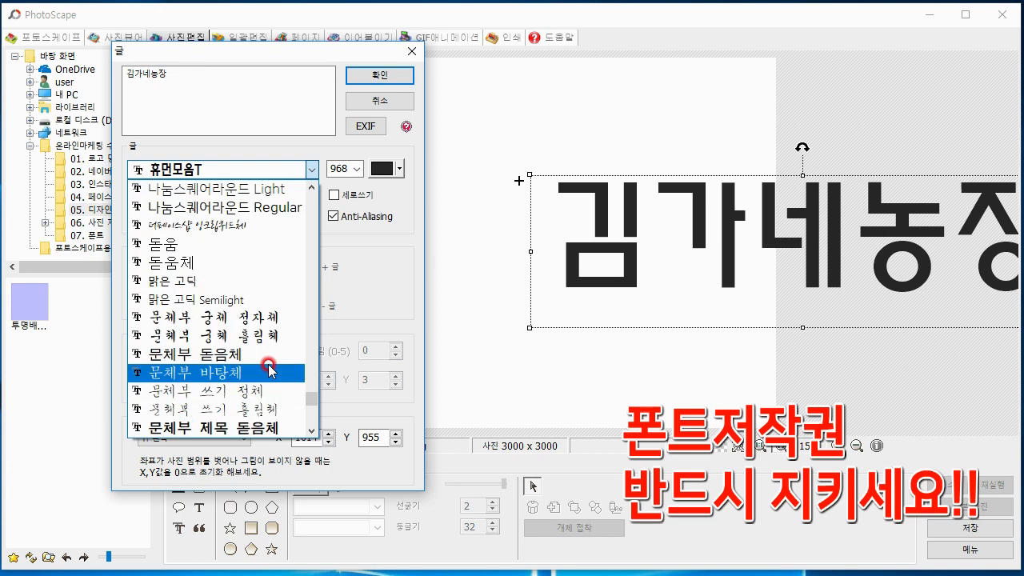
pyautogui.scroll(3, 269, 370)
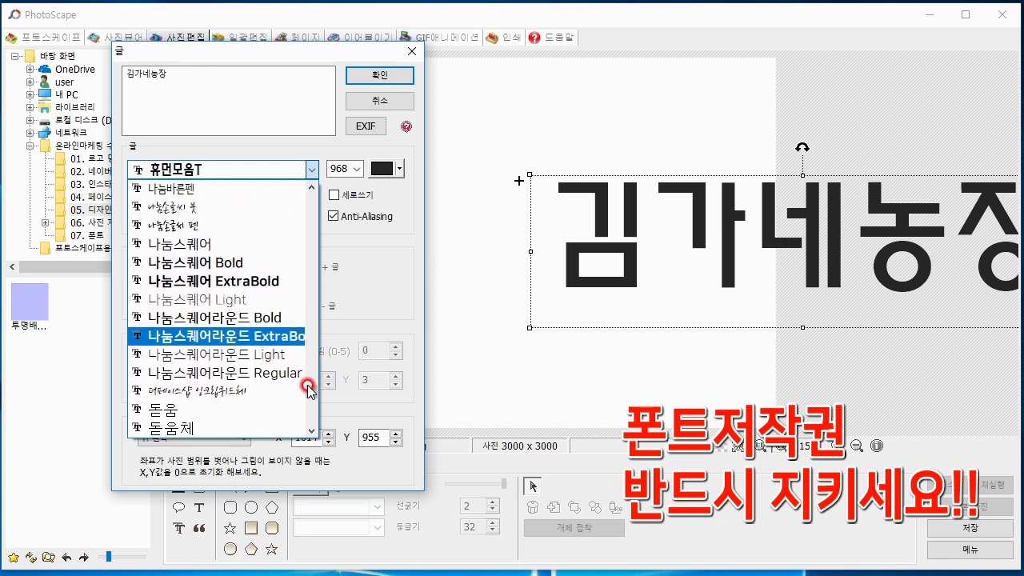
pyautogui.moveTo(309, 389); pyautogui.dragTo(309, 411)
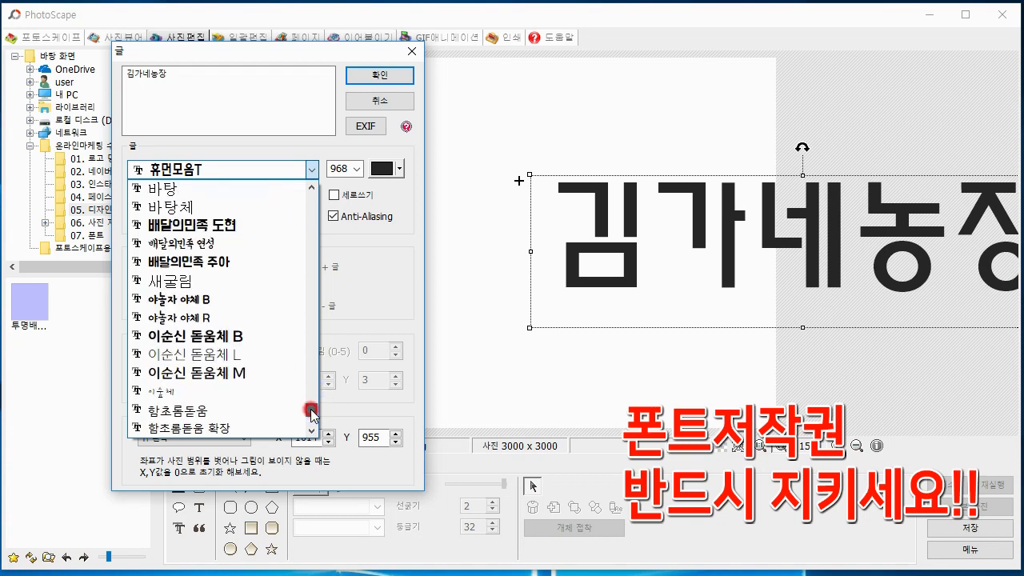
pyautogui.click(254, 299)
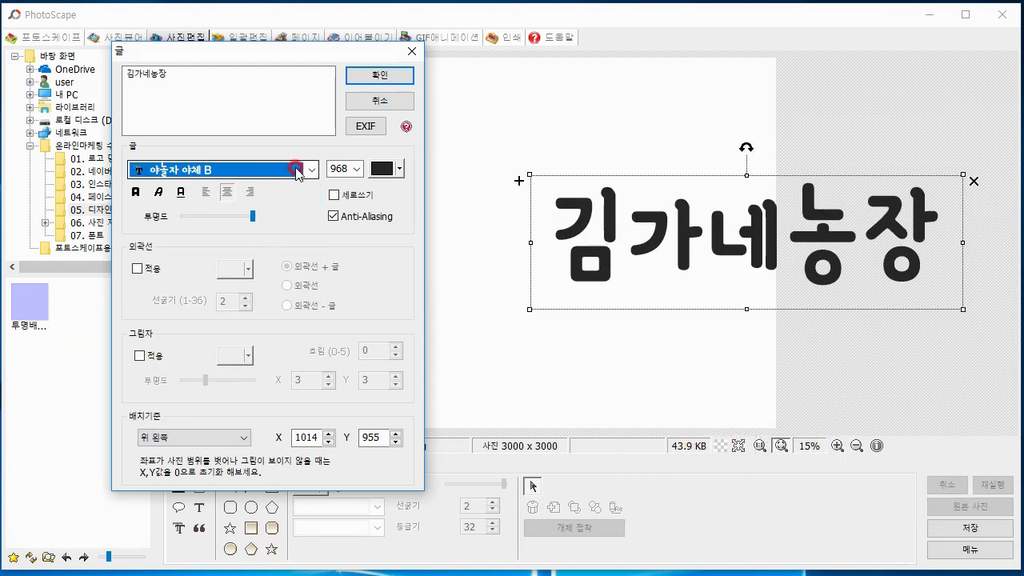
# Set the 김가네농장 text's size to 100 and apply the text settings
pyautogui.click(356, 170)
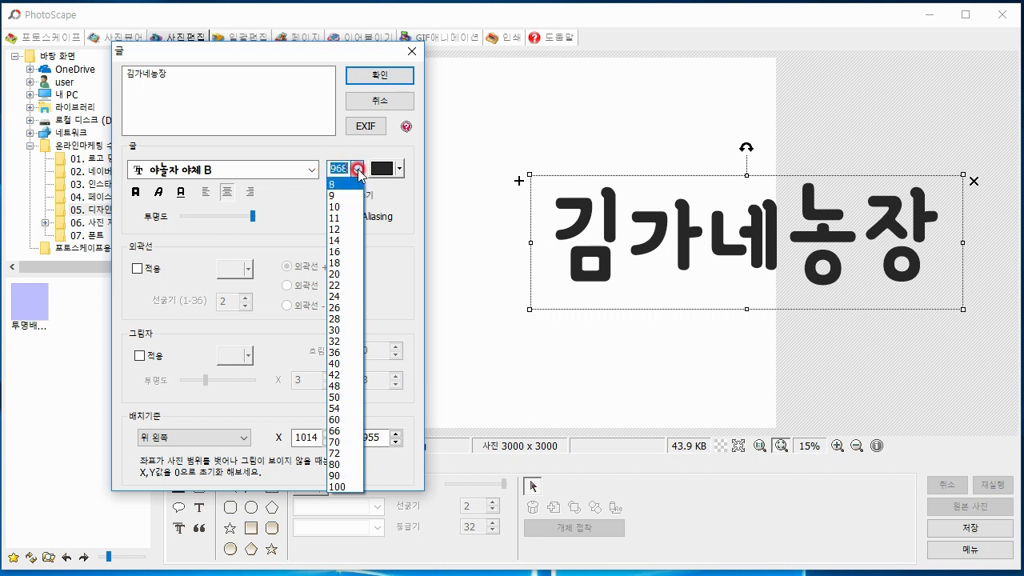
pyautogui.click(339, 484)
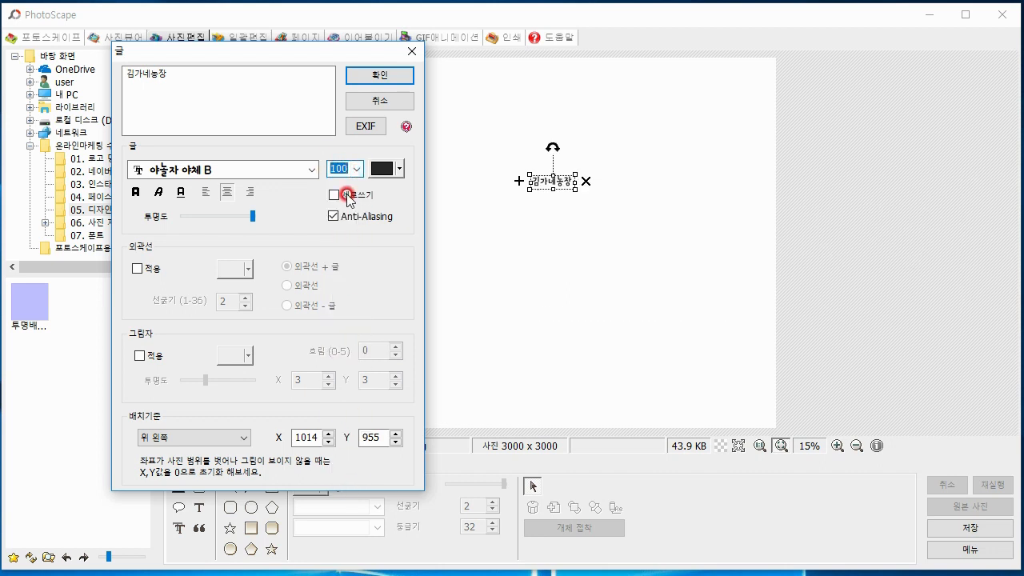
pyautogui.click(355, 168)
pyautogui.click(340, 485)
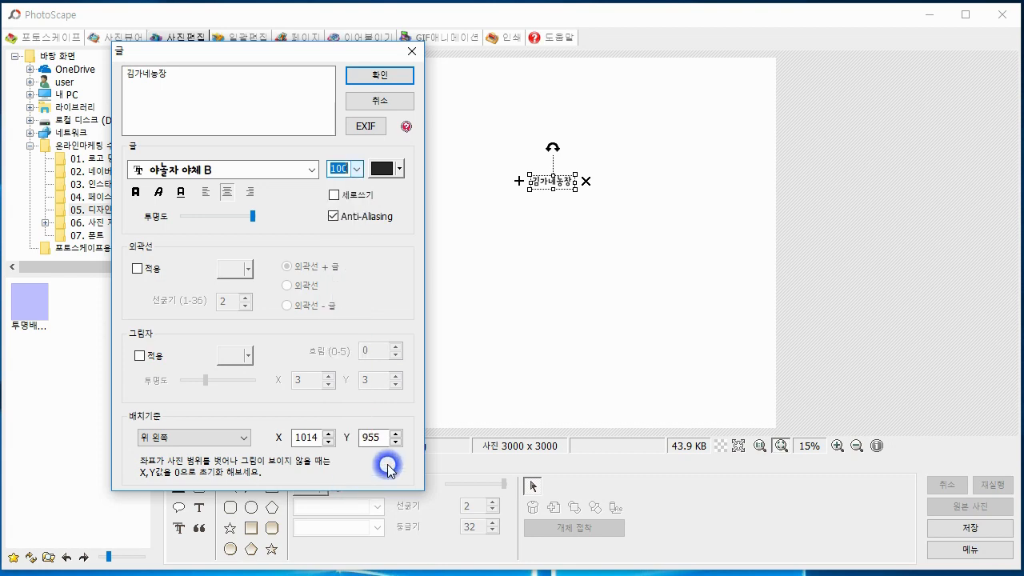
pyautogui.click(288, 269)
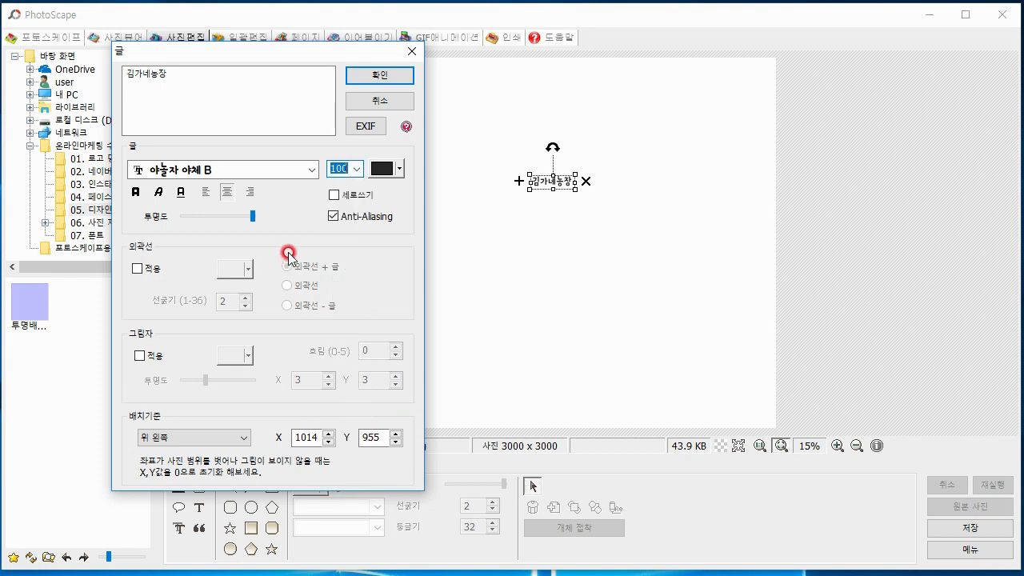
pyautogui.click(391, 77)
pyautogui.click(449, 274)
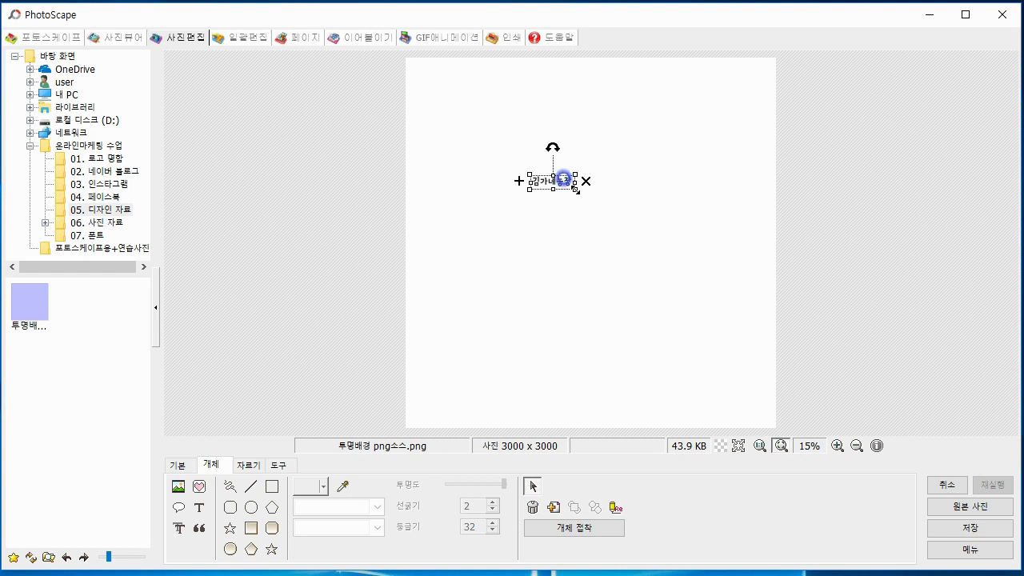
# Enlarge the 김가네농장 text to about size 816, place it across the canvas's upper edge, and dismiss the logo example image
pyautogui.moveTo(575, 189); pyautogui.dragTo(895, 276)
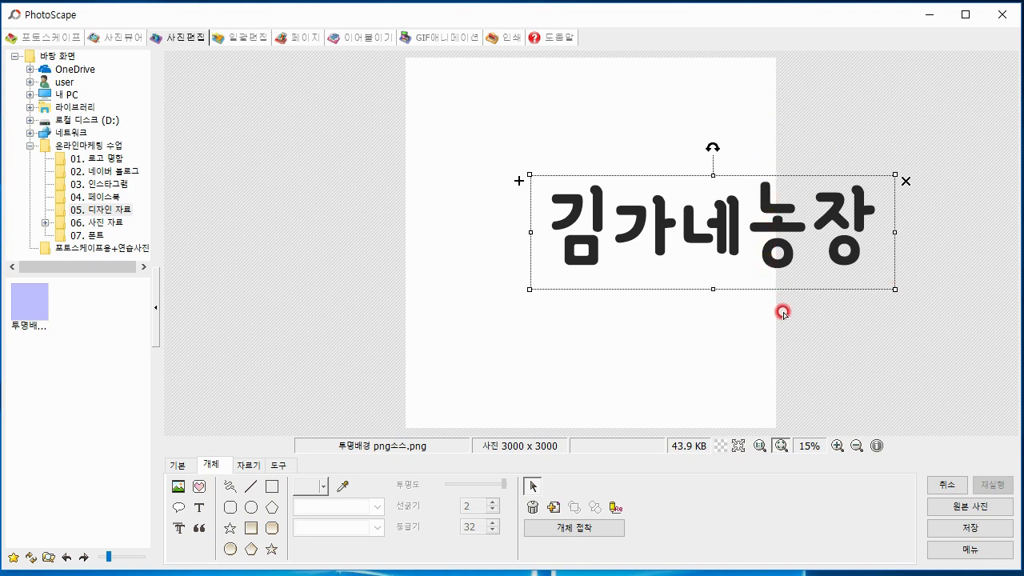
pyautogui.moveTo(808, 227)
pyautogui.mouseDown()
pyautogui.moveTo(709, 171)
pyautogui.moveTo(800, 210)
pyautogui.mouseUp()
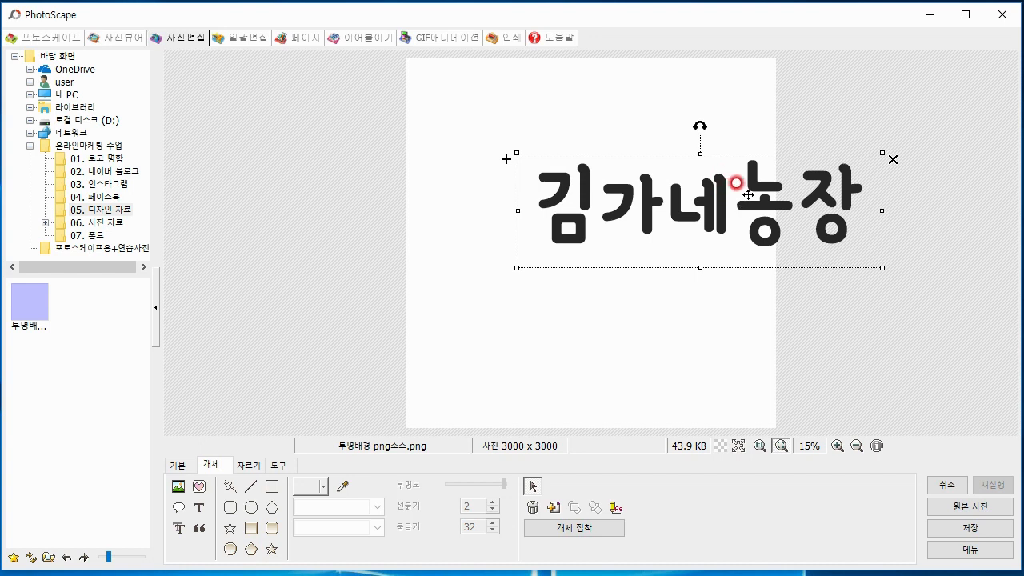
pyautogui.moveTo(748, 194); pyautogui.dragTo(640, 123)
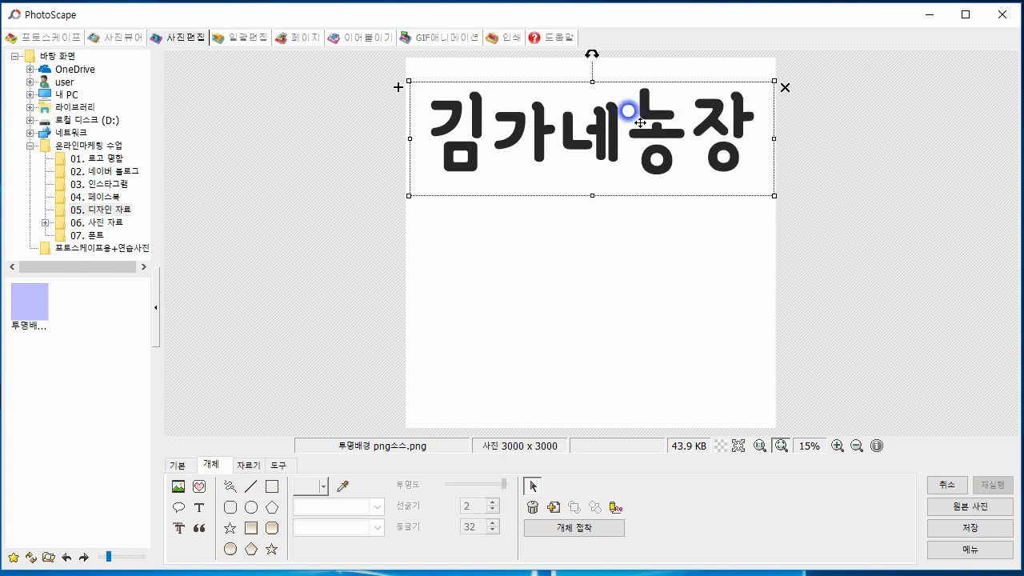
pyautogui.click(688, 299)
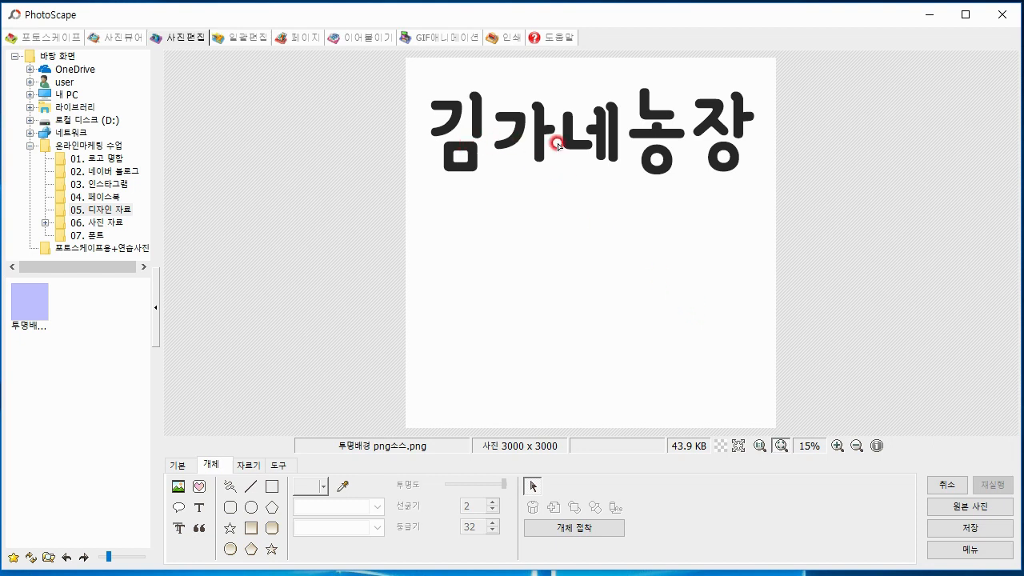
pyautogui.moveTo(646, 153)
pyautogui.mouseDown()
pyautogui.moveTo(640, 169)
pyautogui.moveTo(659, 151)
pyautogui.mouseUp()
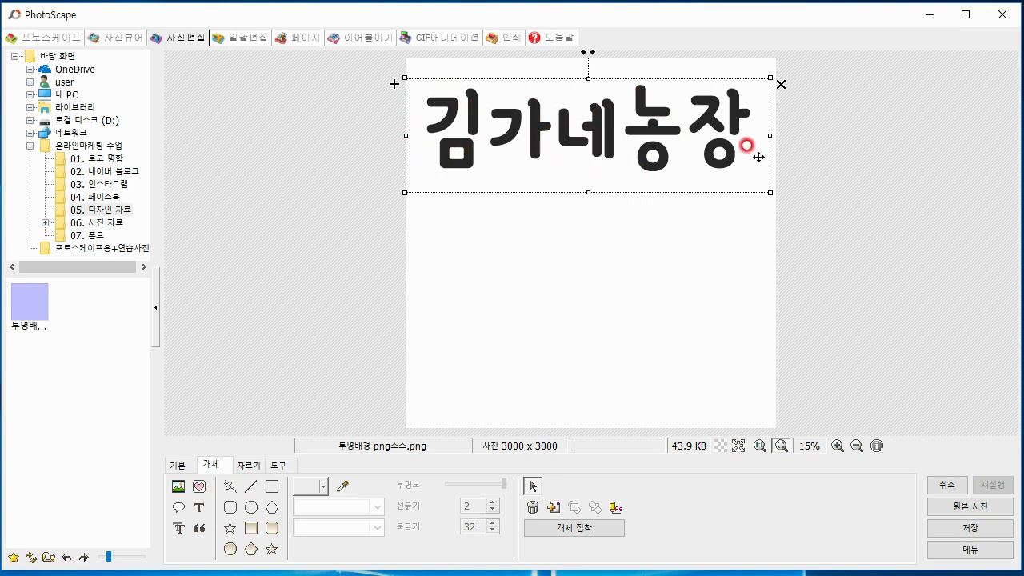
pyautogui.moveTo(728, 155); pyautogui.dragTo(723, 120)
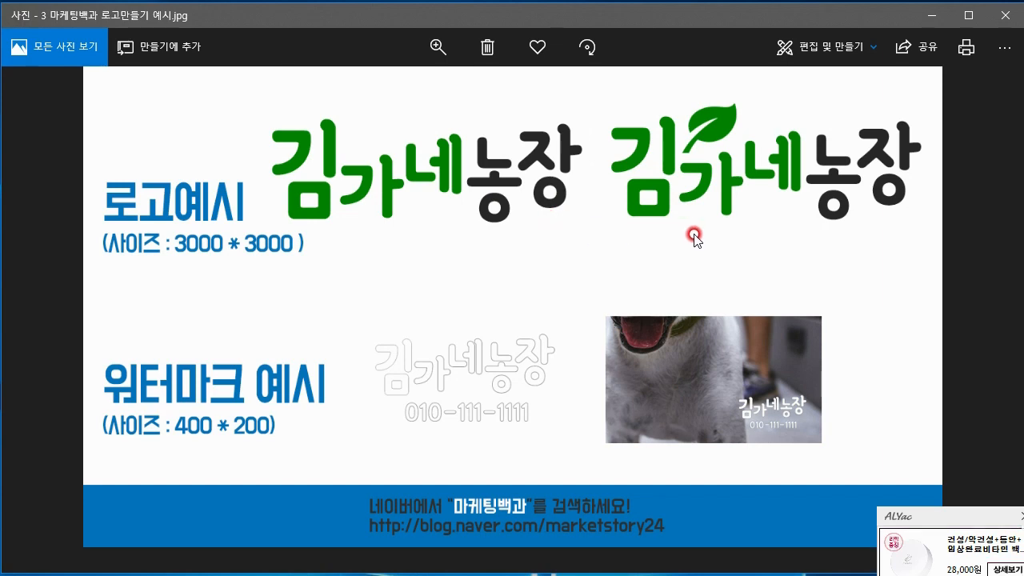
pyautogui.click(932, 28)
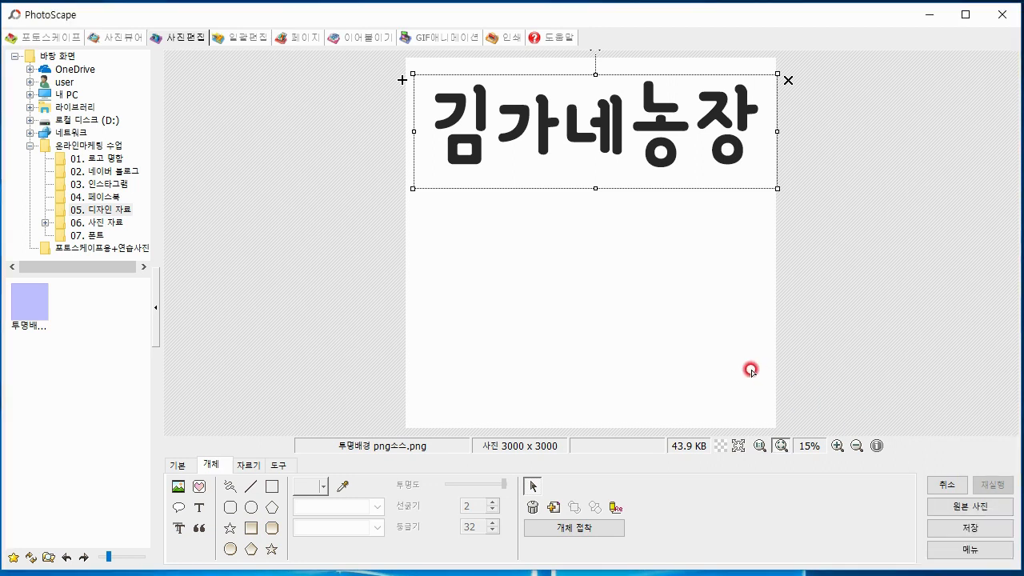
# Edit the 김가네농장 text object's properties and shorten its text to 김
pyautogui.click(486, 109)
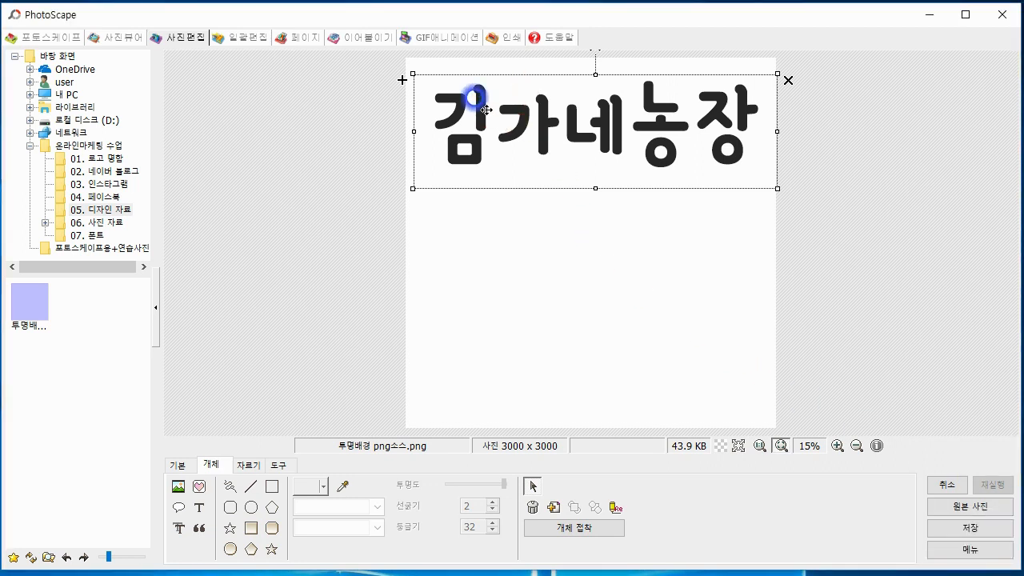
pyautogui.rightClick(487, 110)
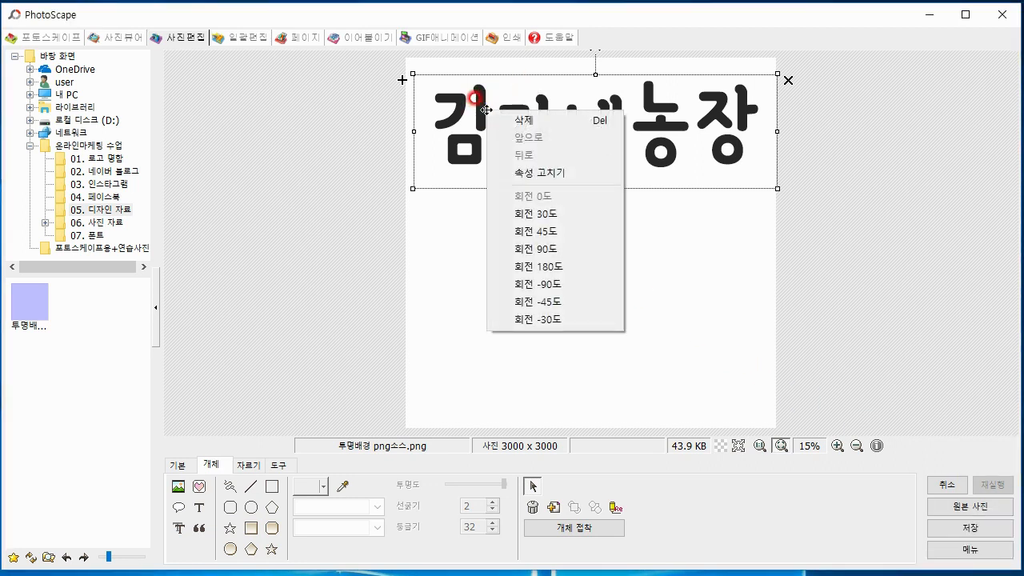
pyautogui.click(512, 172)
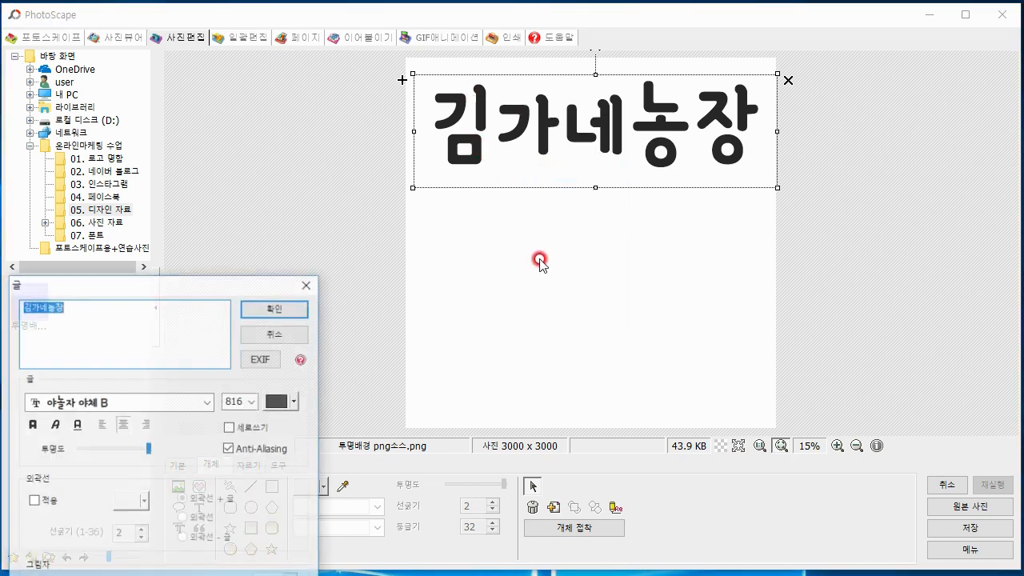
pyautogui.moveTo(219, 285); pyautogui.dragTo(300, 77)
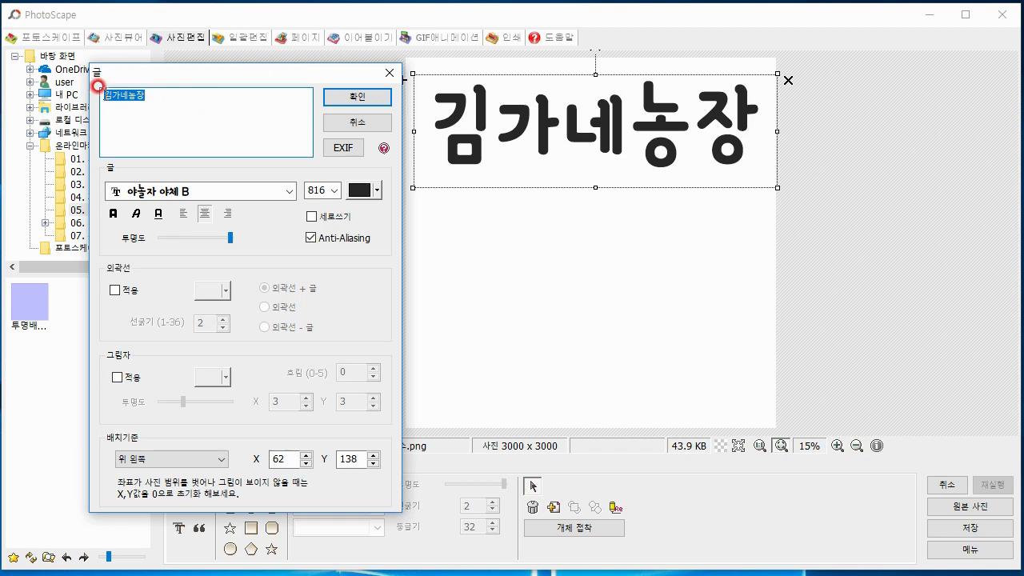
pyautogui.click(97, 86)
pyautogui.moveTo(152, 86); pyautogui.dragTo(92, 95)
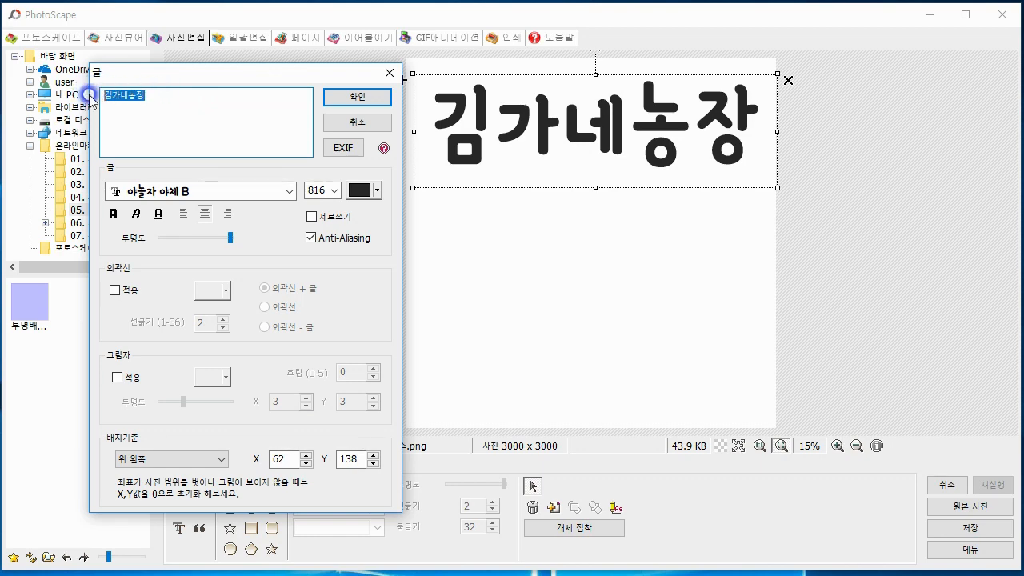
pyautogui.click(164, 90)
pyautogui.press('BackSpace')
pyautogui.press('BackSpace')
pyautogui.press('BackSpace')
pyautogui.press('BackSpace')
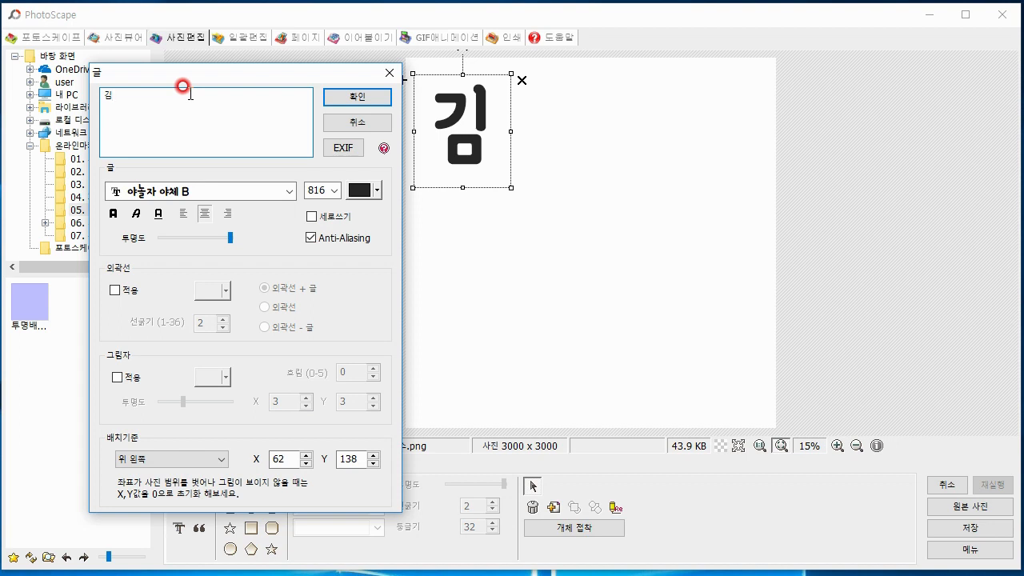
# Color the 김 text dark green (RGB 0, 128, 0), and add that green to the custom colors
pyautogui.click(357, 196)
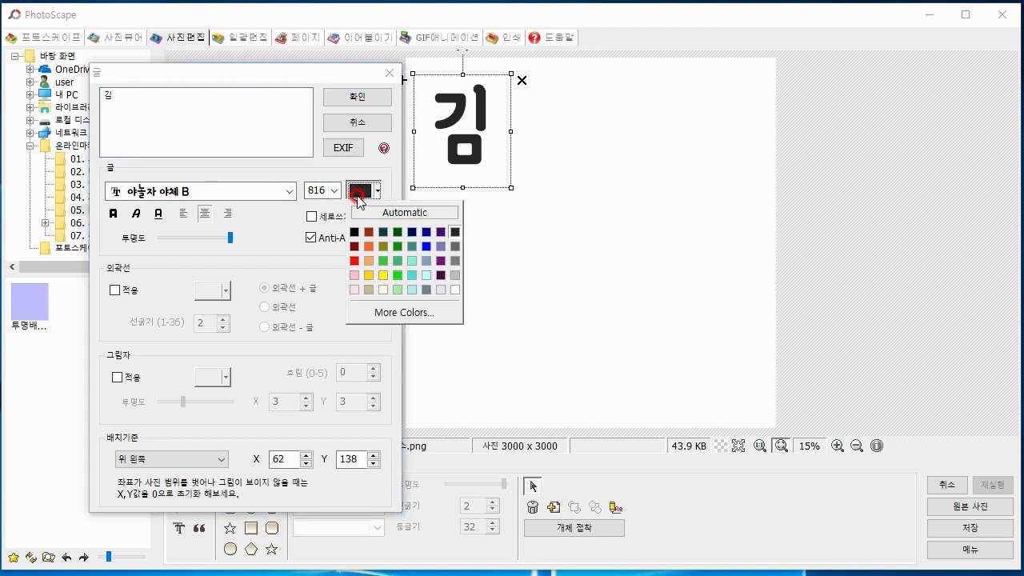
pyautogui.click(396, 313)
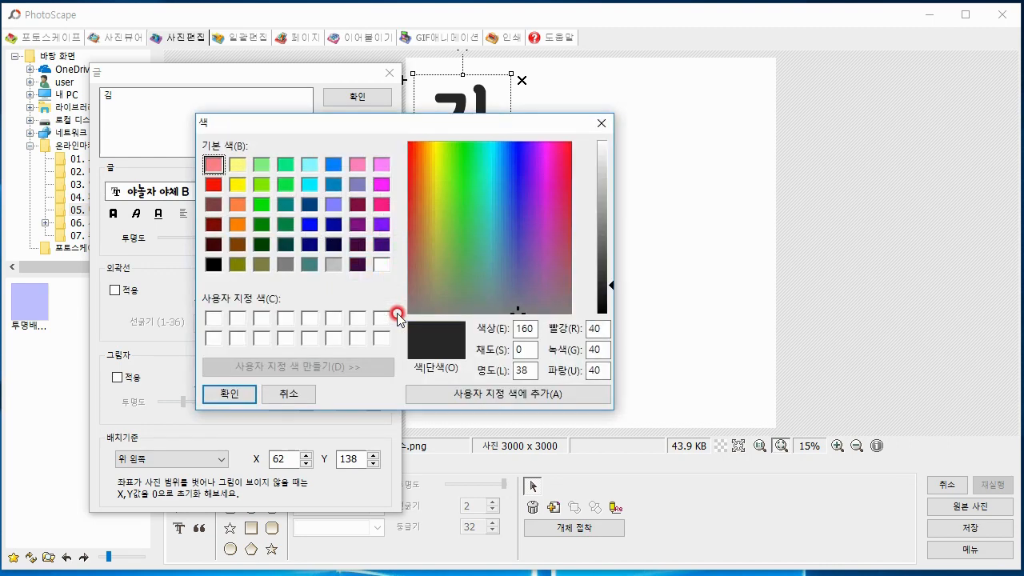
pyautogui.click(261, 224)
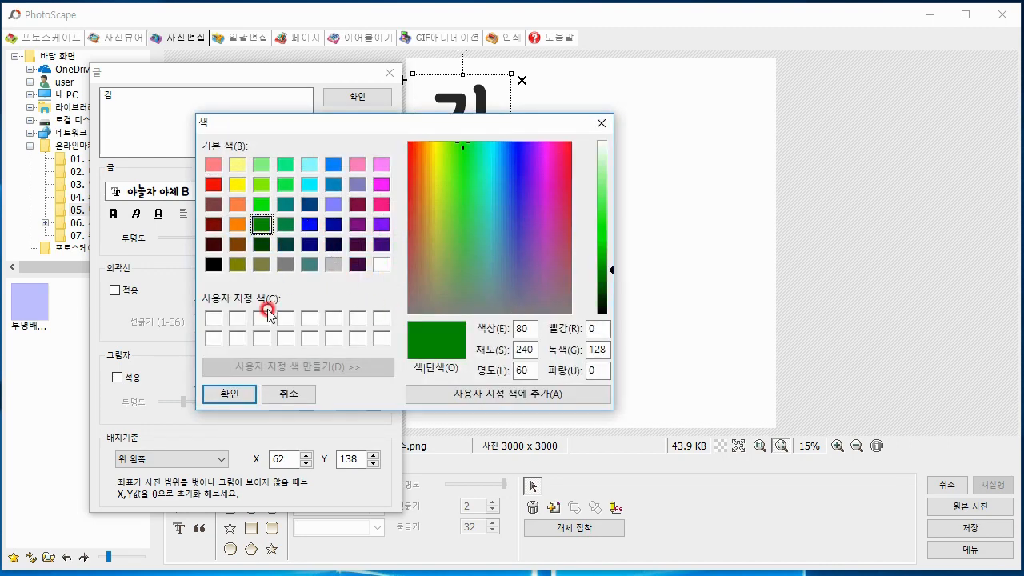
pyautogui.click(485, 393)
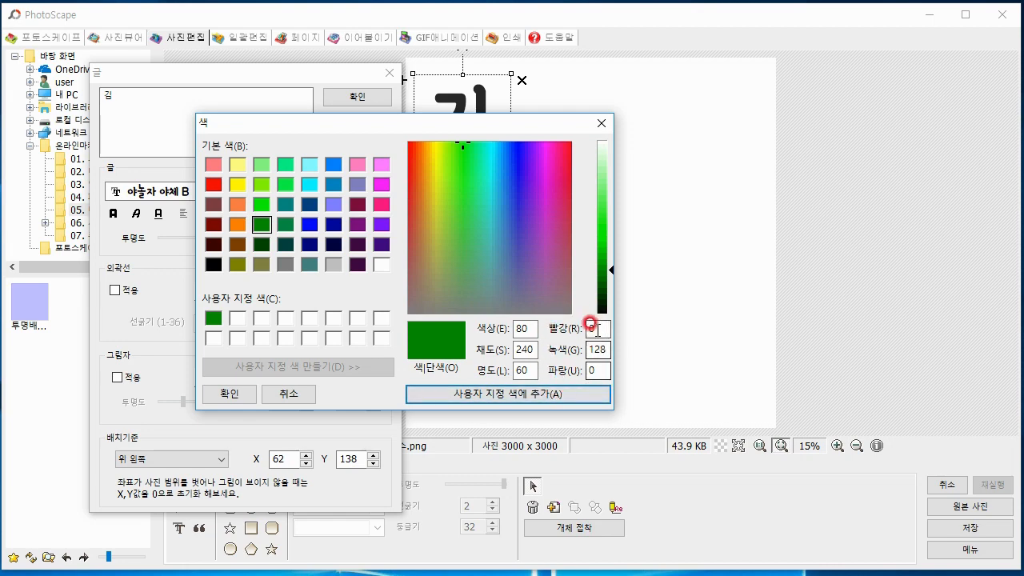
pyautogui.click(226, 395)
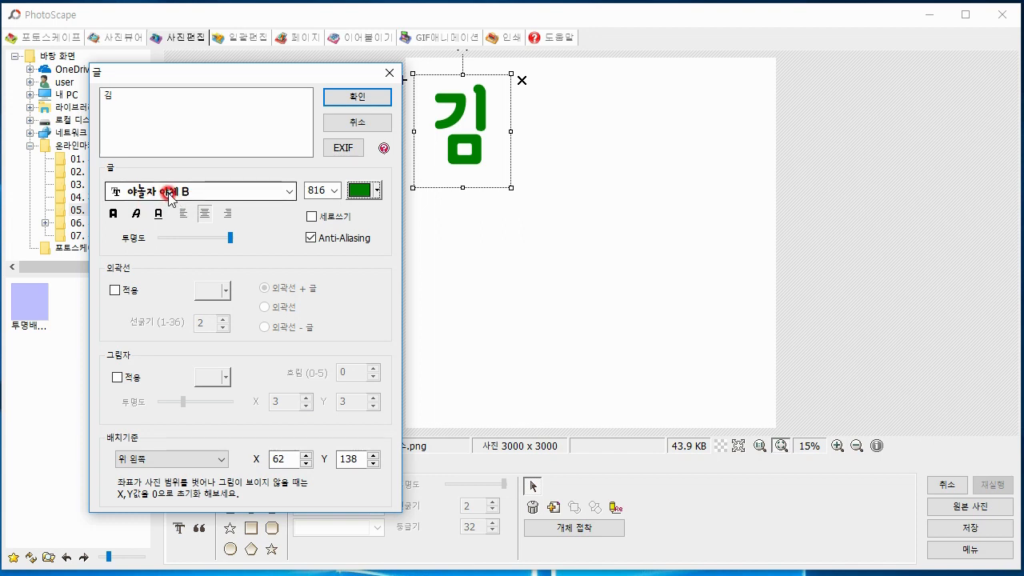
# Try italic and underline on the 김 text, leave only bold turned on, and apply the text settings
pyautogui.click(116, 215)
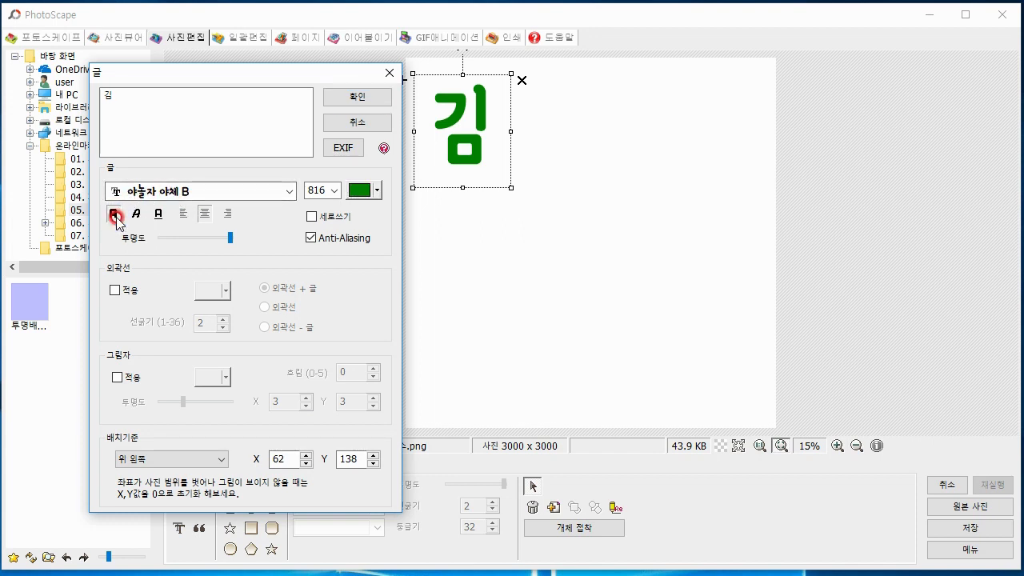
pyautogui.click(137, 214)
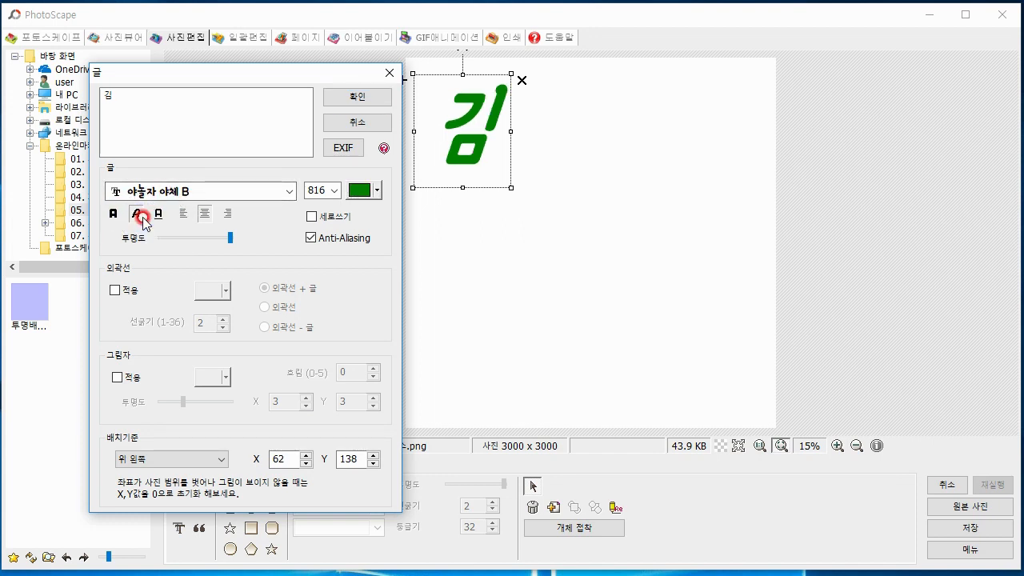
pyautogui.click(137, 215)
pyautogui.click(161, 216)
pyautogui.click(162, 216)
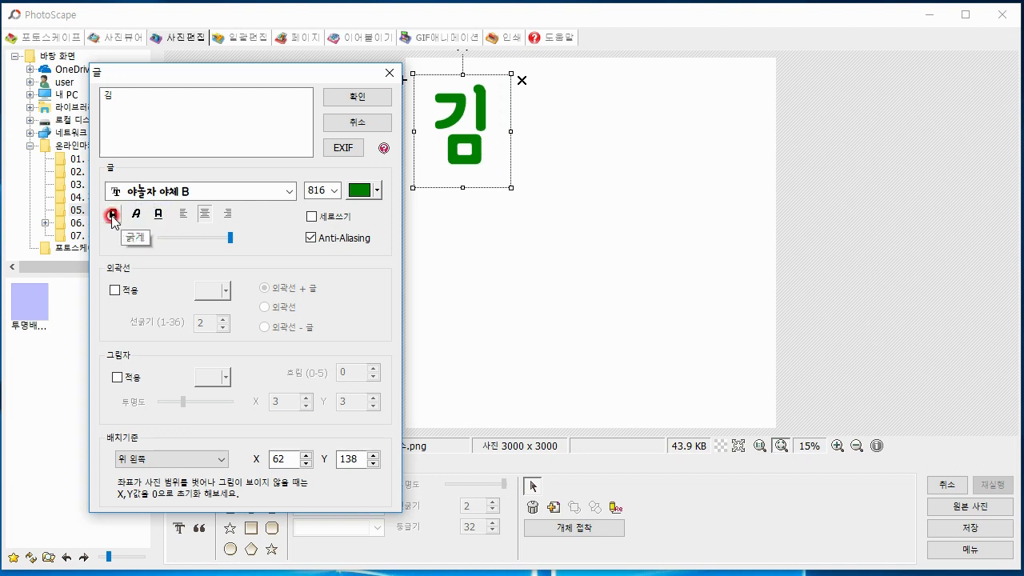
pyautogui.click(112, 216)
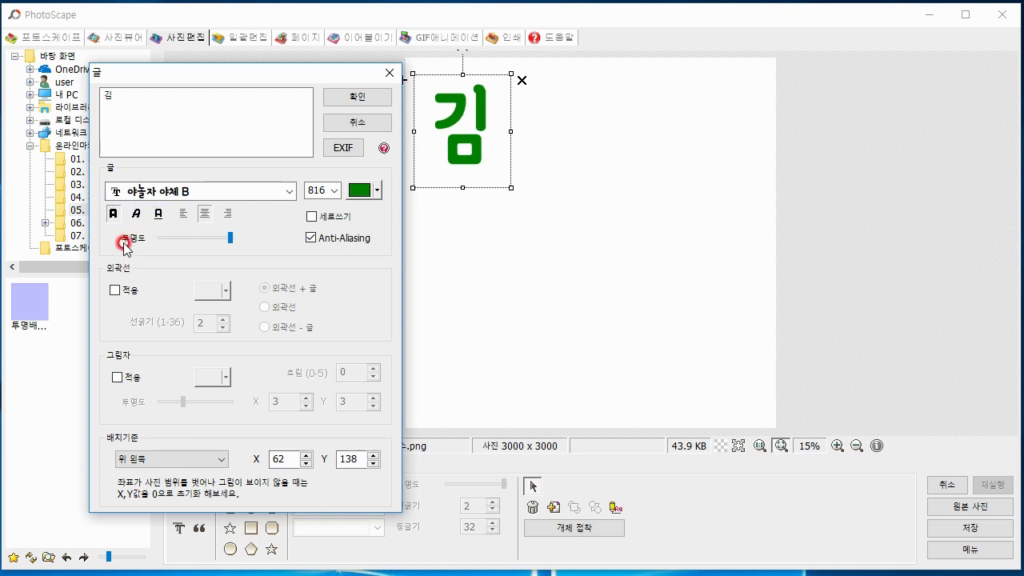
pyautogui.click(376, 96)
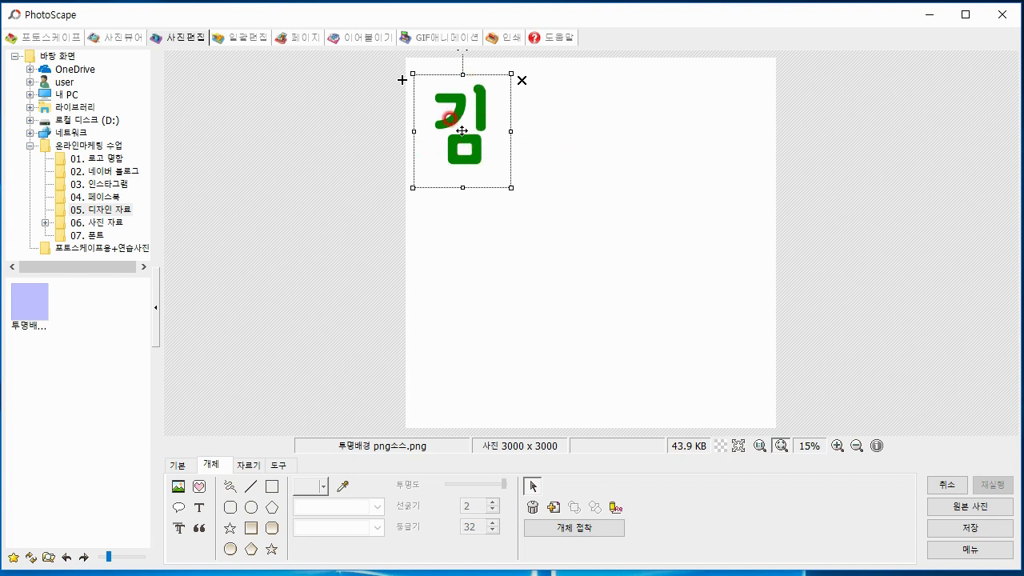
# Duplicate the green 김 letter and place the copy just to the right of the original
pyautogui.click(403, 82)
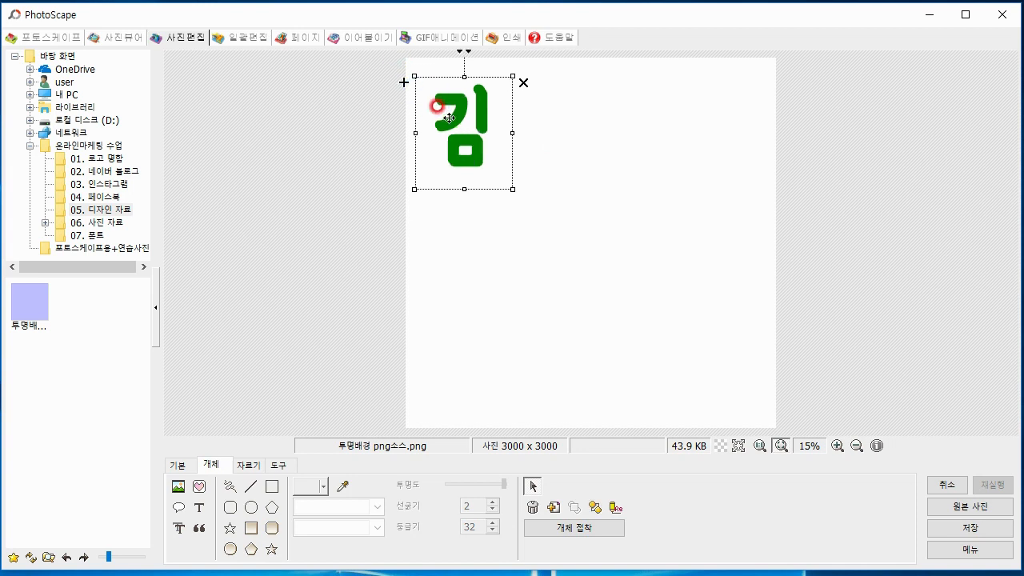
pyautogui.moveTo(457, 125)
pyautogui.mouseDown()
pyautogui.moveTo(515, 128)
pyautogui.moveTo(458, 123)
pyautogui.mouseUp()
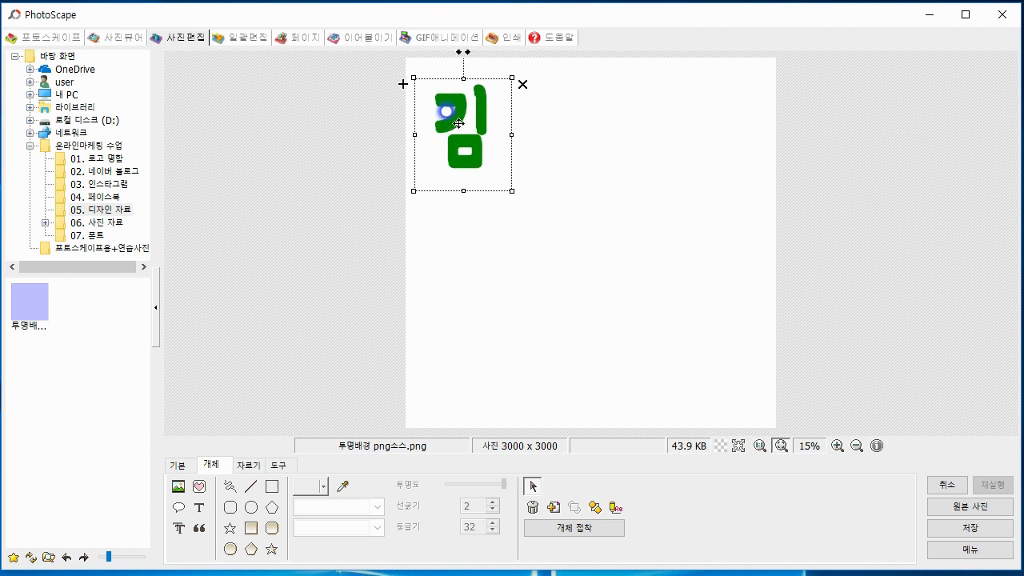
pyautogui.click(459, 124)
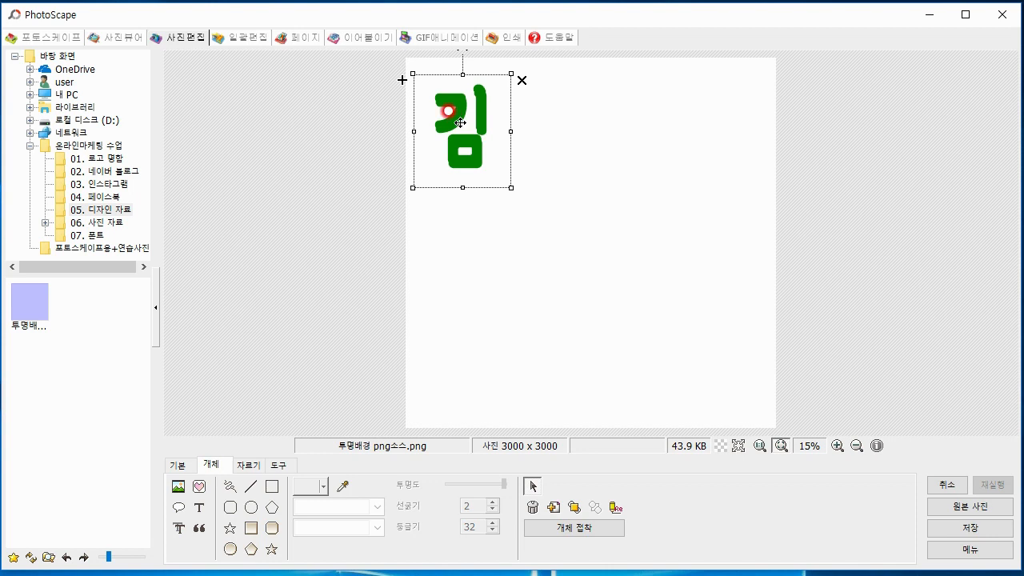
pyautogui.moveTo(460, 122)
pyautogui.mouseDown()
pyautogui.moveTo(522, 128)
pyautogui.moveTo(532, 169)
pyautogui.mouseUp()
# Edit the copied letter's properties to change its text to 가 and turn off bold
pyautogui.rightClick(525, 121)
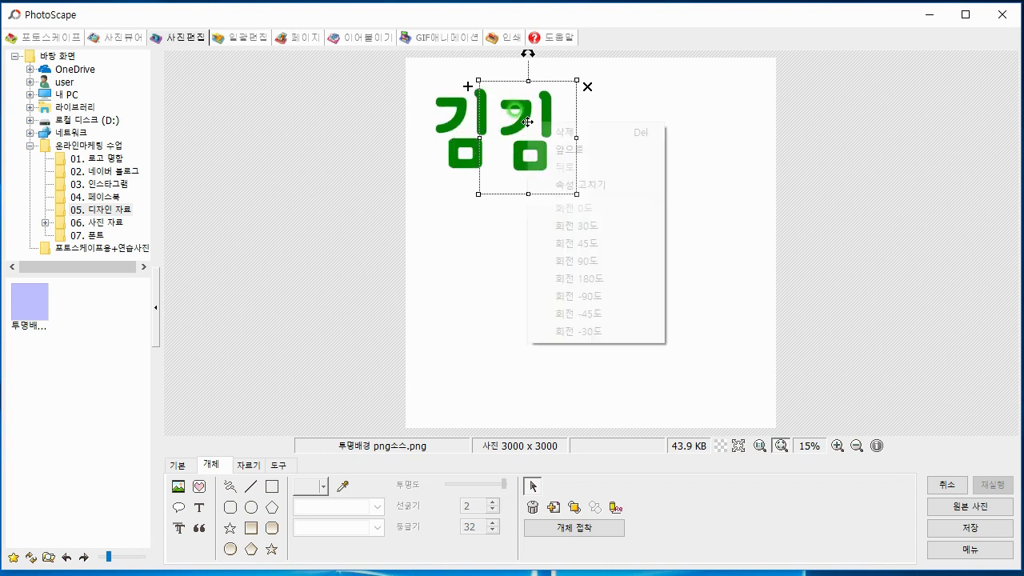
pyautogui.click(540, 185)
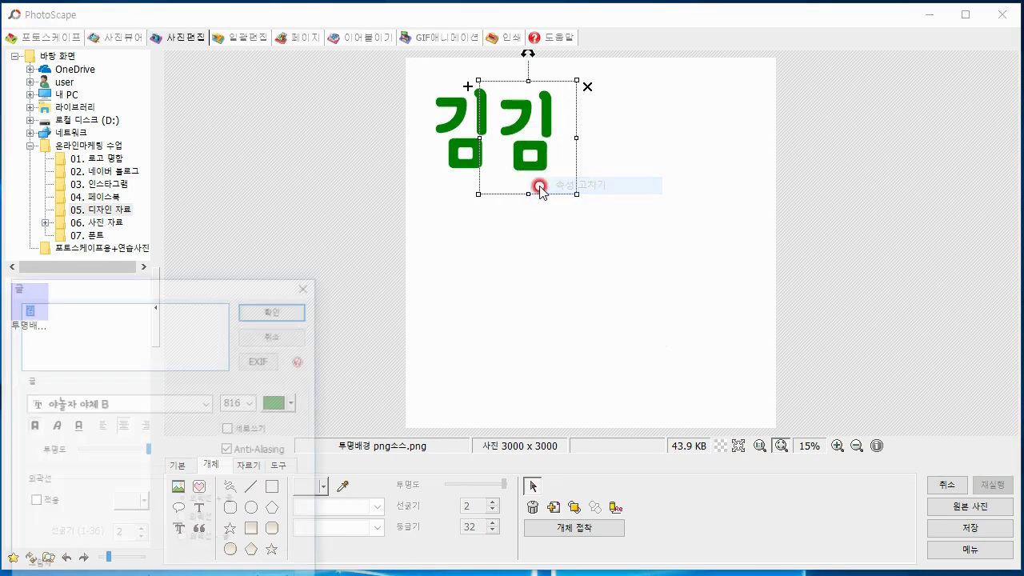
pyautogui.moveTo(236, 281); pyautogui.dragTo(303, 58)
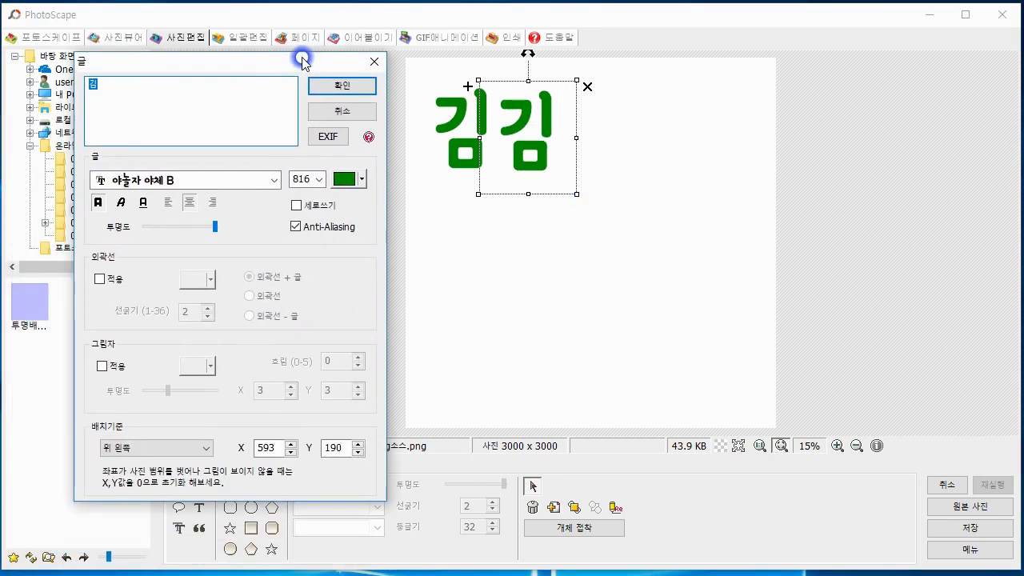
pyautogui.write('가')
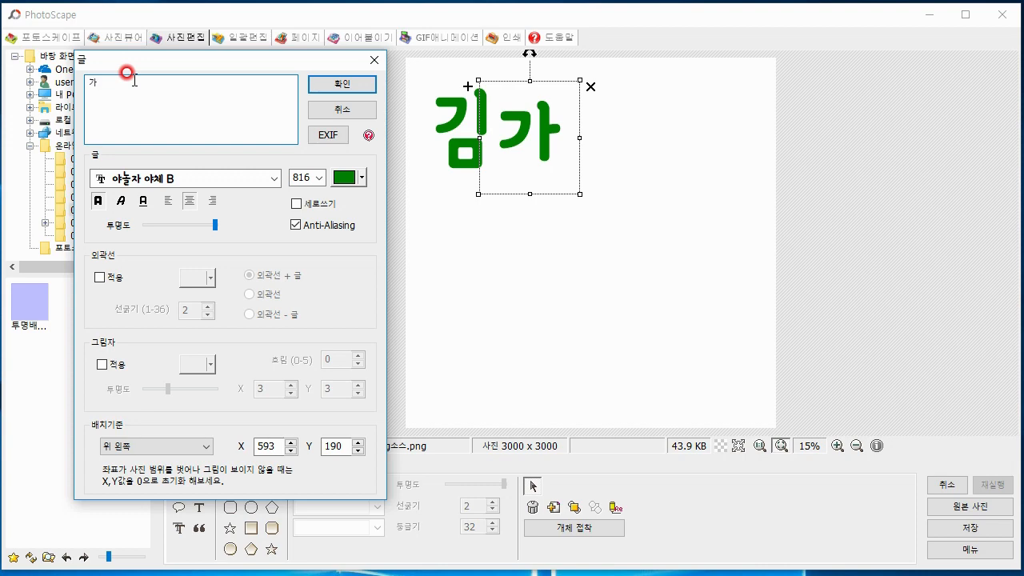
pyautogui.click(99, 202)
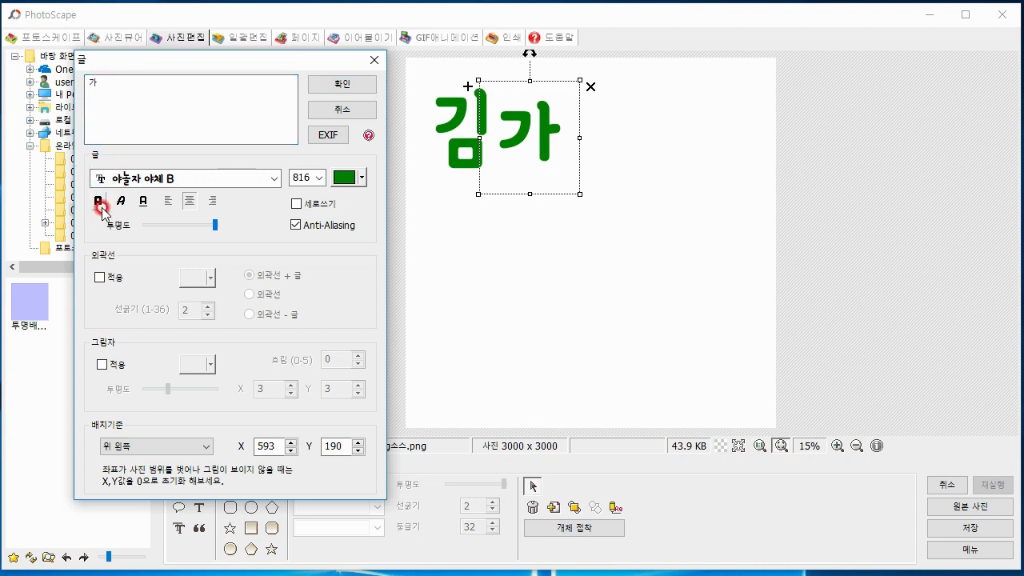
pyautogui.click(166, 278)
pyautogui.click(344, 84)
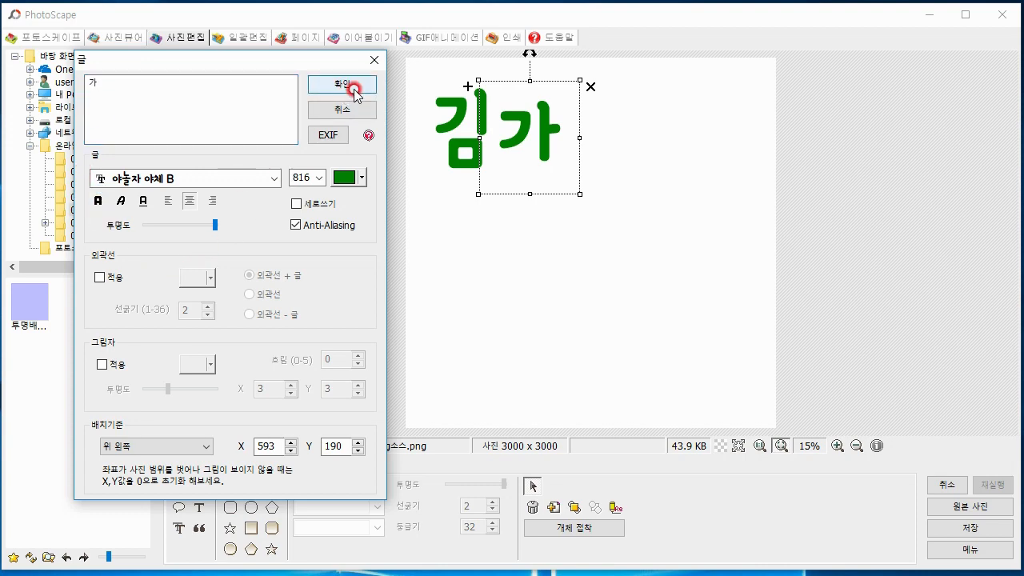
# Shrink the 가 letter to about size 730 and set it close beside 김, slightly lower
pyautogui.moveTo(570, 64); pyautogui.dragTo(558, 76)
pyautogui.moveTo(539, 136); pyautogui.dragTo(533, 139)
pyautogui.click(665, 176)
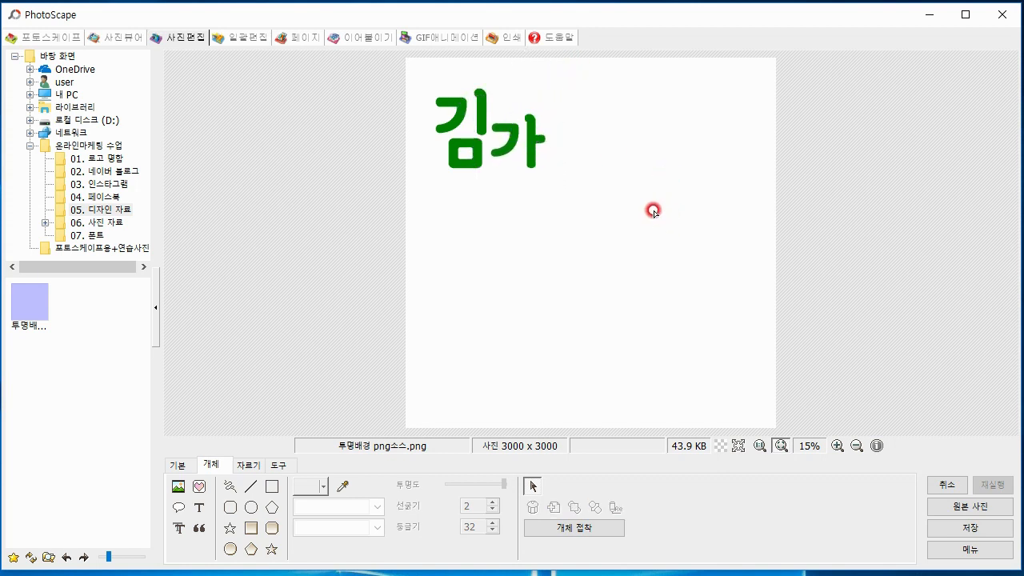
# Duplicate the 가 letter, place the copy up and to its right, and change its text to 네
pyautogui.click(536, 140)
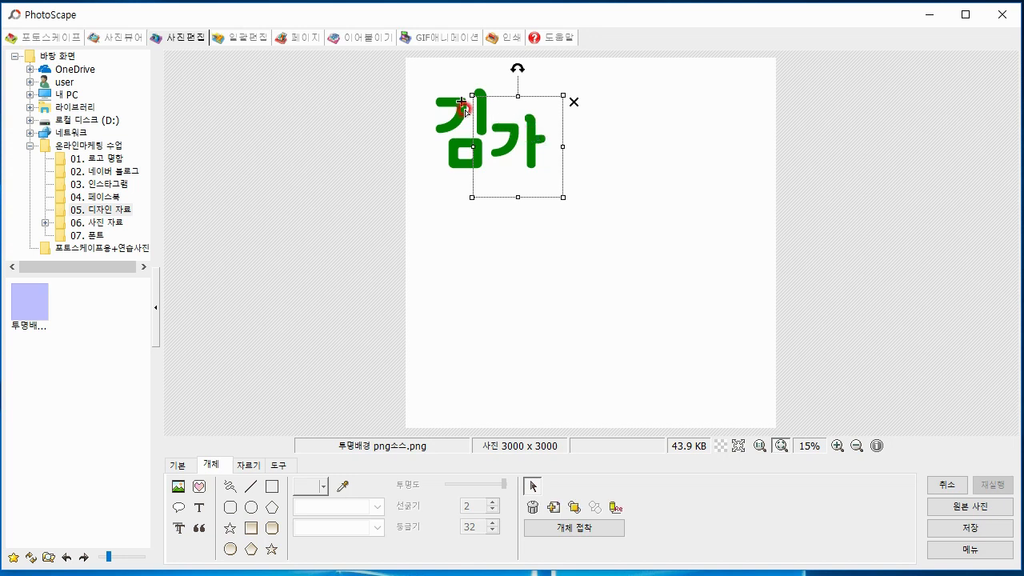
pyautogui.moveTo(530, 146); pyautogui.dragTo(587, 124)
pyautogui.rightClick(586, 115)
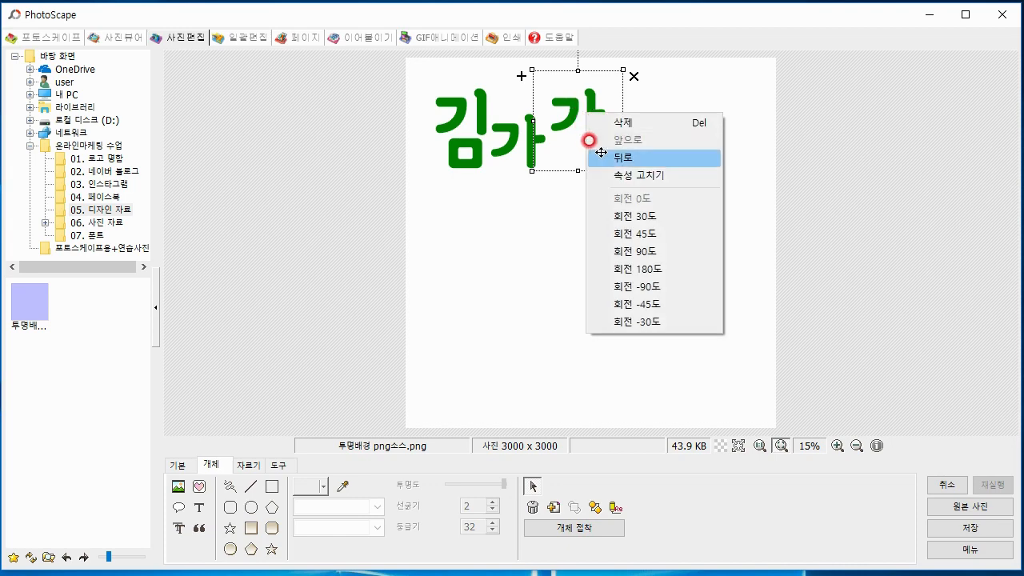
pyautogui.click(632, 175)
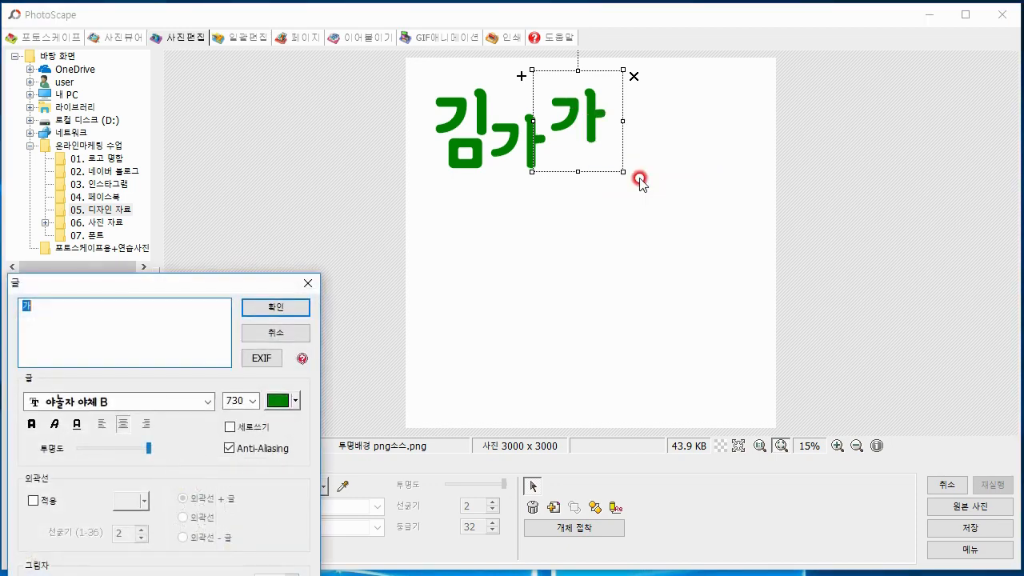
pyautogui.moveTo(240, 286); pyautogui.dragTo(352, 76)
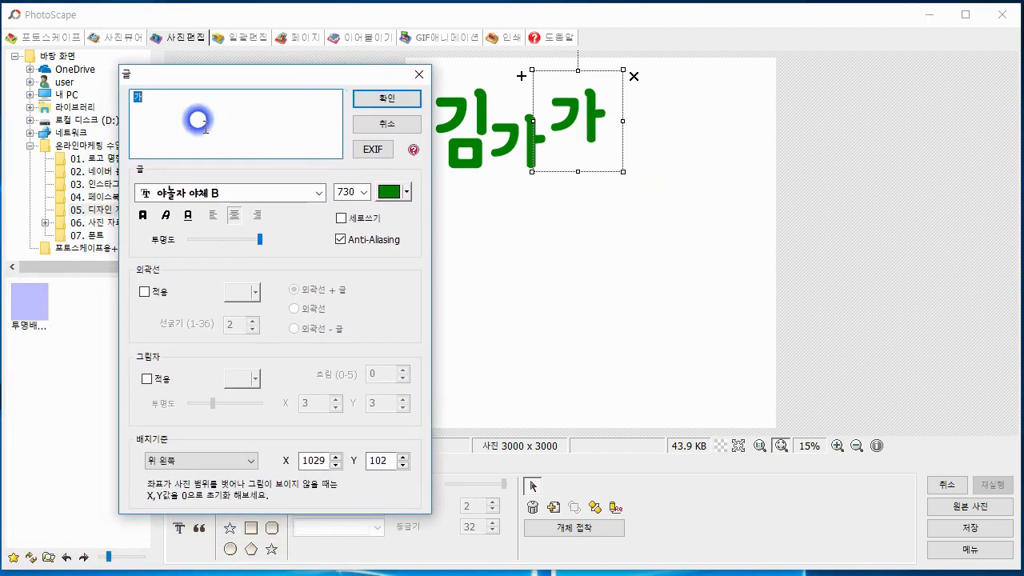
pyautogui.write('네')
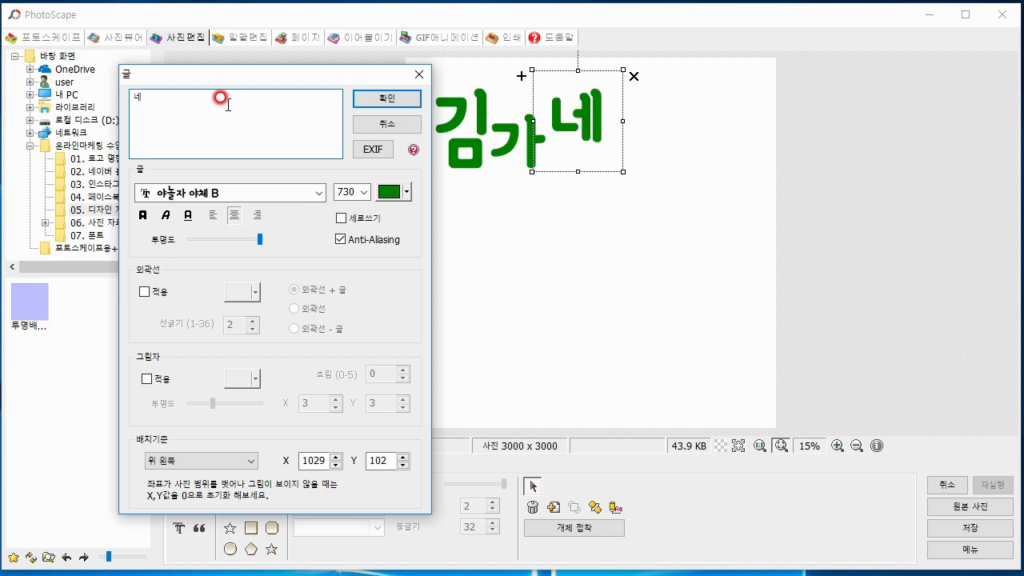
pyautogui.click(381, 101)
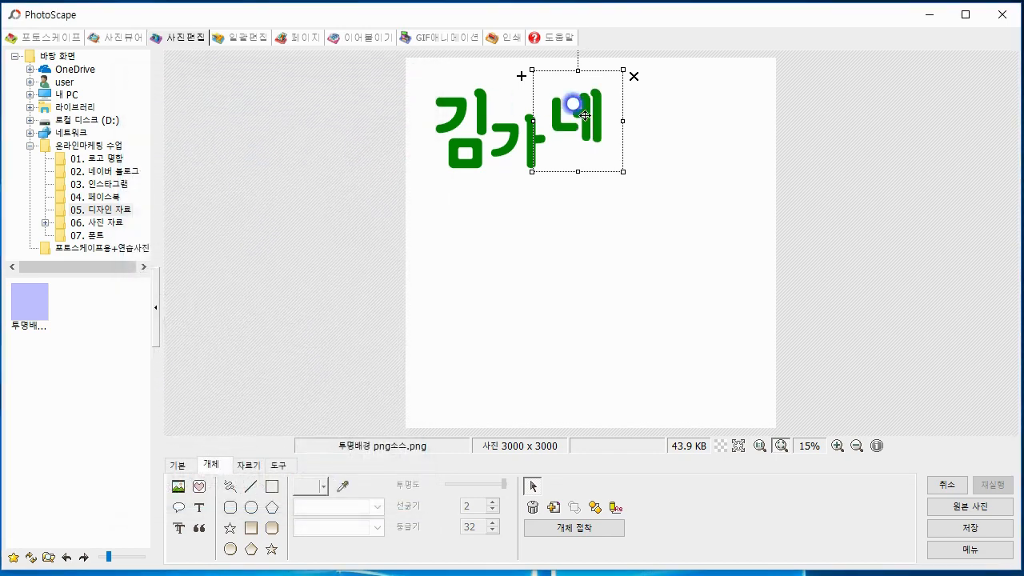
# Move the 네 letter close against the upper right of 가 to give the green letters a staggered arrangement
pyautogui.moveTo(573, 104)
pyautogui.mouseDown()
pyautogui.moveTo(523, 117)
pyautogui.moveTo(484, 142)
pyautogui.moveTo(581, 132)
pyautogui.moveTo(567, 121)
pyautogui.mouseUp()
pyautogui.click(664, 139)
pyautogui.click(655, 137)
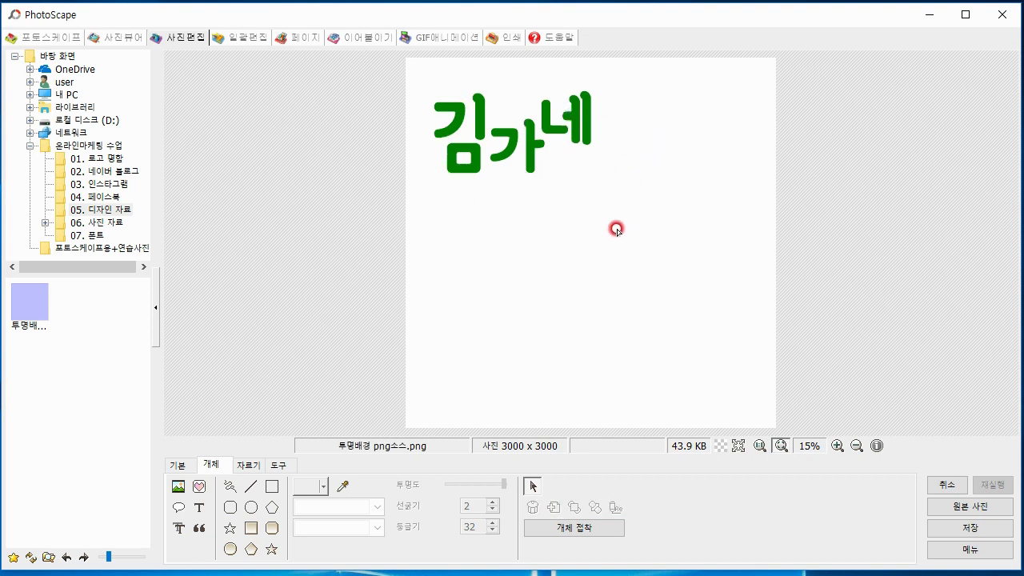
# Add a new text object reading 농 in near-black and place it to the right of 네
pyautogui.click(206, 509)
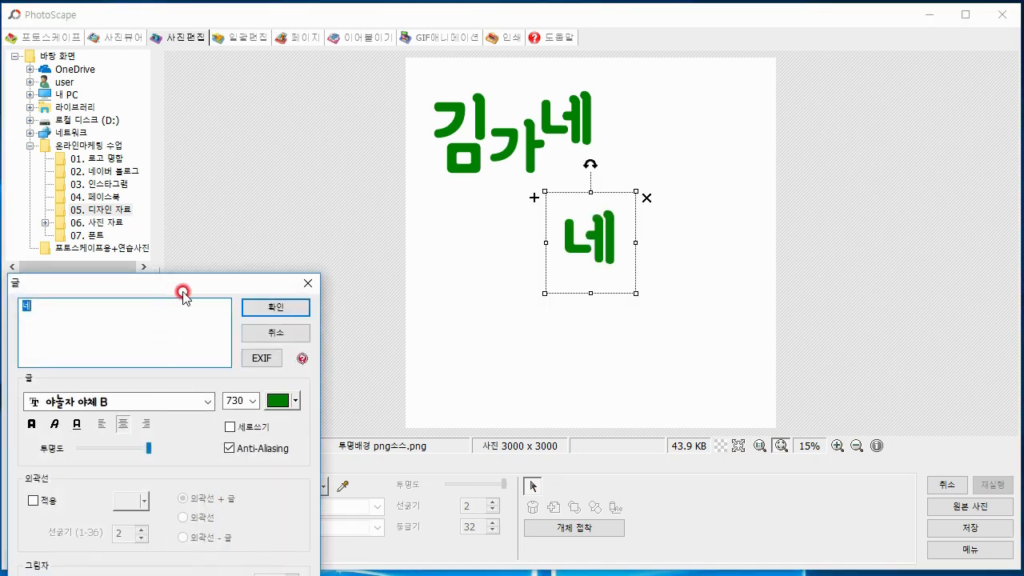
pyautogui.moveTo(189, 282); pyautogui.dragTo(295, 56)
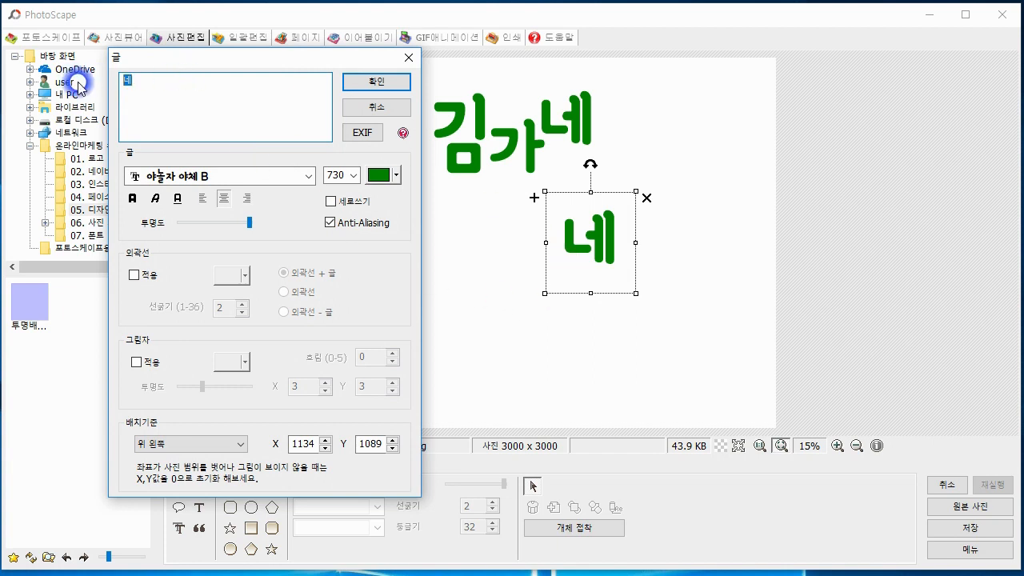
pyautogui.write('농')
pyautogui.click(120, 94)
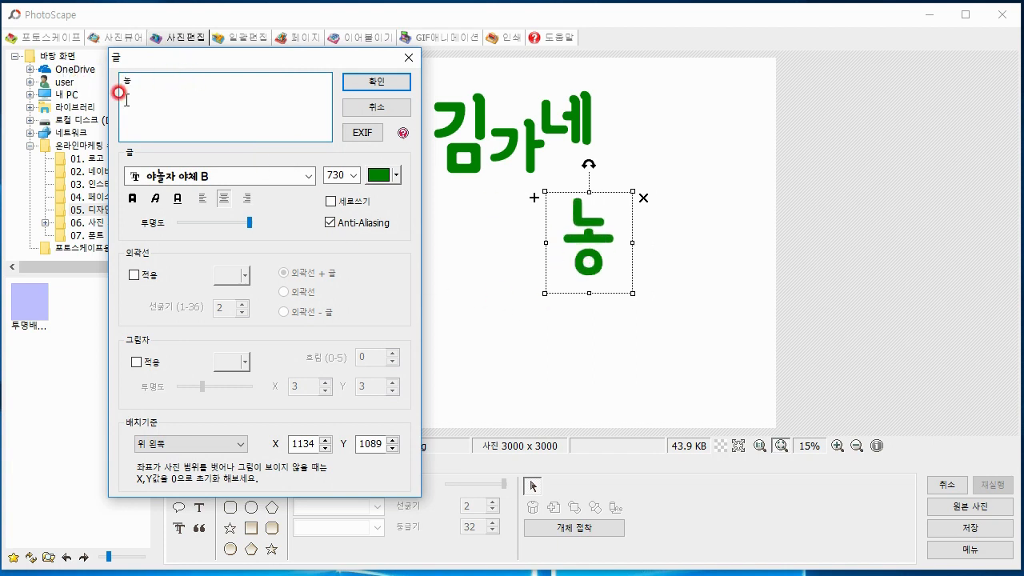
pyautogui.click(395, 176)
pyautogui.click(465, 227)
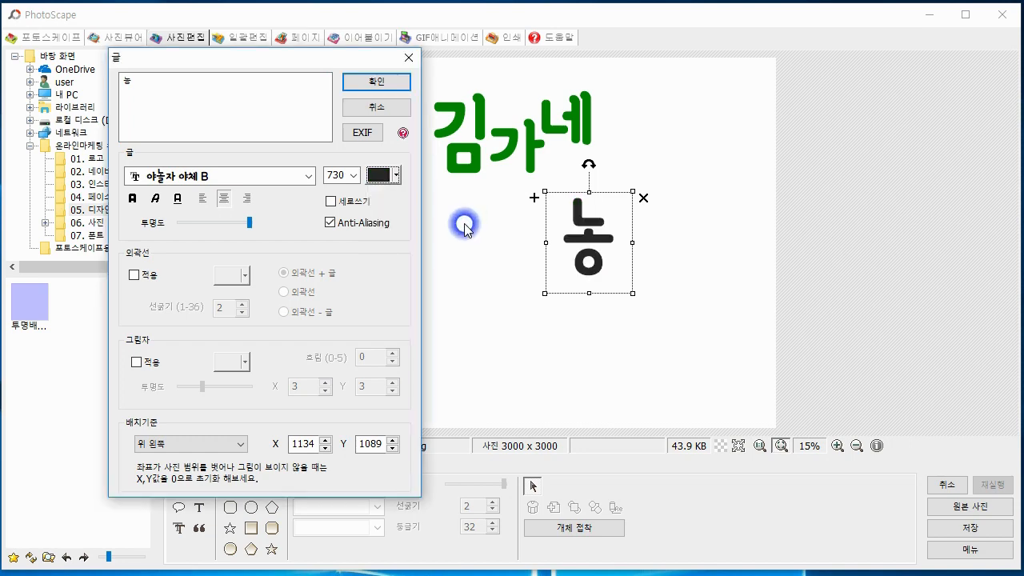
pyautogui.click(304, 286)
pyautogui.click(375, 82)
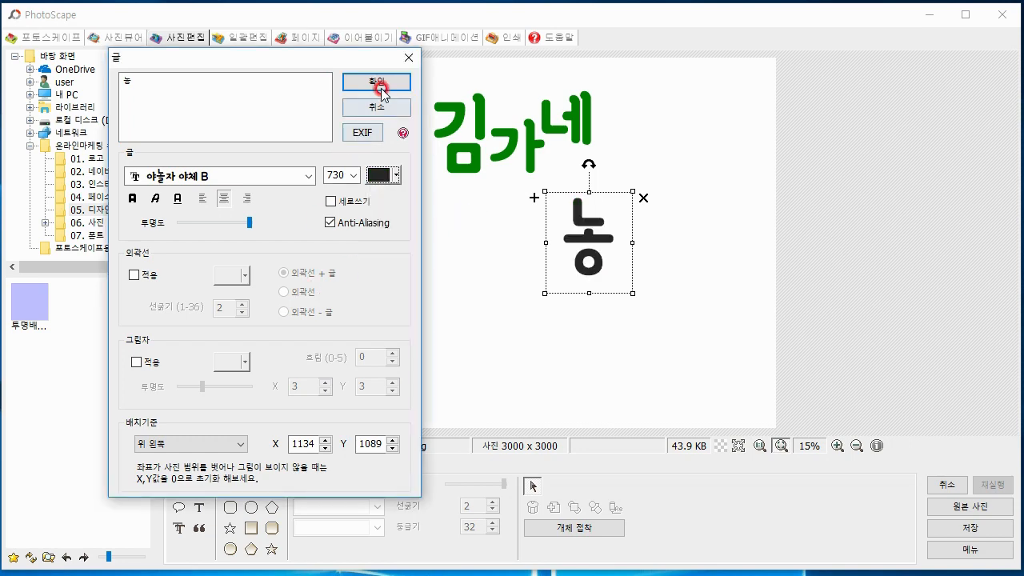
pyautogui.moveTo(588, 236); pyautogui.dragTo(628, 158)
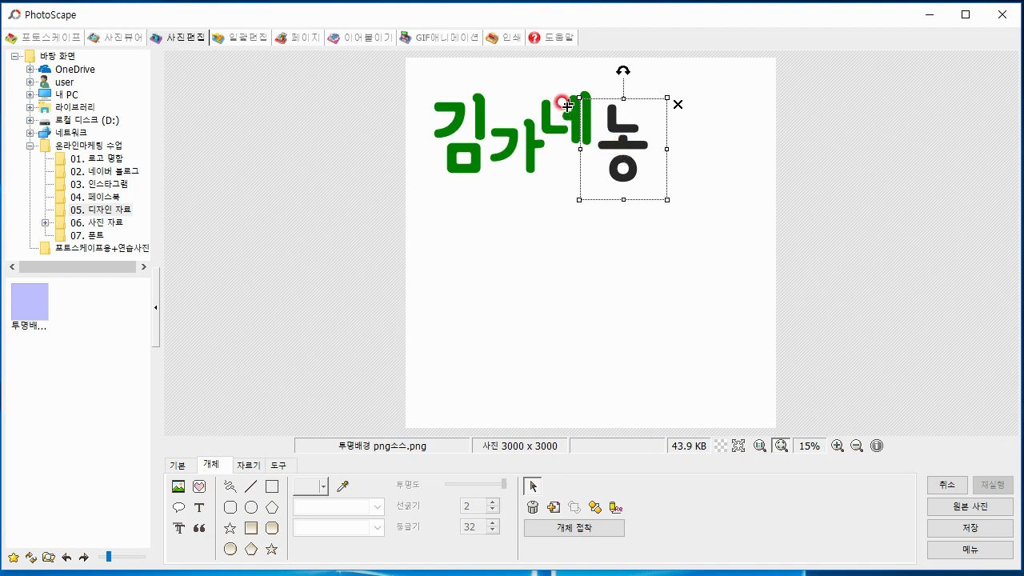
# Duplicate the near-black 농 letter, place the copy to its right slightly higher, and change its text to 장
pyautogui.moveTo(604, 159); pyautogui.dragTo(616, 170)
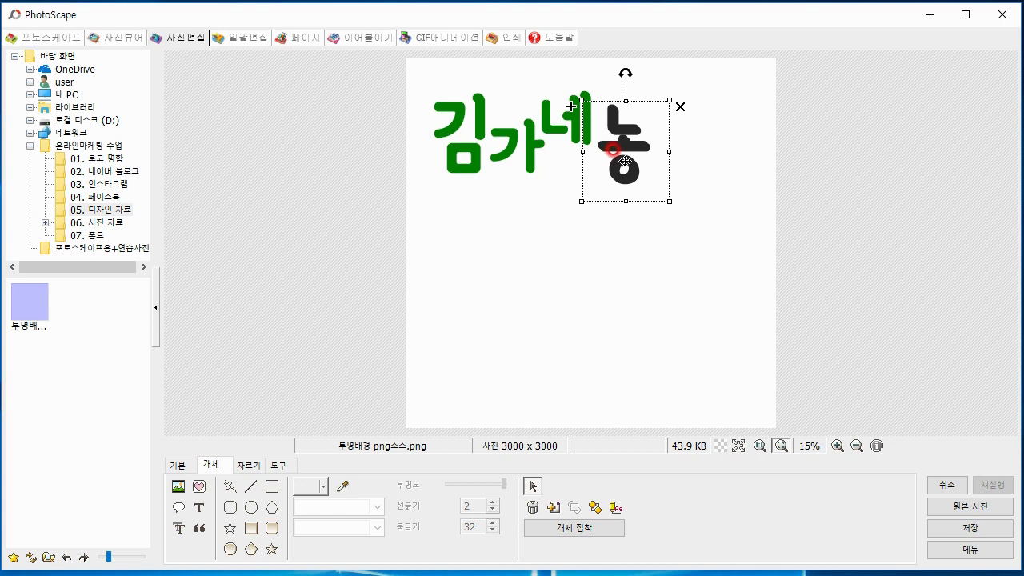
pyautogui.moveTo(626, 143); pyautogui.dragTo(675, 129)
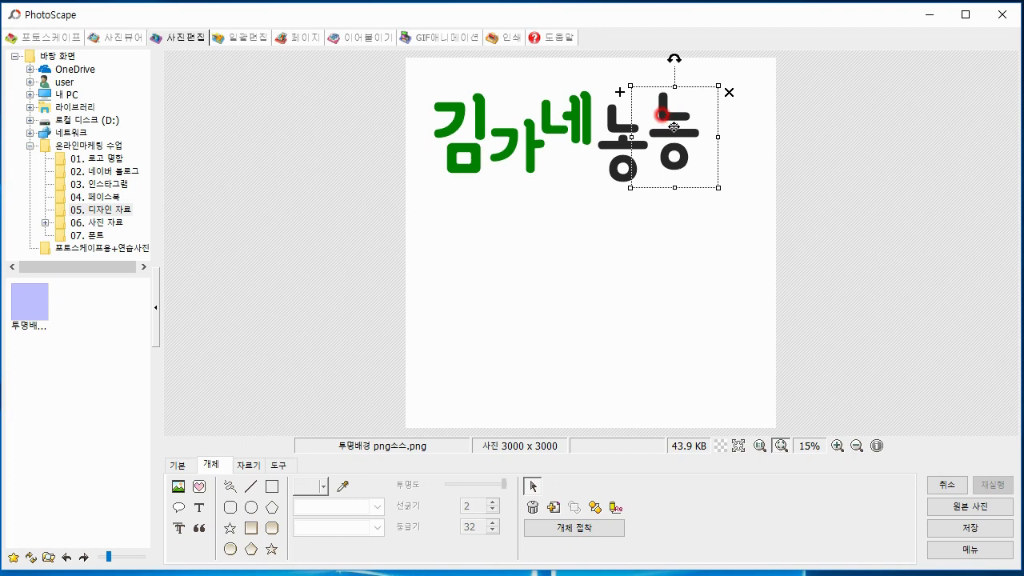
pyautogui.rightClick(673, 126)
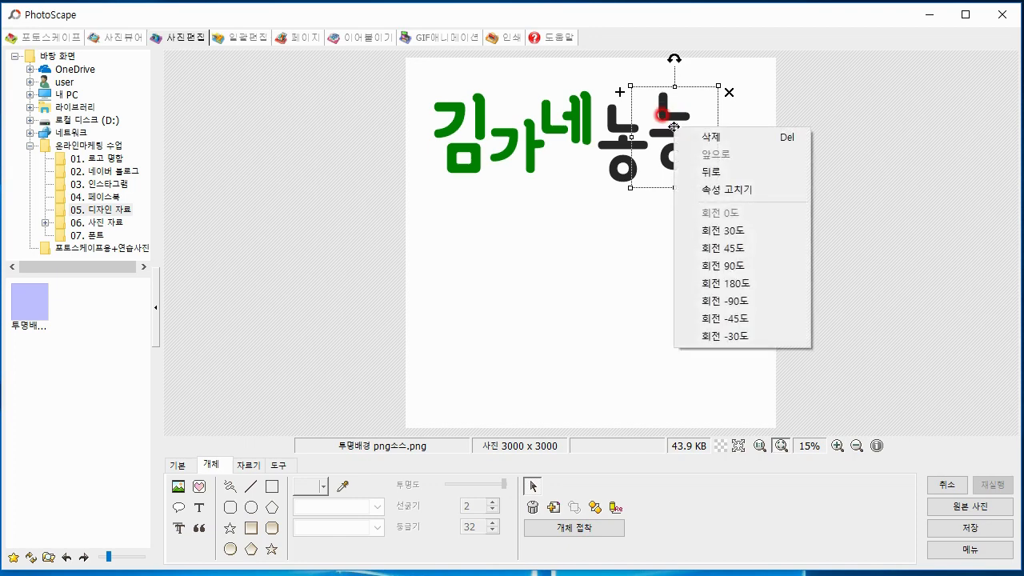
pyautogui.click(680, 189)
pyautogui.moveTo(229, 293); pyautogui.dragTo(341, 89)
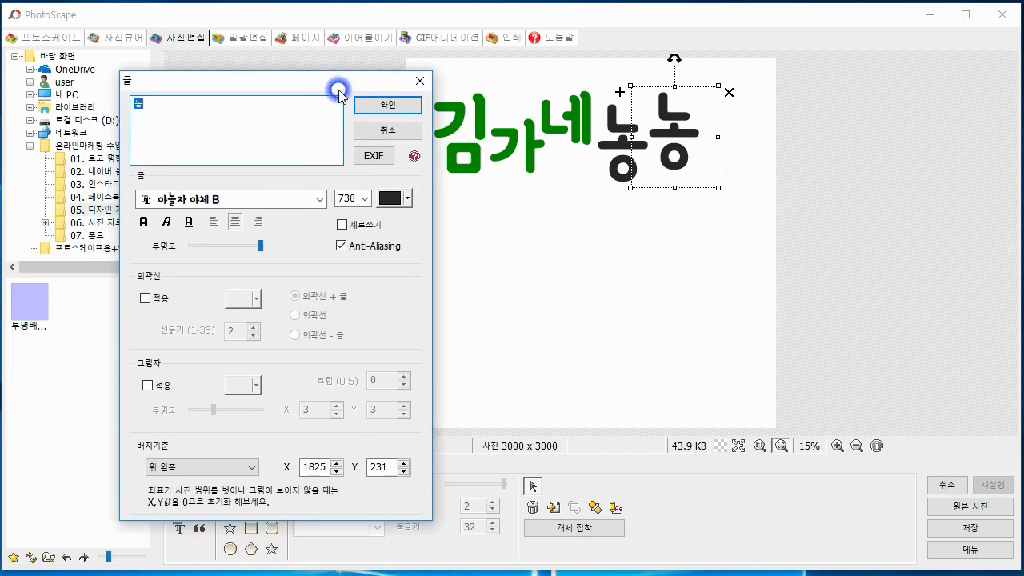
pyautogui.click(242, 118)
pyautogui.write('장')
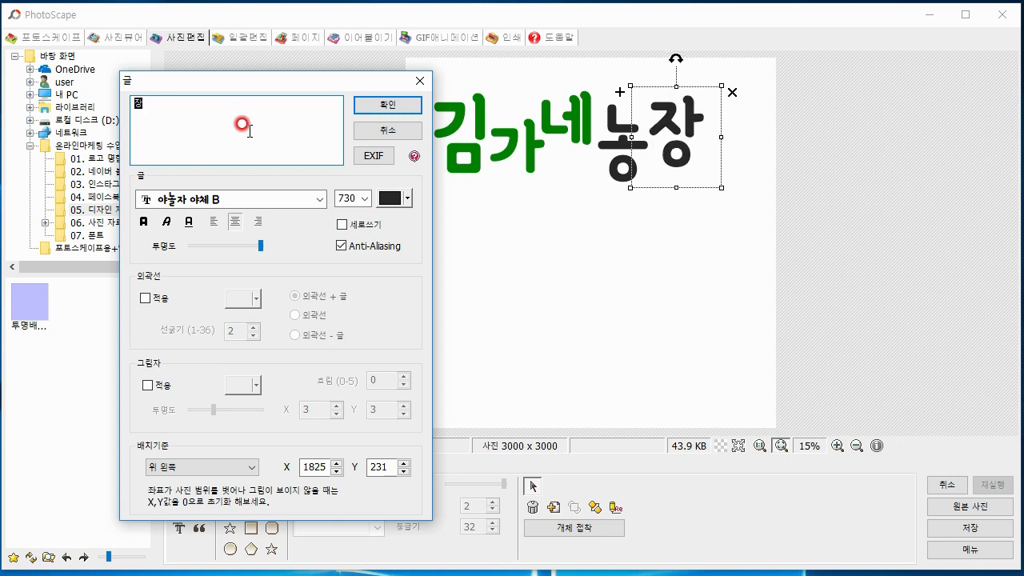
pyautogui.click(389, 106)
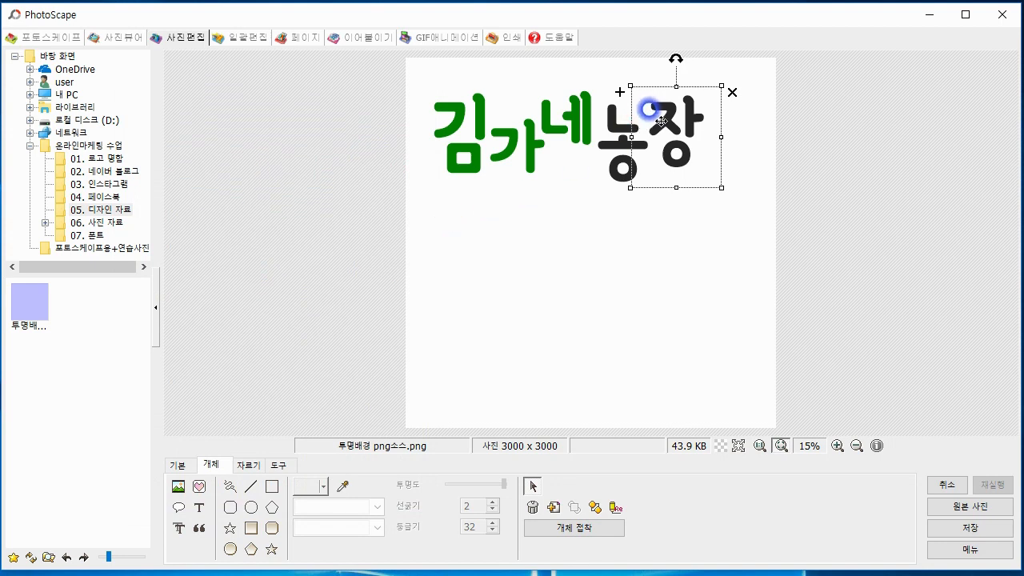
# Nudge the 장 and 농 letters slightly left to tighten the spacing of the logo letters
pyautogui.moveTo(652, 104); pyautogui.dragTo(648, 105)
pyautogui.click(654, 226)
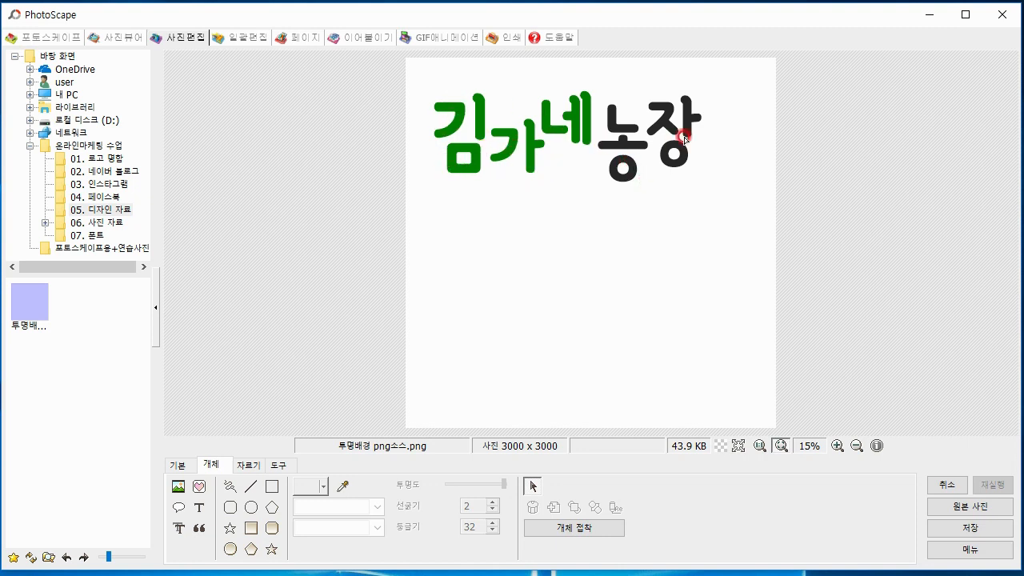
pyautogui.moveTo(677, 134); pyautogui.dragTo(675, 134)
pyautogui.click(621, 145)
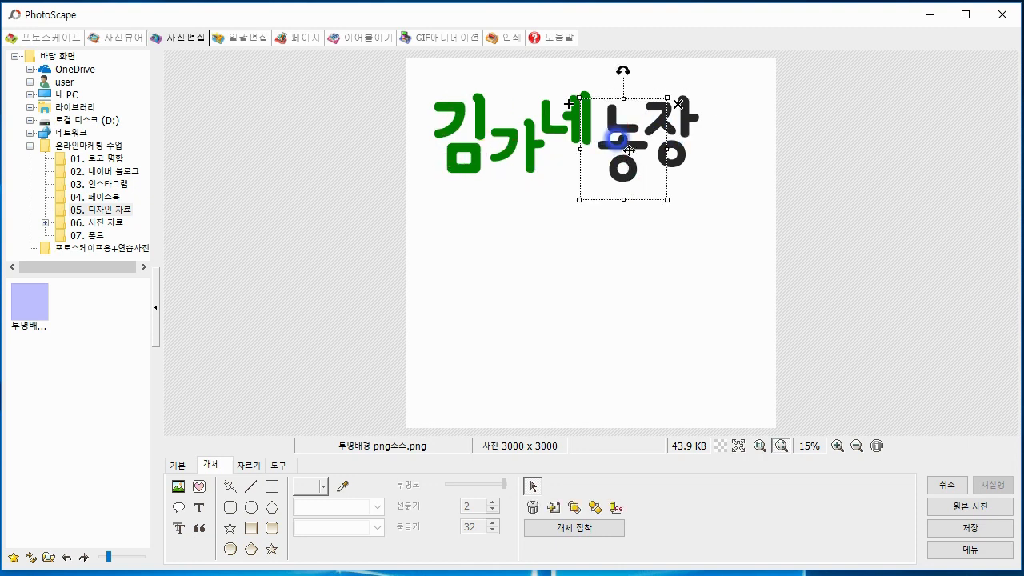
pyautogui.moveTo(618, 160); pyautogui.dragTo(609, 160)
pyautogui.click(627, 244)
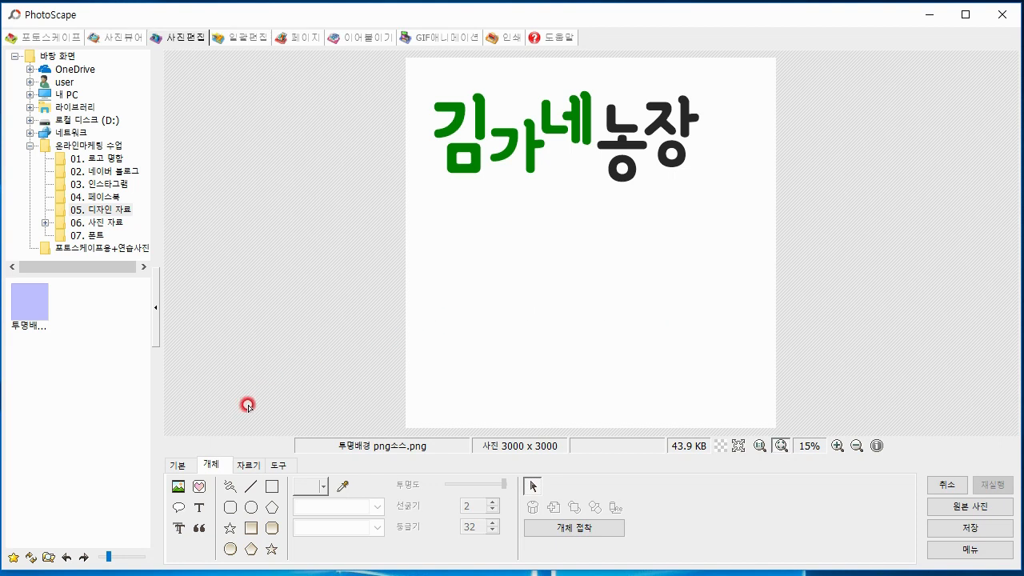
# Mark a free crop area of about 2365 by 1049 pixels around the 김가네농장 logo
pyautogui.click(256, 468)
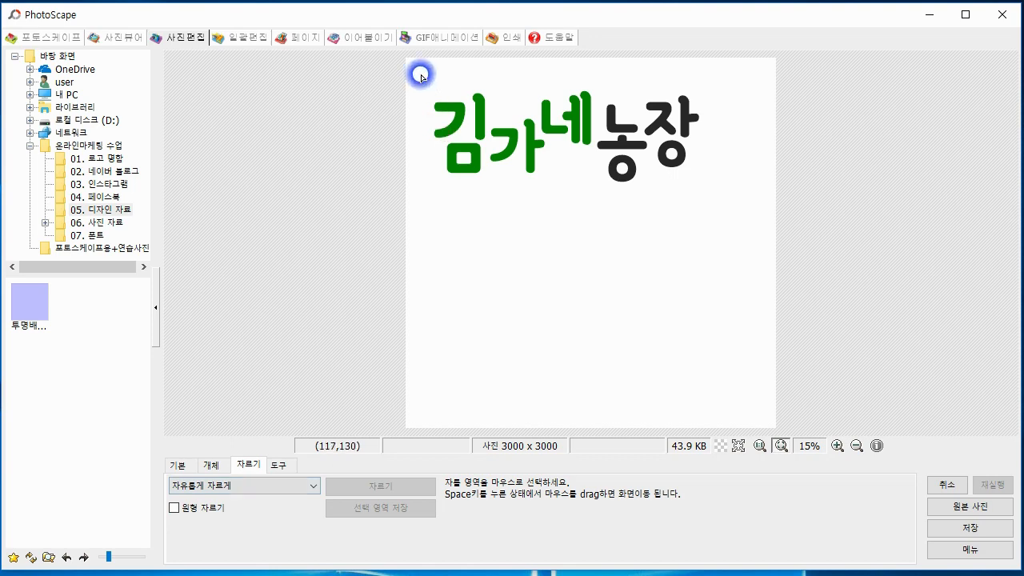
pyautogui.moveTo(419, 73); pyautogui.dragTo(520, 147)
pyautogui.moveTo(620, 184); pyautogui.dragTo(712, 205)
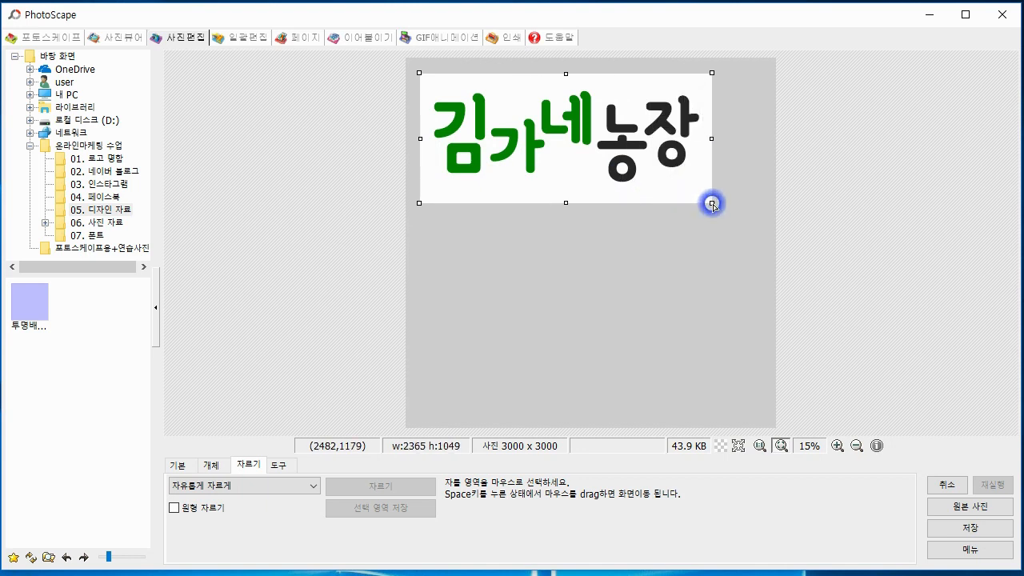
pyautogui.moveTo(712, 204); pyautogui.dragTo(713, 206)
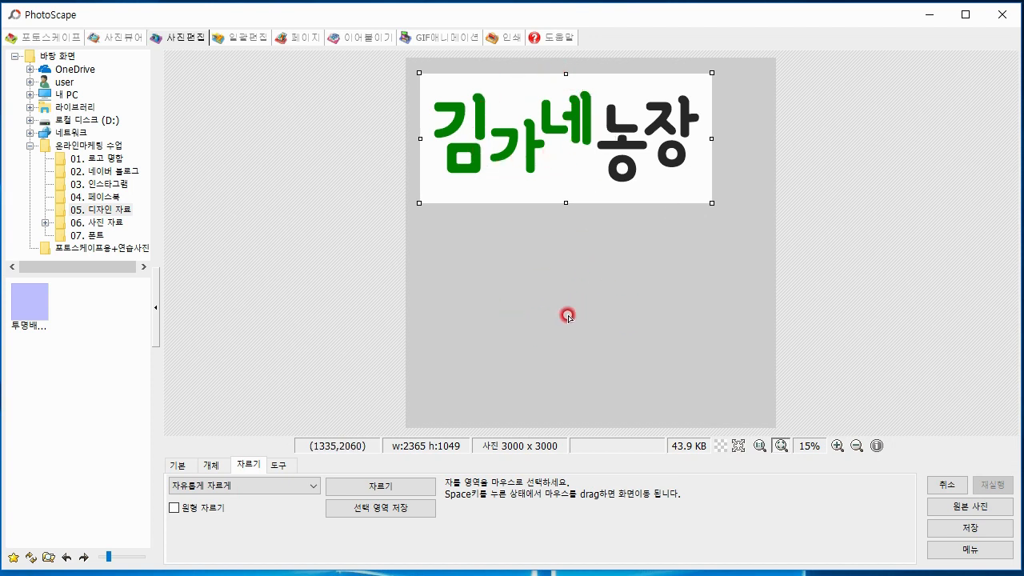
# Crop the image to the marked logo area and choose the 01. 로고 명함 folder for saving it under another name
pyautogui.click(397, 486)
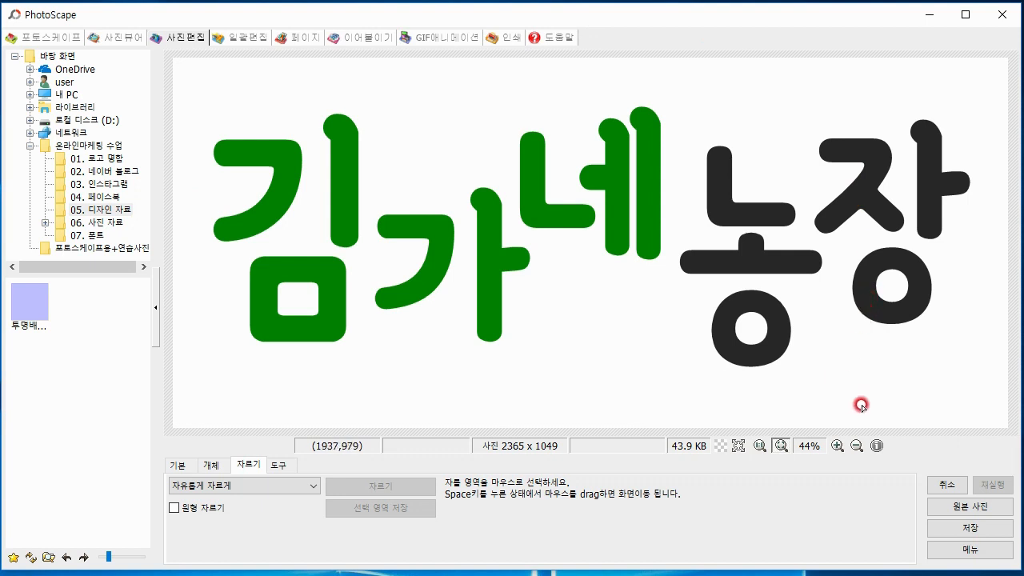
pyautogui.click(949, 528)
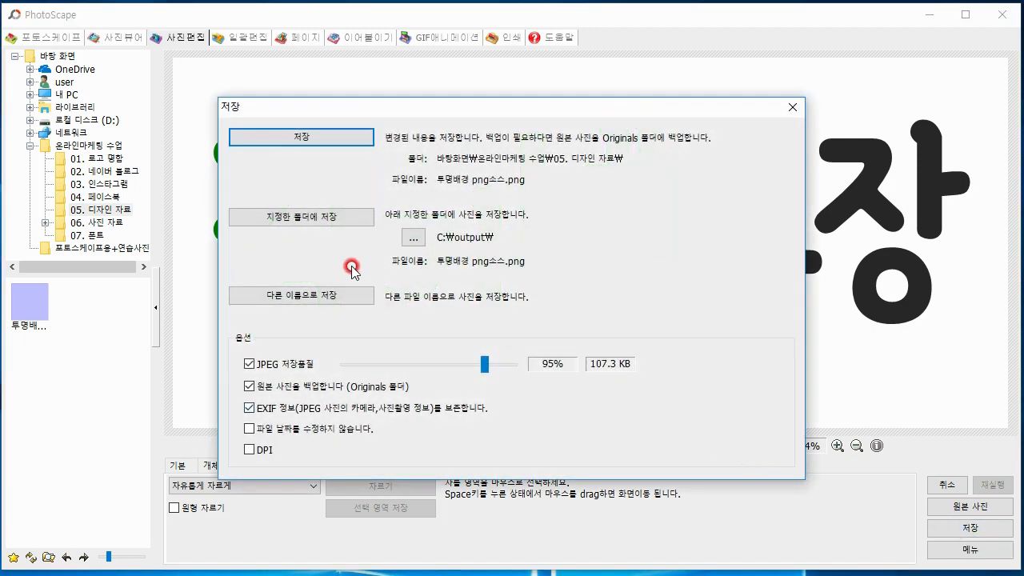
pyautogui.click(331, 296)
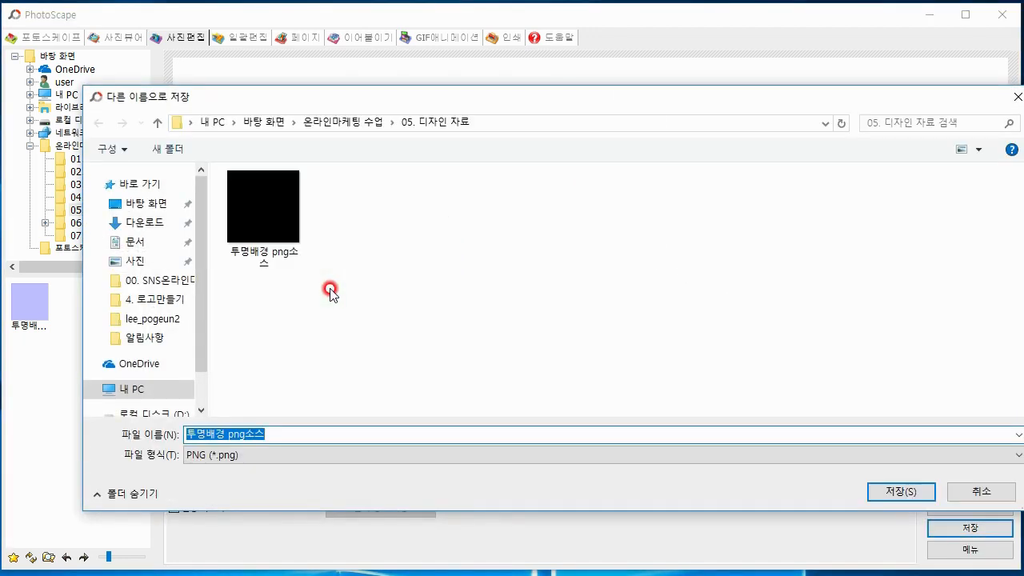
pyautogui.moveTo(352, 101); pyautogui.dragTo(337, 75)
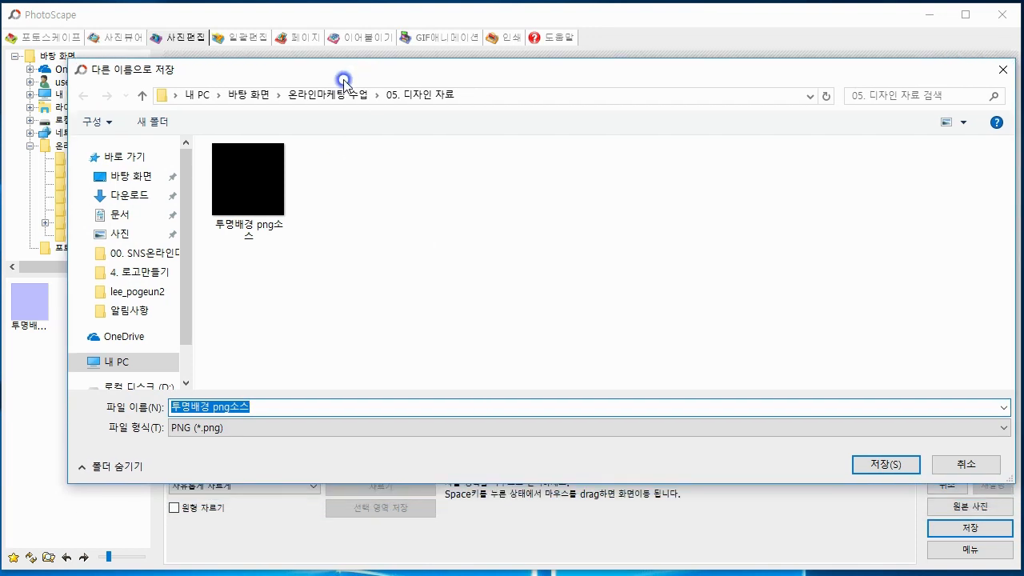
pyautogui.click(324, 97)
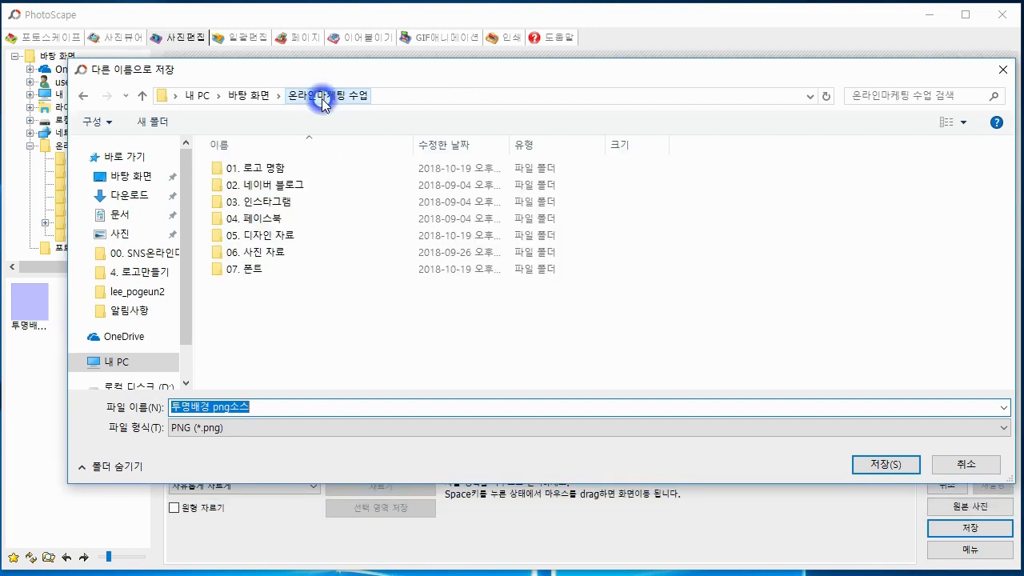
pyautogui.doubleClick(271, 170)
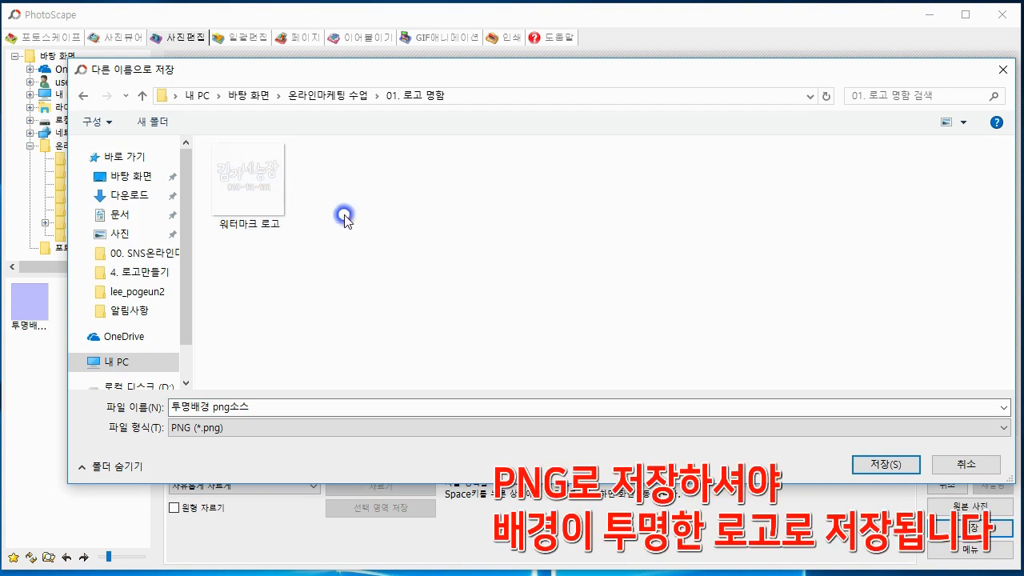
# Save the cropped logo in PNG format under the file name 로고완성
pyautogui.click(214, 428)
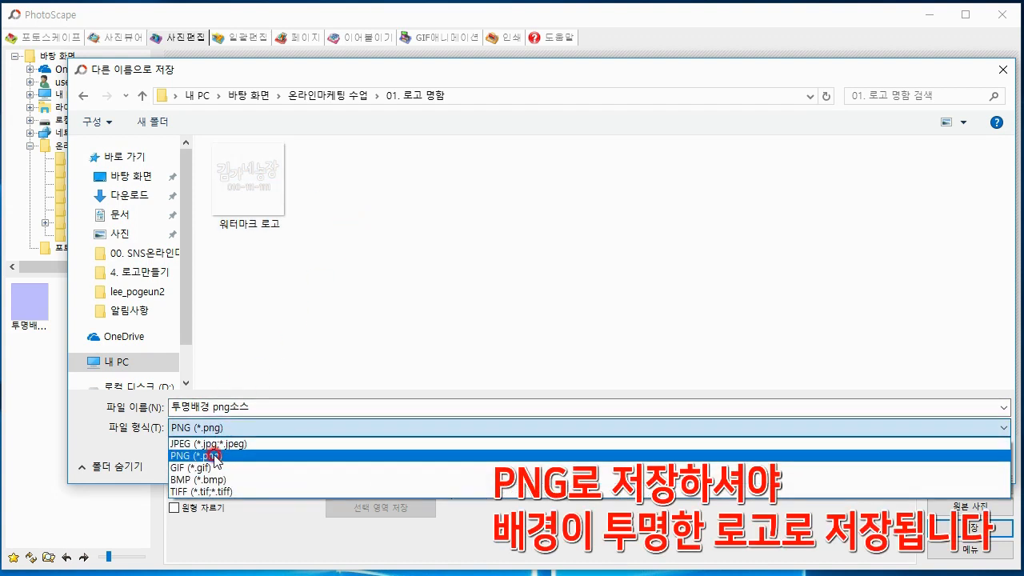
pyautogui.click(213, 445)
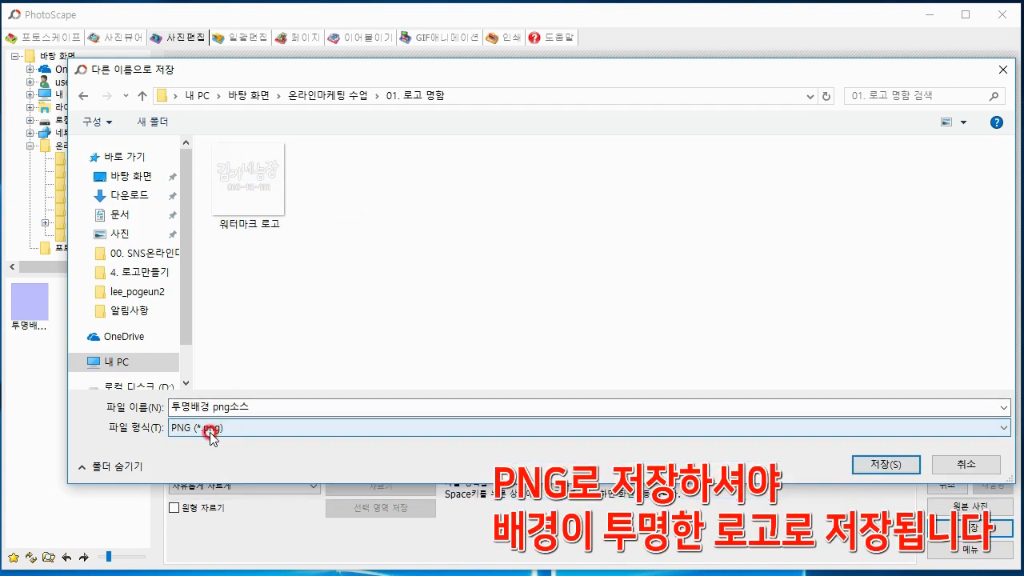
pyautogui.click(245, 405)
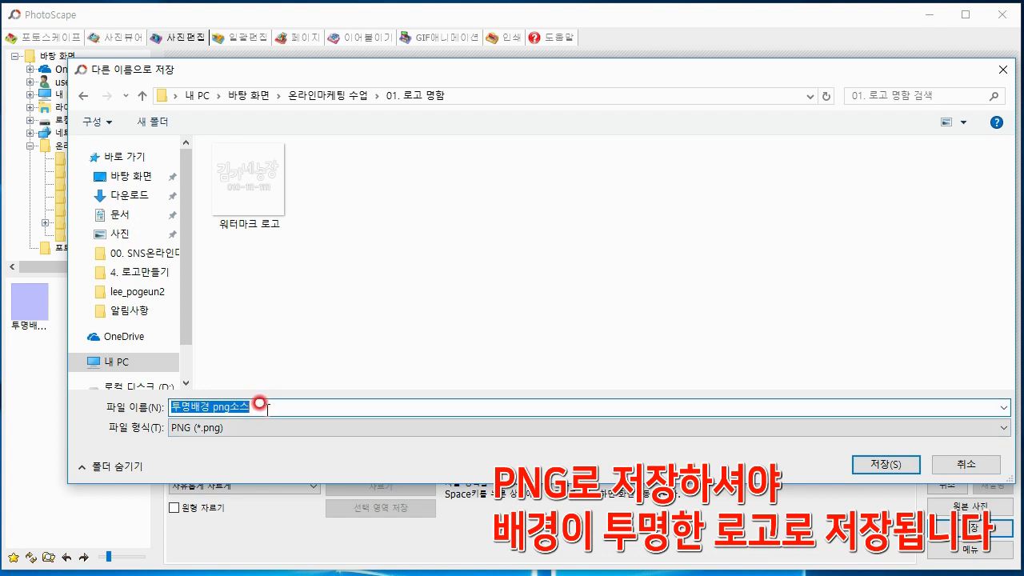
pyautogui.press('BackSpace')
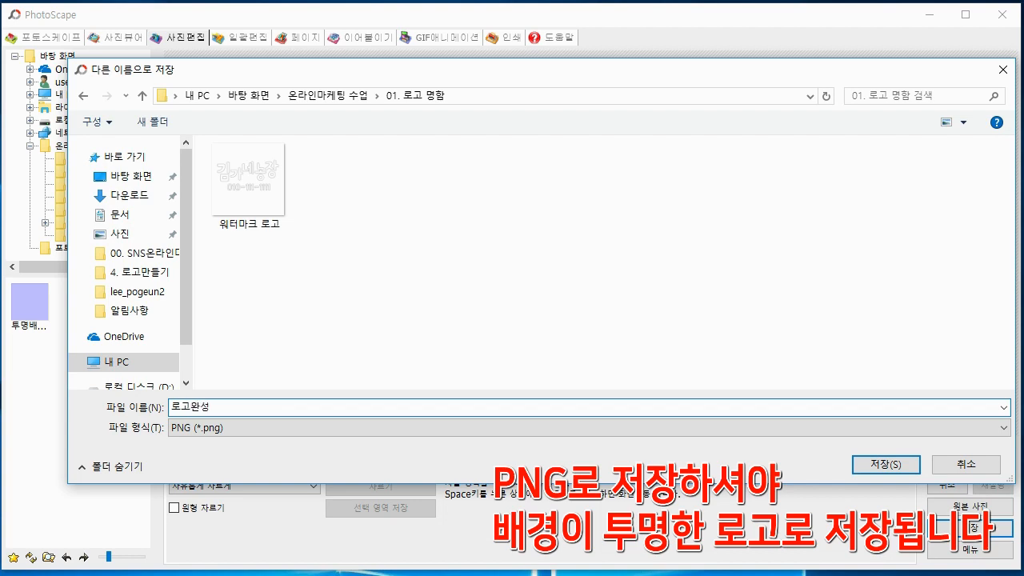
pyautogui.write('로고완성')
pyautogui.click(852, 464)
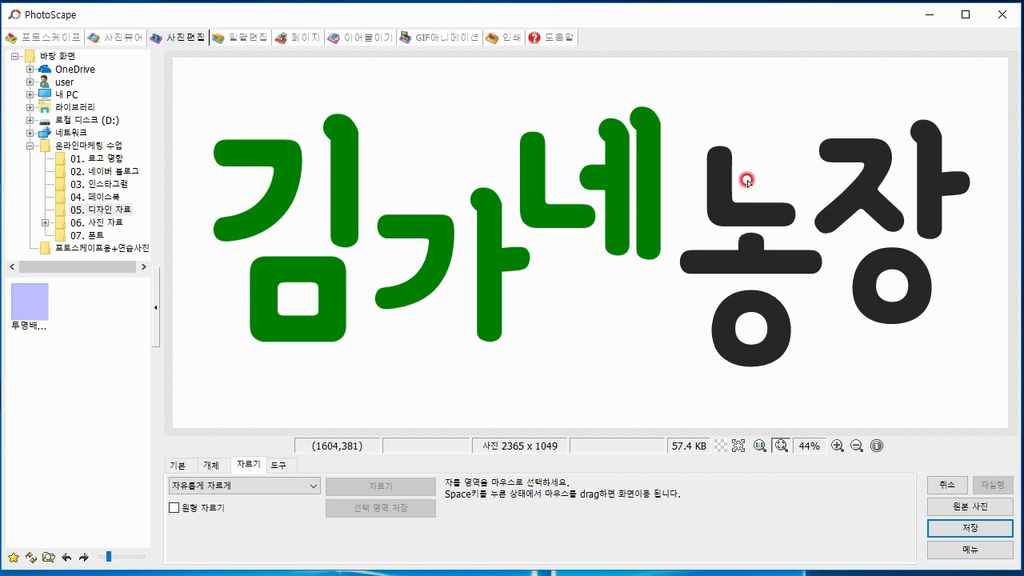
# Switch to File Explorer and check the saved 로고완성 file in the 01. 로고 명함 folder of 온라인마케팅 수업
pyautogui.click(926, 14)
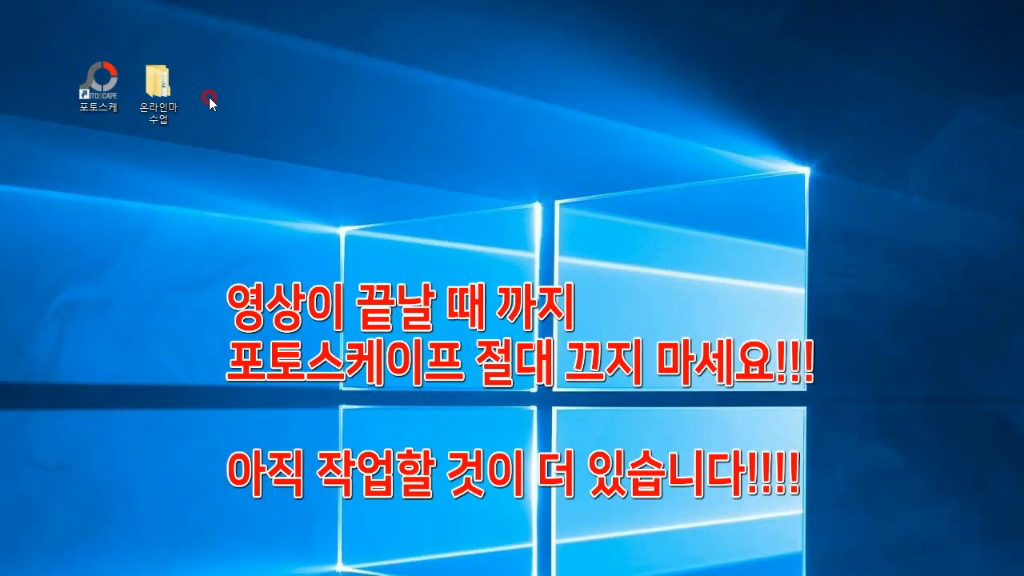
pyautogui.click(210, 128)
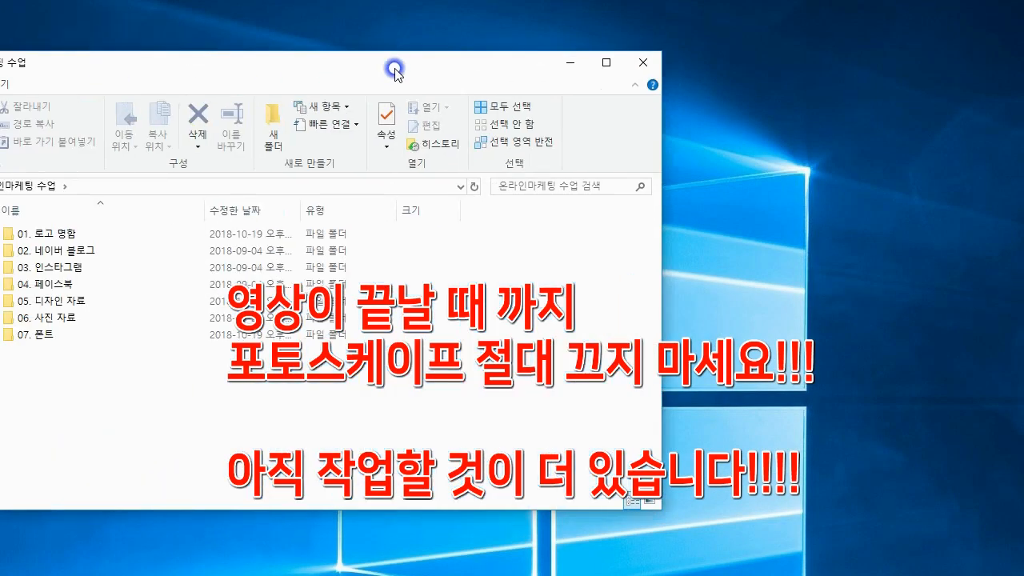
pyautogui.doubleClick(293, 206)
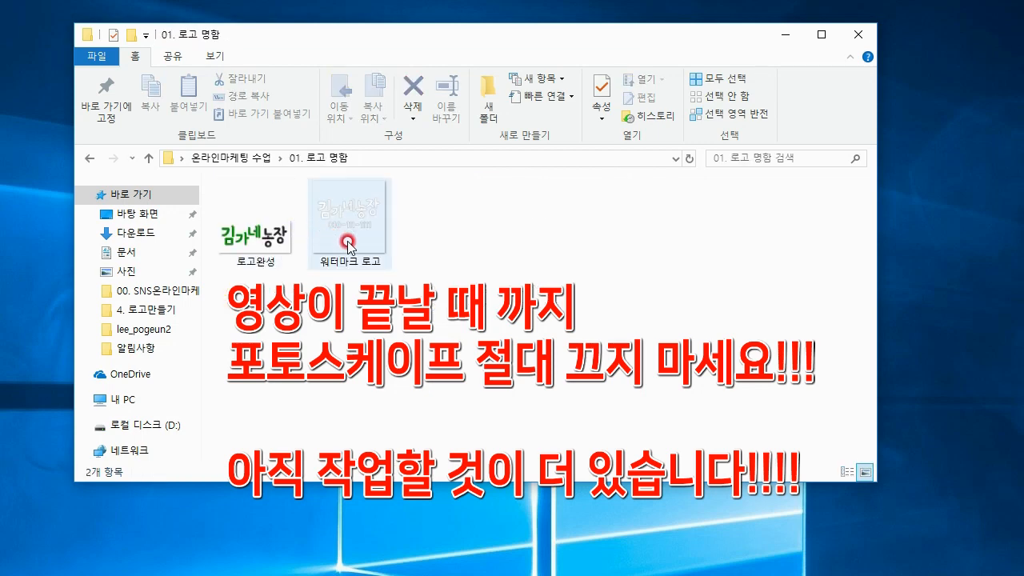
pyautogui.click(272, 250)
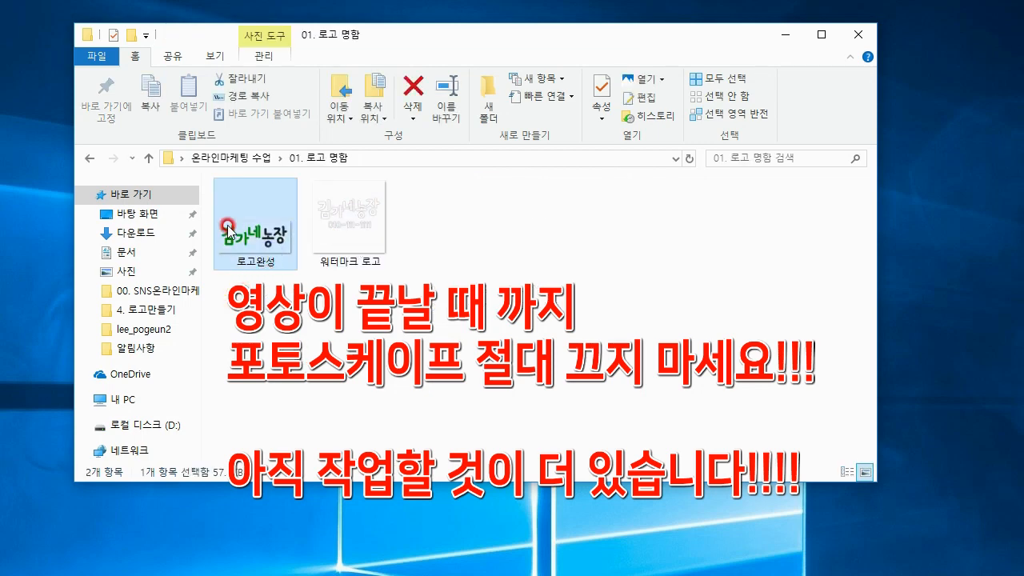
pyautogui.click(789, 36)
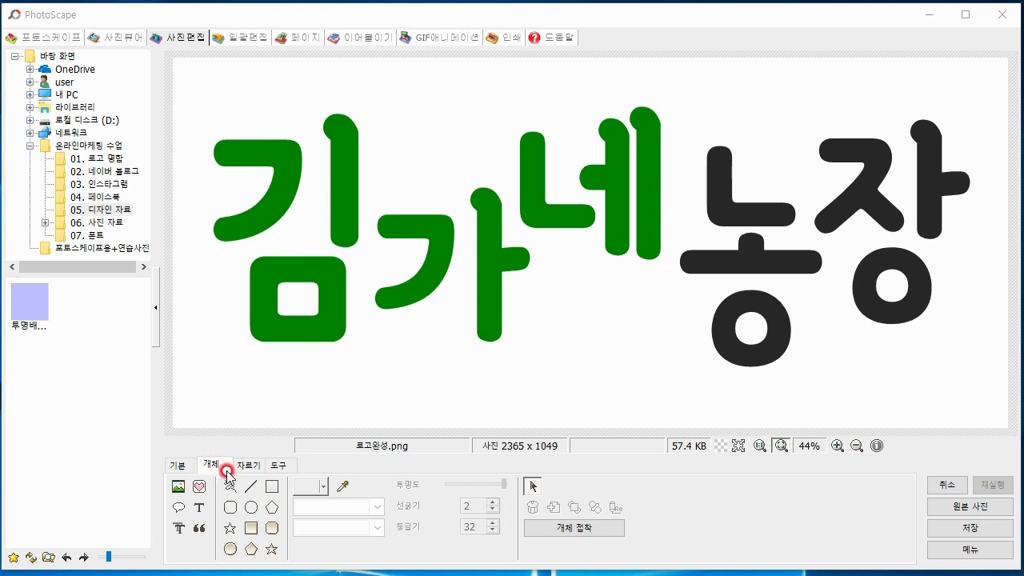
# Insert the leaf picture iconmonstr-leaf-1-240 from the 05. 디자인 자료 folder into the logo at opacity 255
pyautogui.click(178, 486)
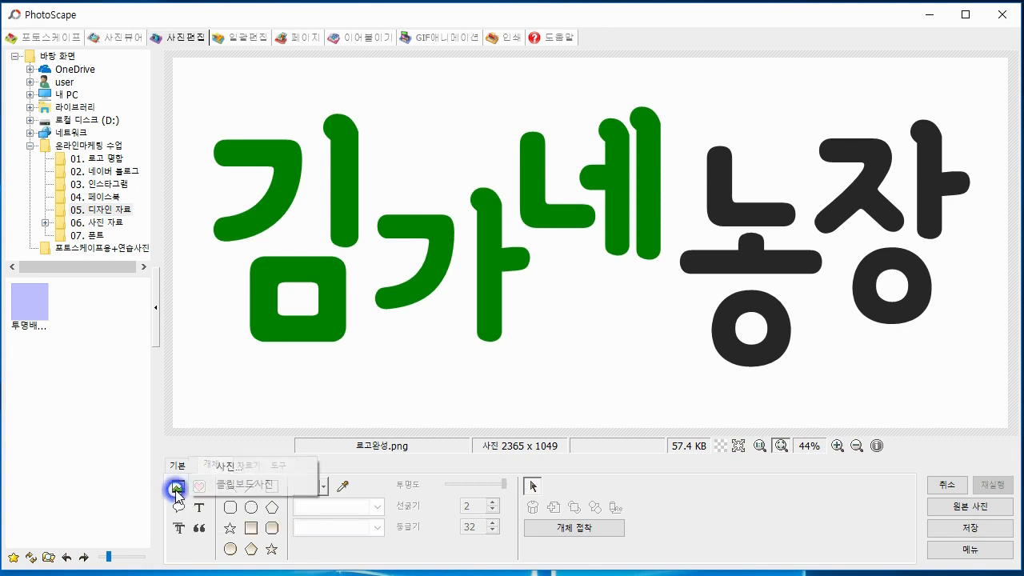
pyautogui.click(229, 464)
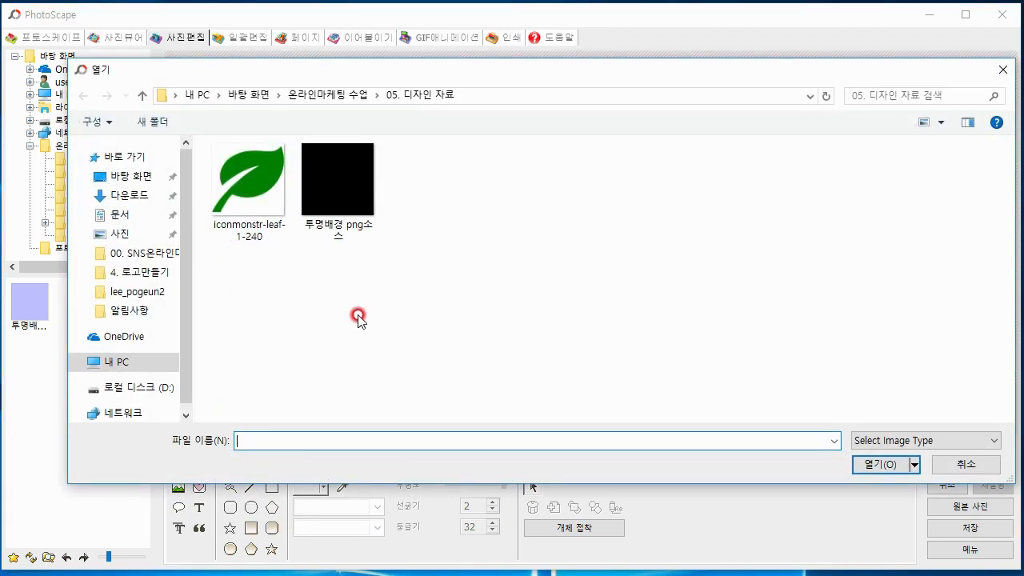
pyautogui.click(331, 95)
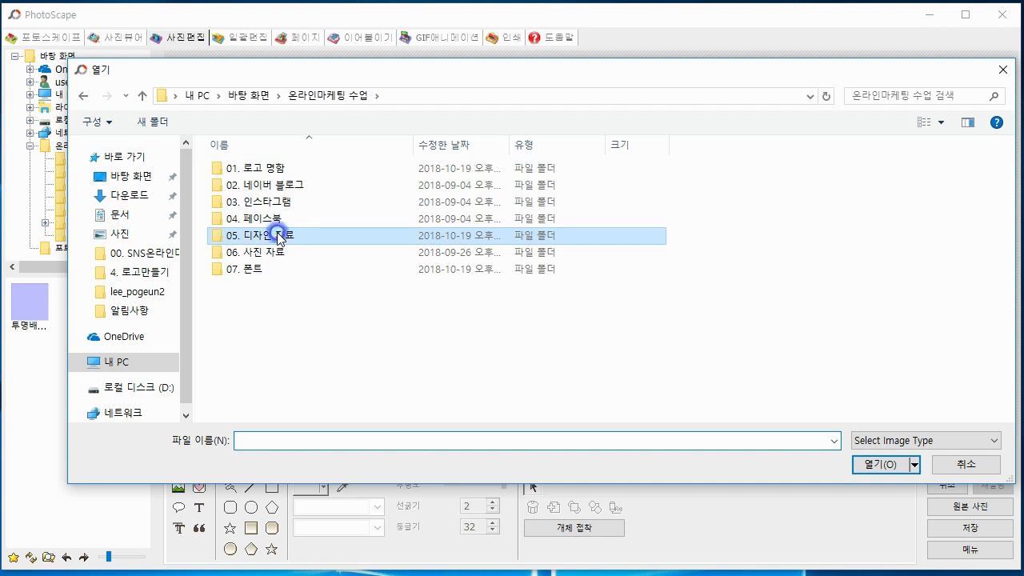
pyautogui.doubleClick(279, 235)
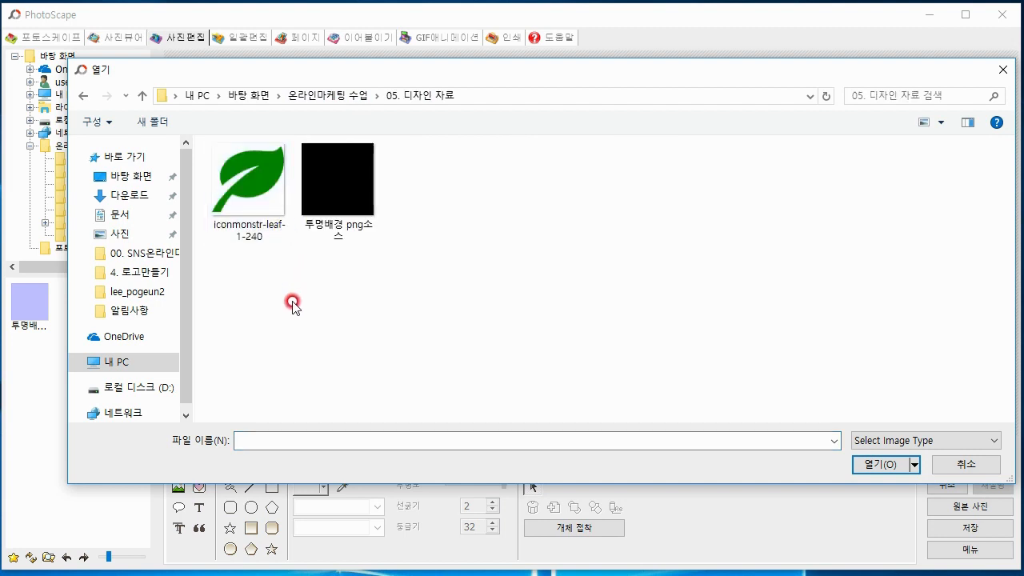
pyautogui.click(267, 224)
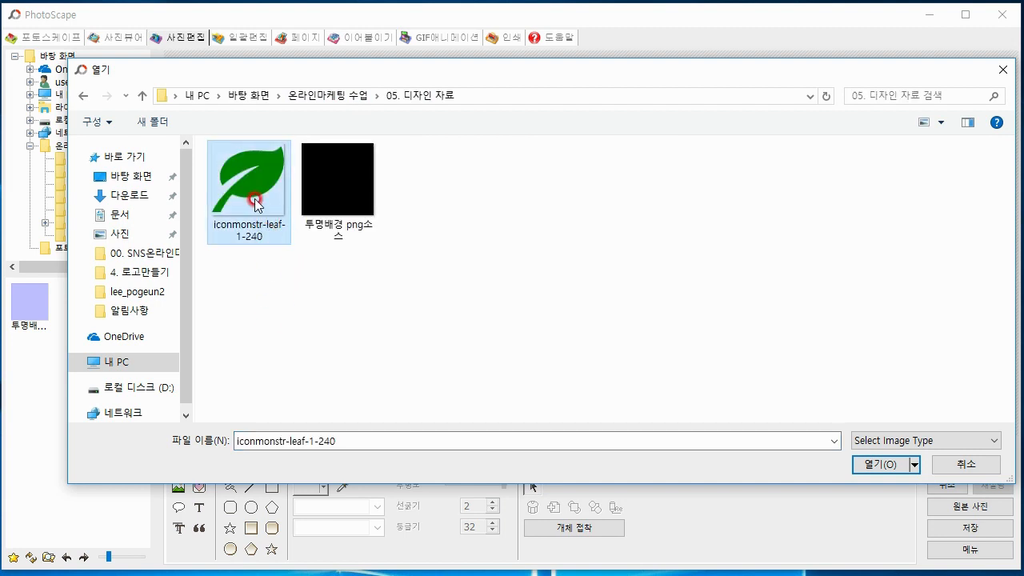
pyautogui.doubleClick(254, 204)
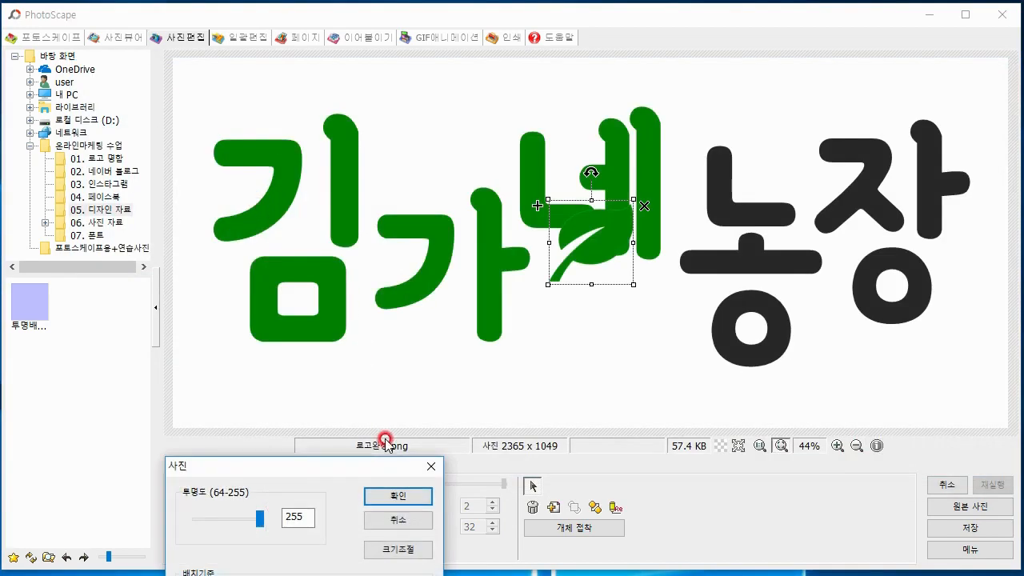
pyautogui.moveTo(354, 469); pyautogui.dragTo(336, 173)
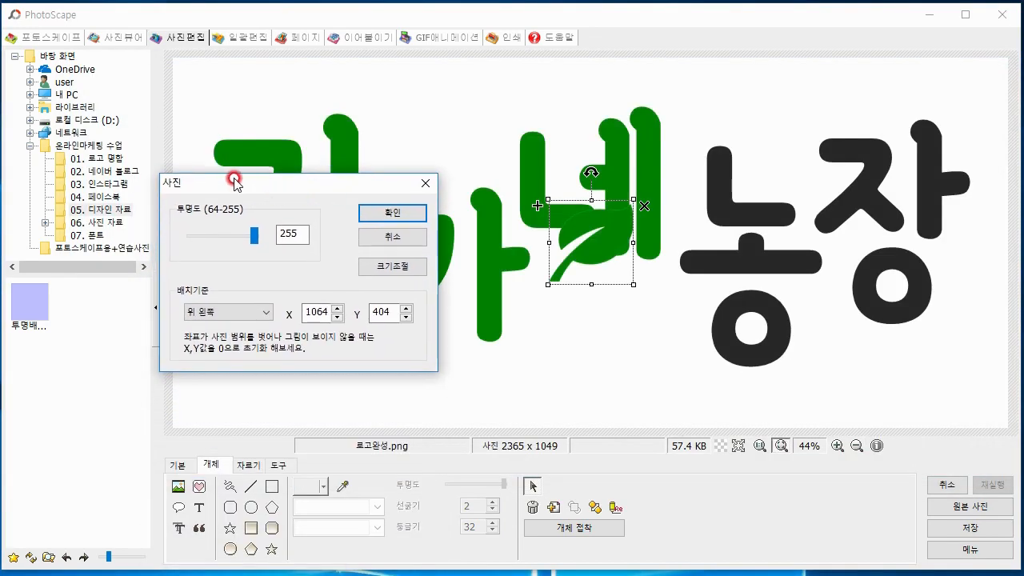
pyautogui.click(392, 213)
# Move the leaf above the 가 letter, between 김 and 네, and enlarge it to about one and a half times its size
pyautogui.moveTo(567, 210); pyautogui.dragTo(537, 215)
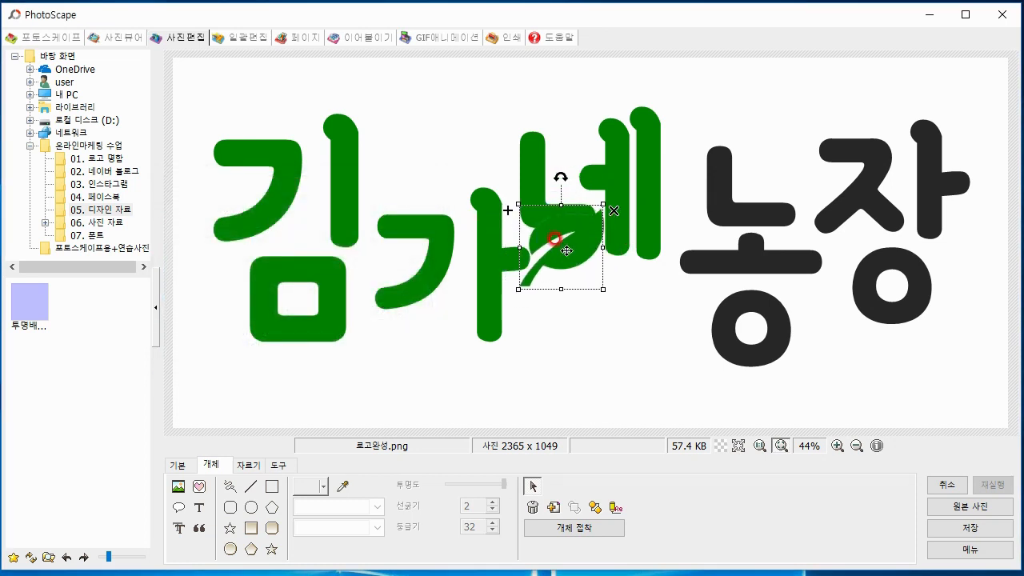
pyautogui.moveTo(567, 251); pyautogui.dragTo(430, 160)
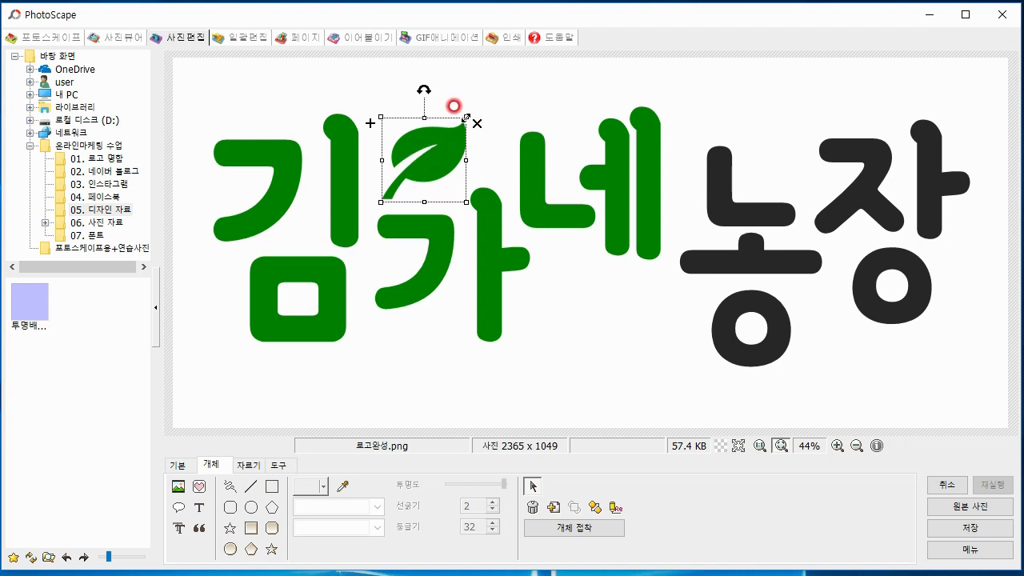
pyautogui.moveTo(466, 118); pyautogui.dragTo(506, 77)
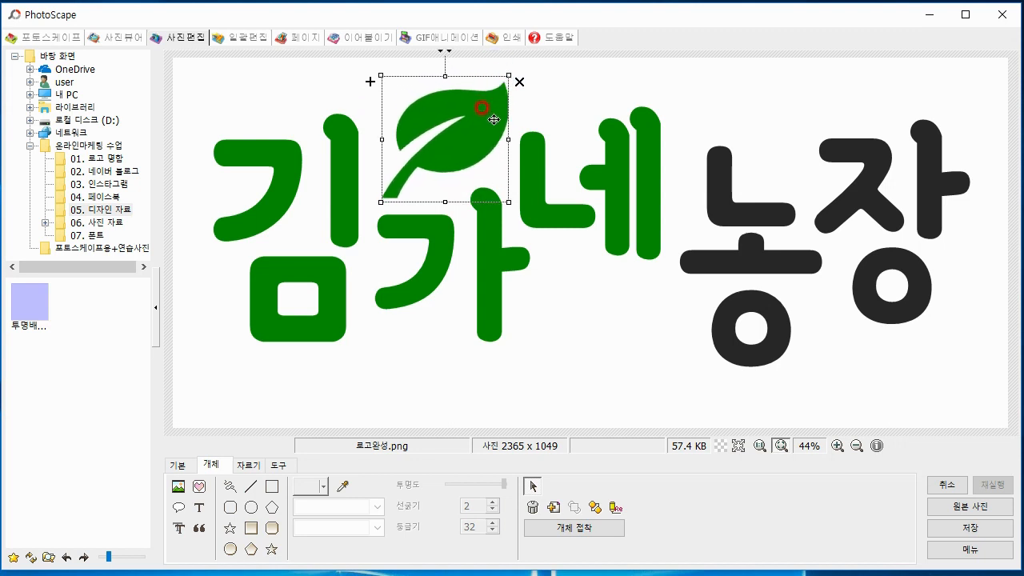
pyautogui.click(600, 367)
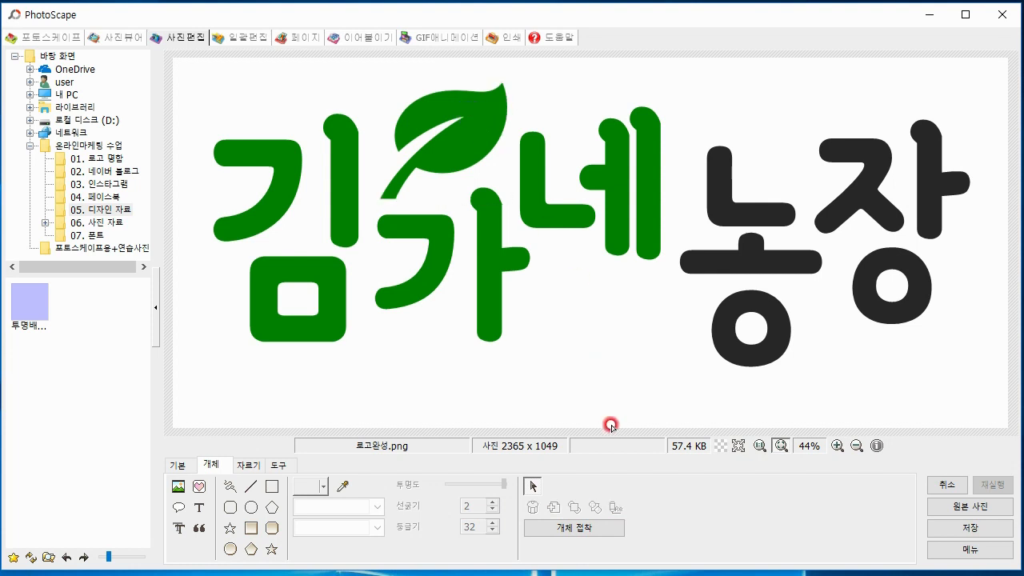
# Enlarge the leaf slightly more, nudge it a little to the left above 가, and deselect all objects
pyautogui.click(460, 146)
pyautogui.moveTo(507, 76)
pyautogui.mouseDown()
pyautogui.moveTo(522, 64)
pyautogui.moveTo(514, 69)
pyautogui.mouseUp()
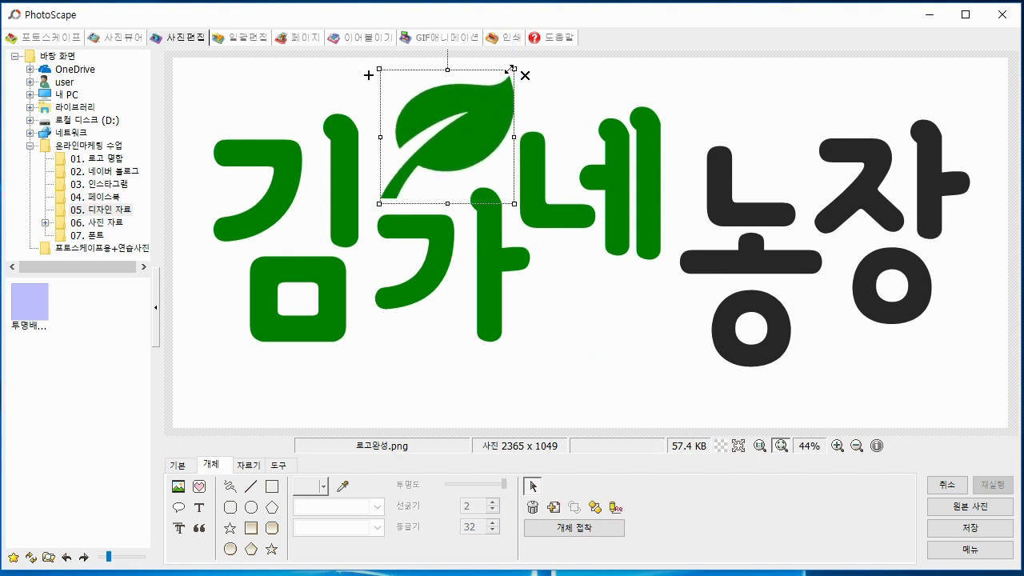
pyautogui.moveTo(473, 99); pyautogui.dragTo(468, 98)
pyautogui.click(575, 275)
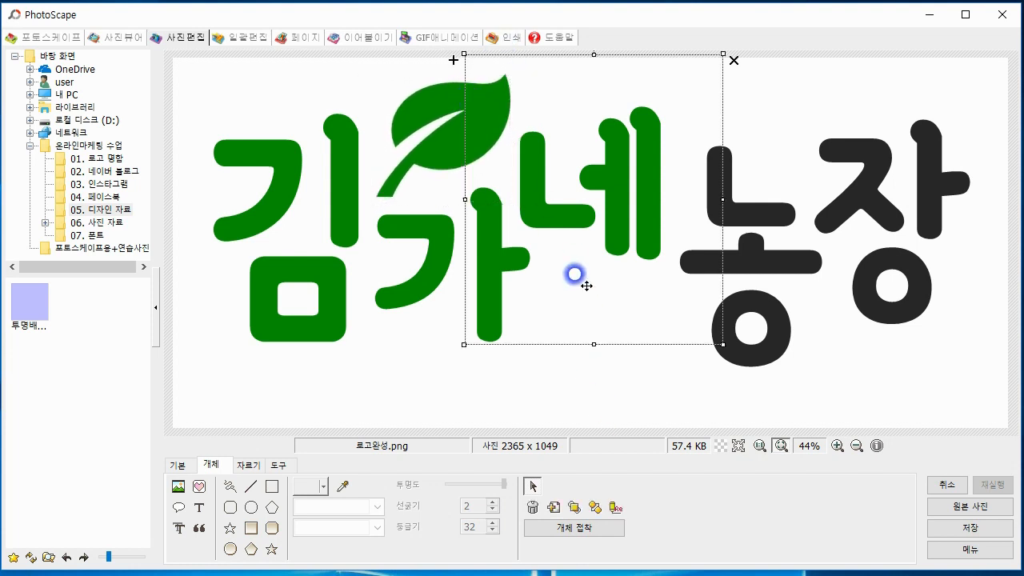
pyautogui.click(512, 392)
pyautogui.click(633, 386)
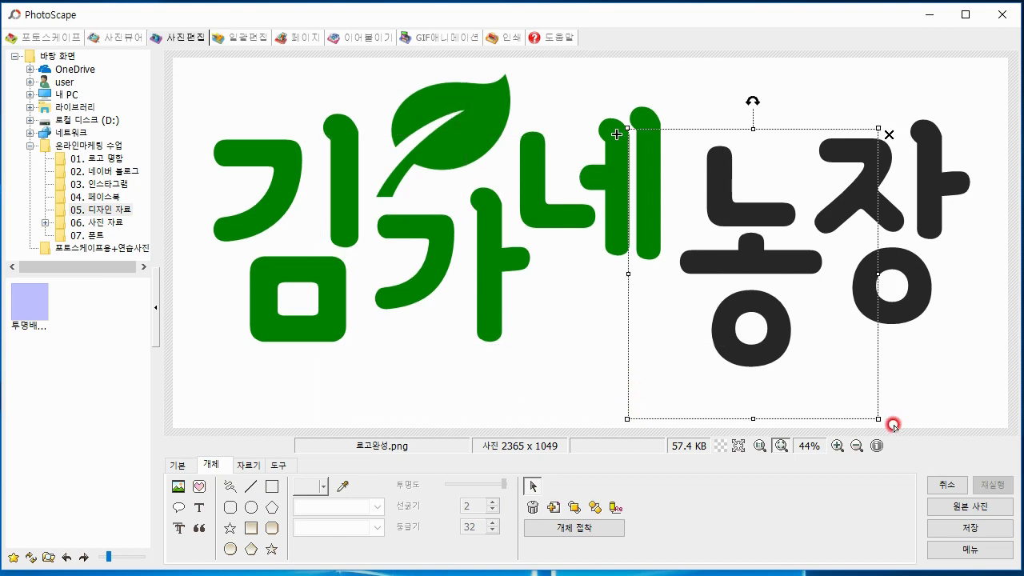
pyautogui.click(945, 436)
# Save the logo with the leaf as a separate PNG named 로고완성 이미지있는 in the 01. 로고 명함 folder
pyautogui.click(967, 529)
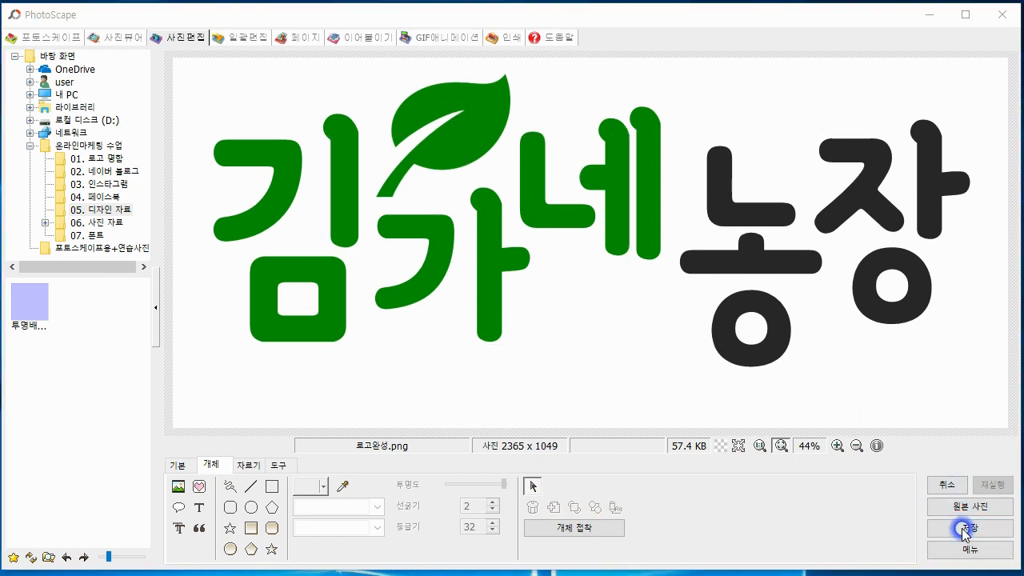
pyautogui.click(341, 296)
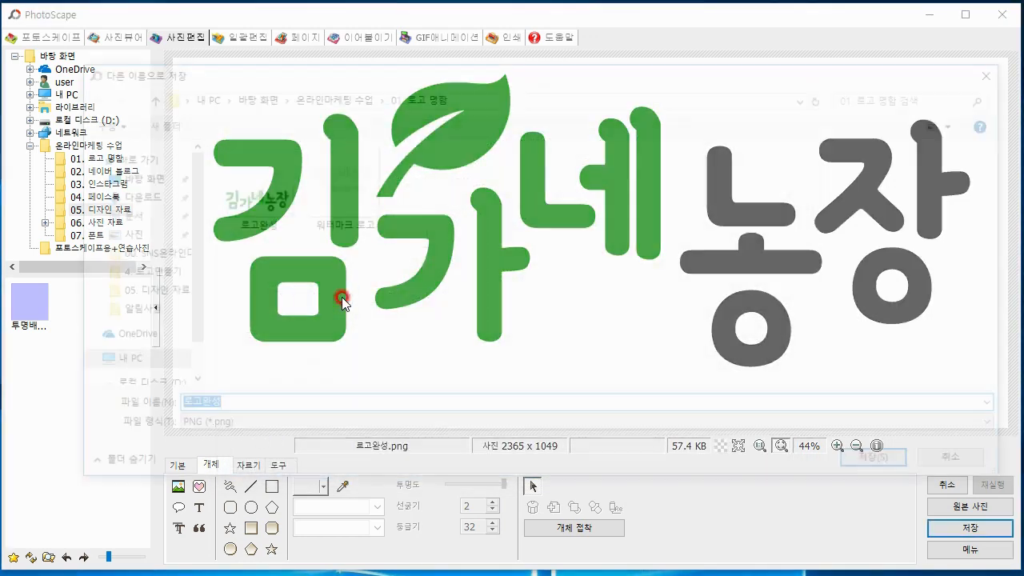
pyautogui.click(244, 408)
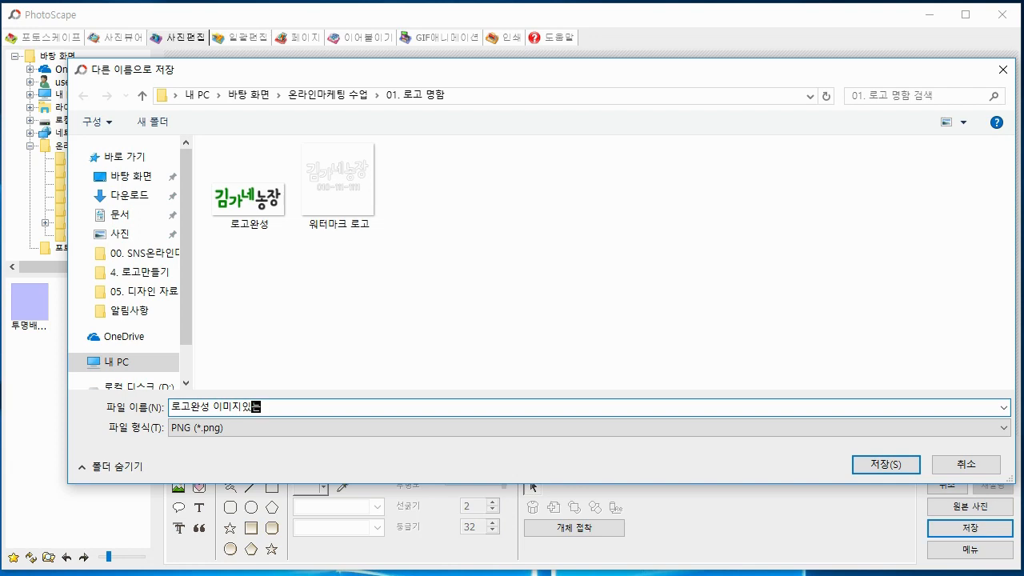
pyautogui.write('이미지있는')
pyautogui.click(857, 464)
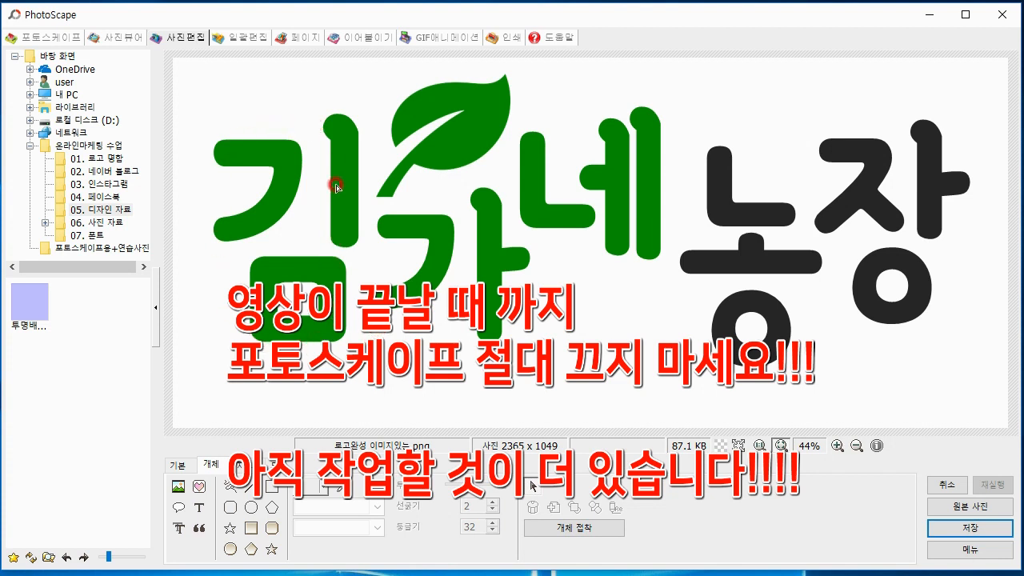
pyautogui.moveTo(325, 228); pyautogui.dragTo(338, 210)
pyautogui.click(270, 334)
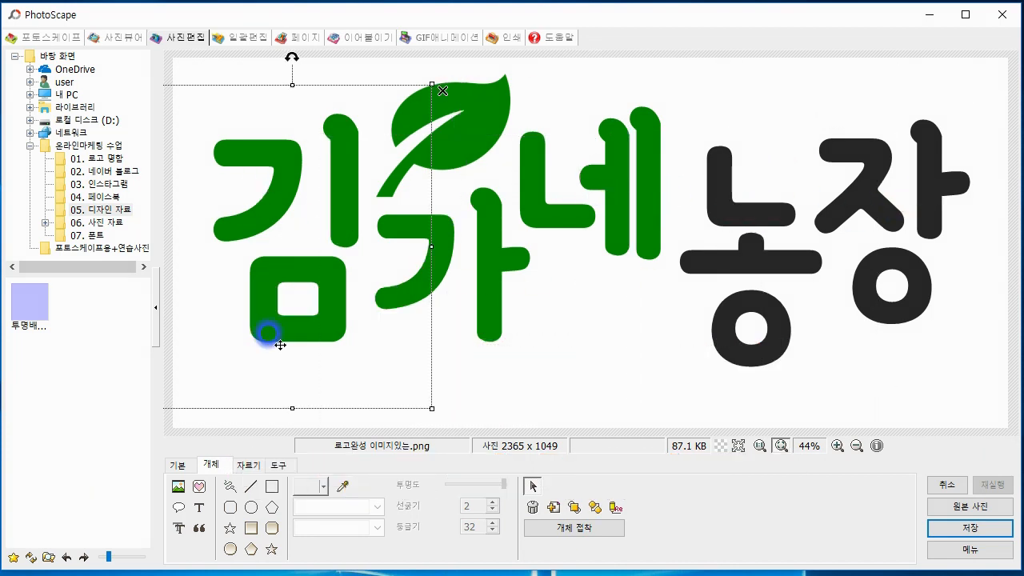
pyautogui.click(531, 487)
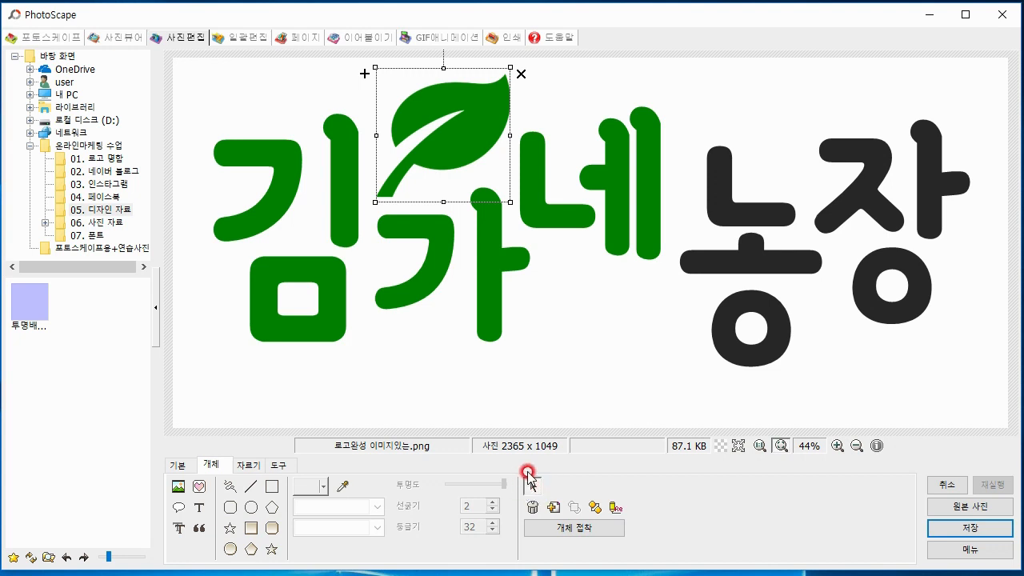
pyautogui.moveTo(498, 295); pyautogui.dragTo(876, 180)
# Open the properties of the 김 letter and change its text colour to white
pyautogui.moveTo(480, 215); pyautogui.dragTo(251, 181)
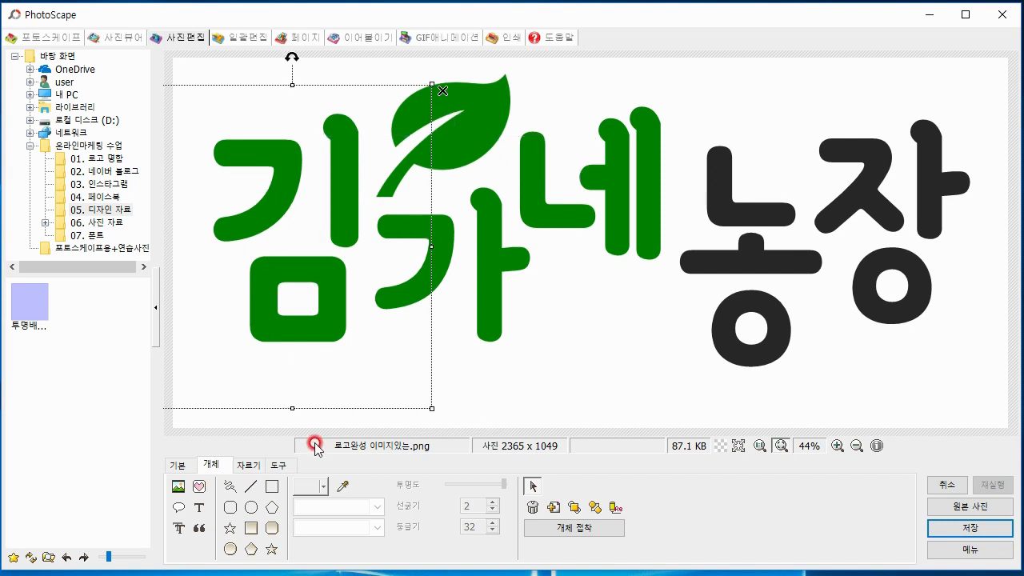
pyautogui.rightClick(272, 192)
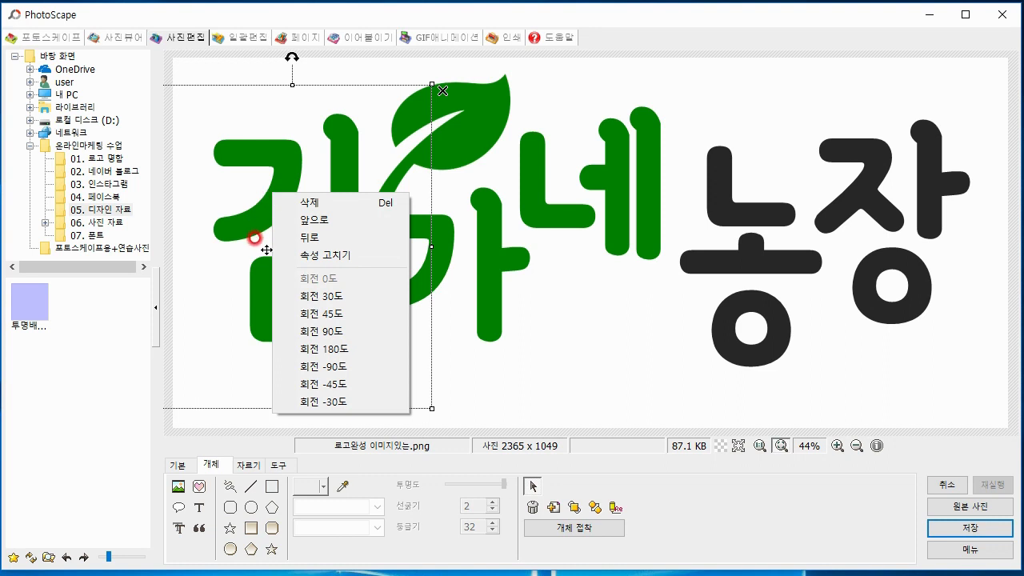
pyautogui.click(313, 255)
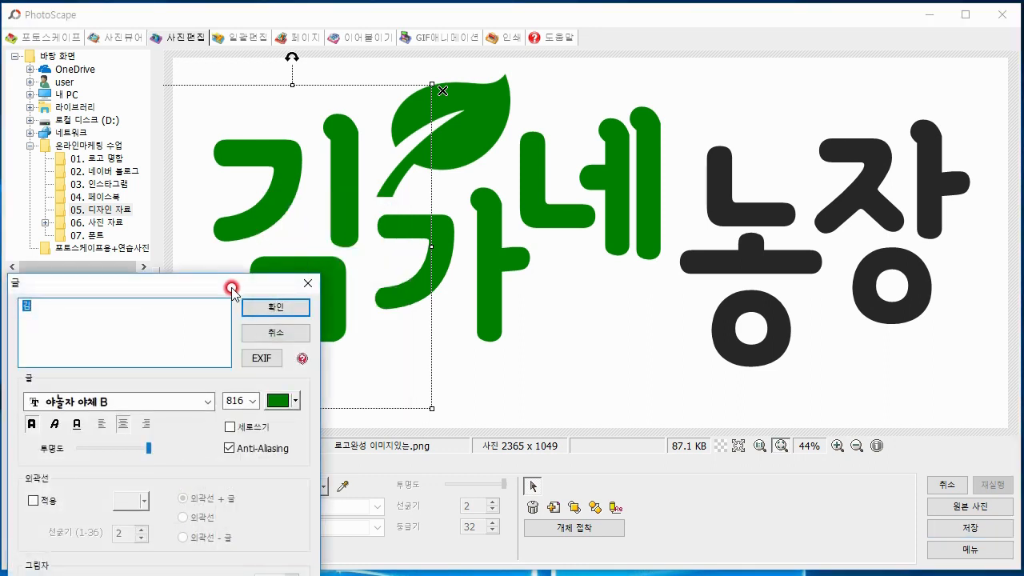
pyautogui.moveTo(263, 283); pyautogui.dragTo(313, 60)
pyautogui.click(365, 179)
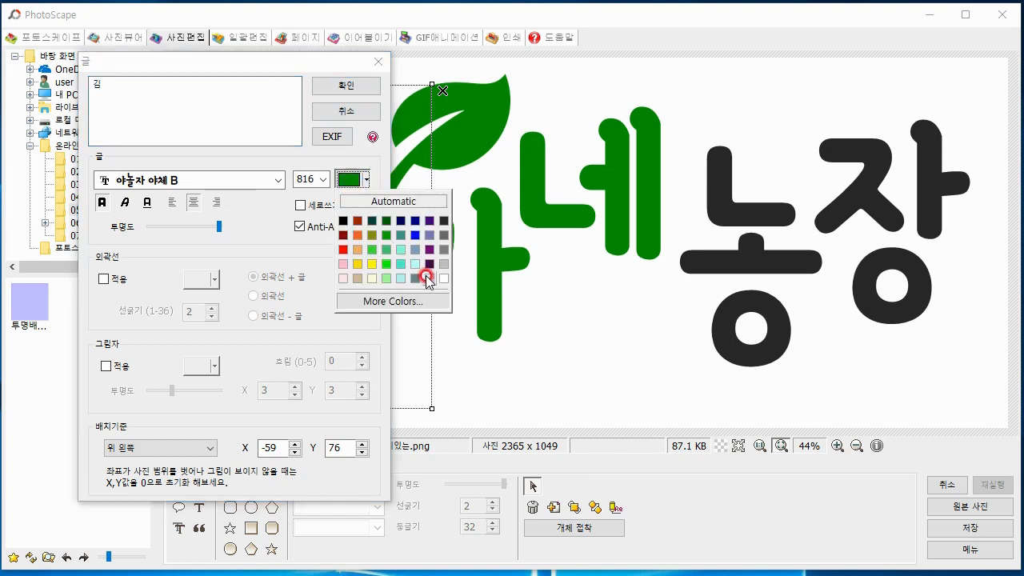
pyautogui.click(428, 277)
pyautogui.moveTo(221, 62); pyautogui.dragTo(665, 54)
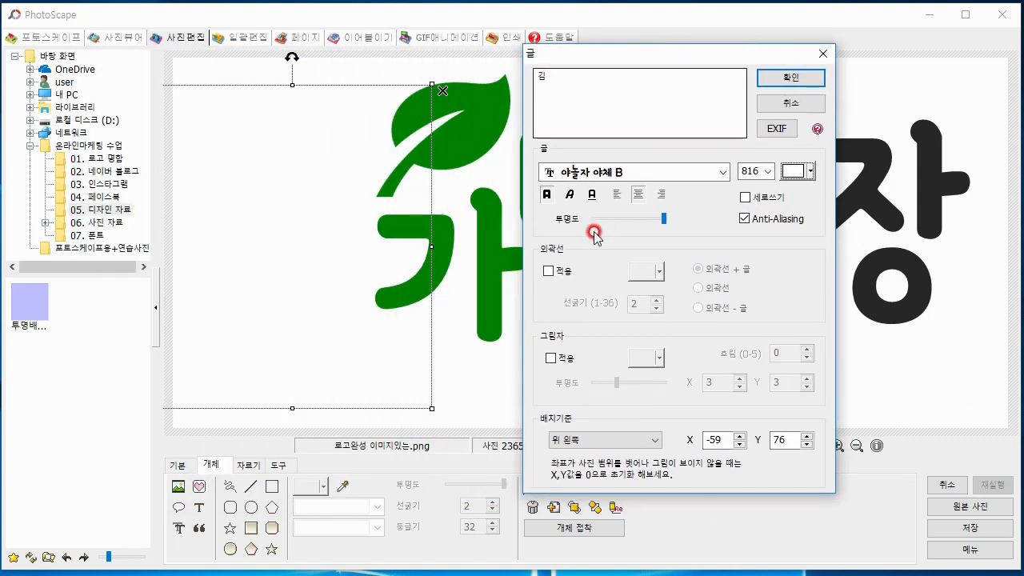
# Apply a near-black outline with a thickness of 4 to the 김 letter and accept the text changes
pyautogui.click(548, 270)
pyautogui.click(650, 274)
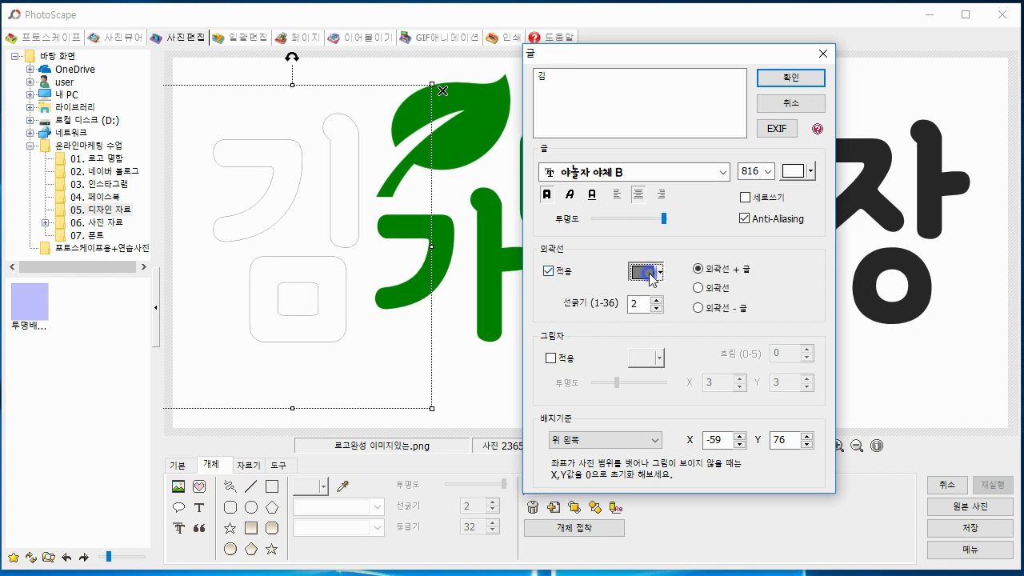
pyautogui.click(734, 317)
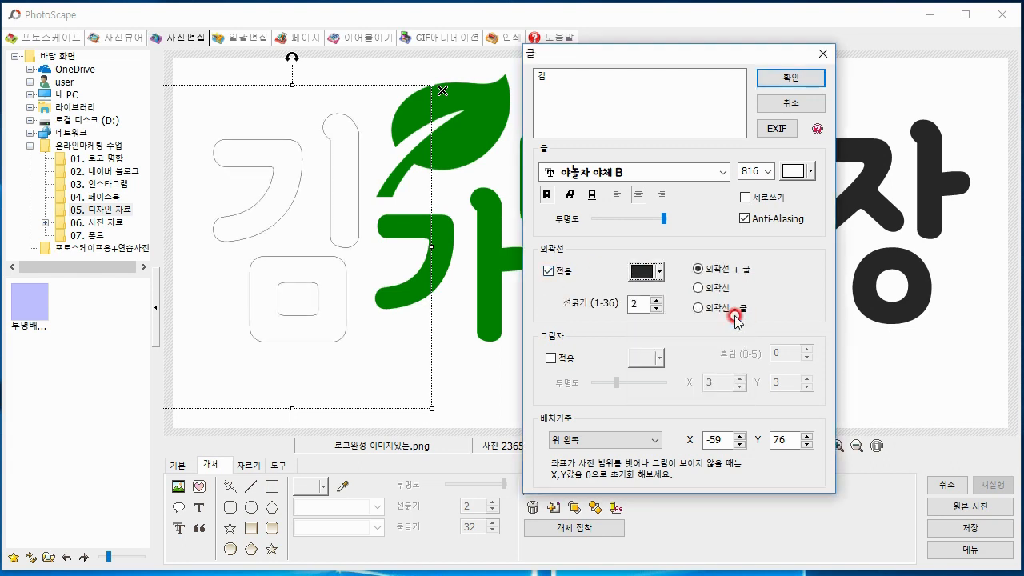
pyautogui.click(657, 299)
pyautogui.click(657, 299)
pyautogui.click(657, 299)
pyautogui.click(656, 299)
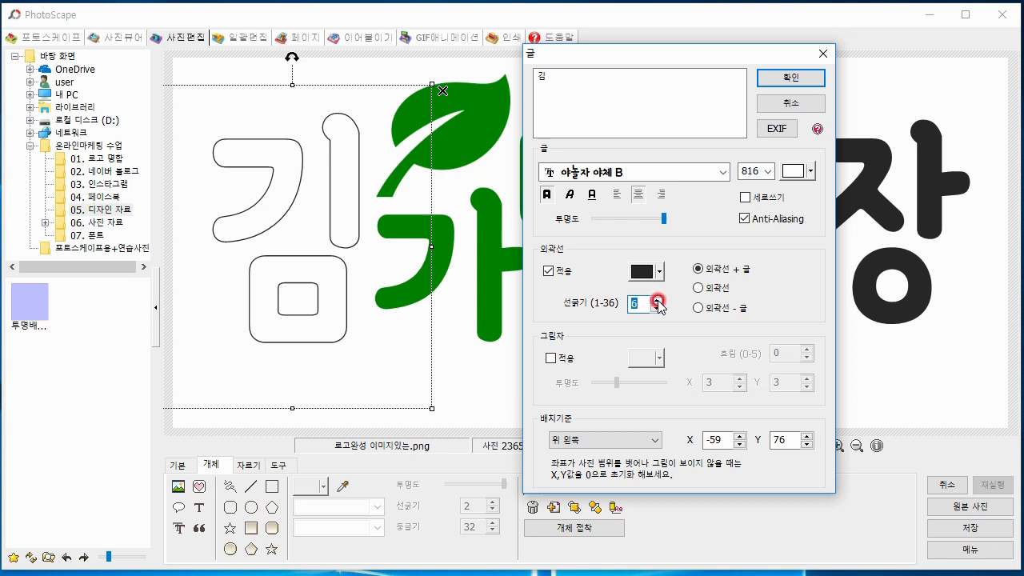
pyautogui.click(656, 309)
pyautogui.click(657, 309)
pyautogui.click(656, 309)
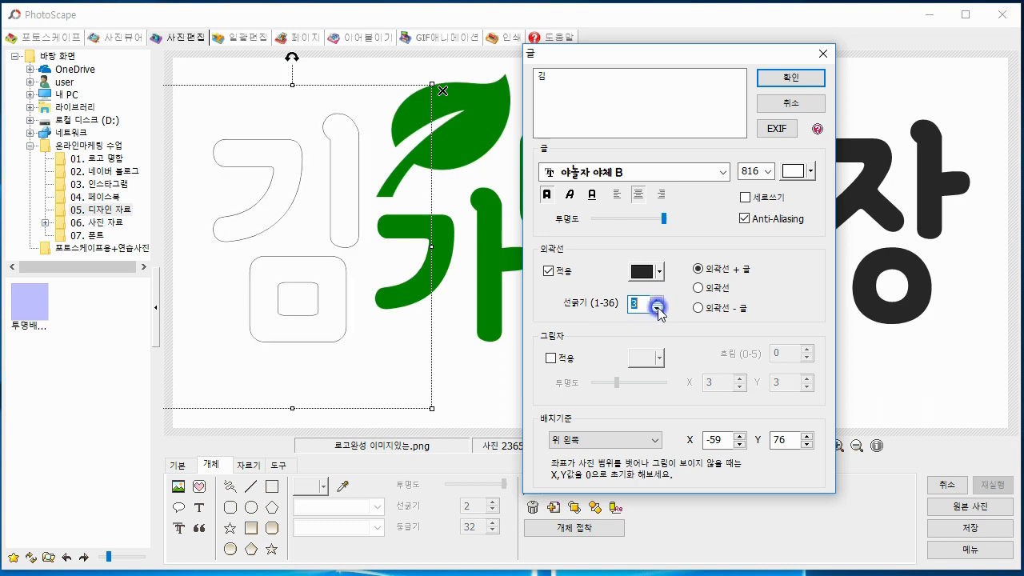
pyautogui.click(657, 299)
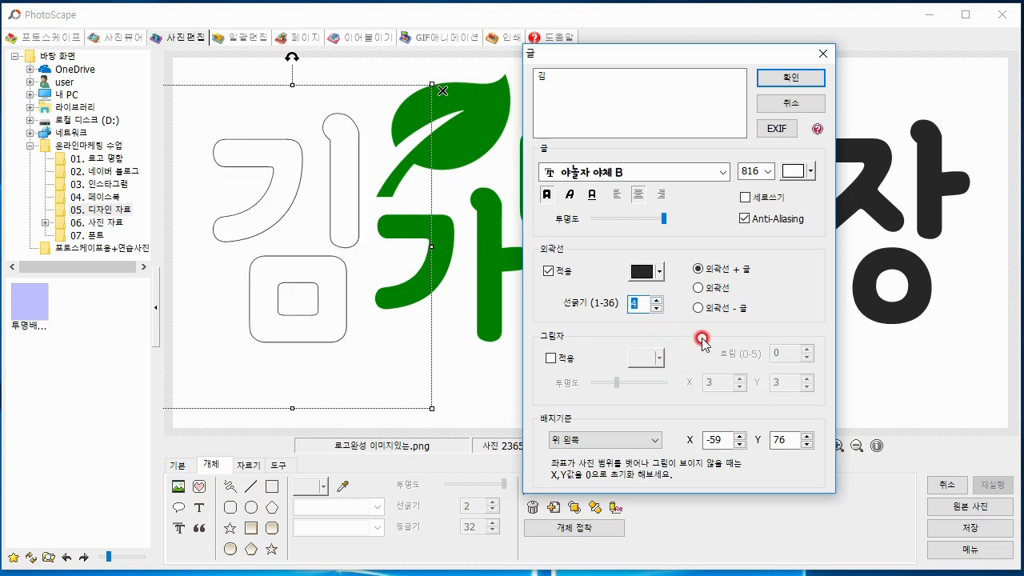
pyautogui.click(784, 77)
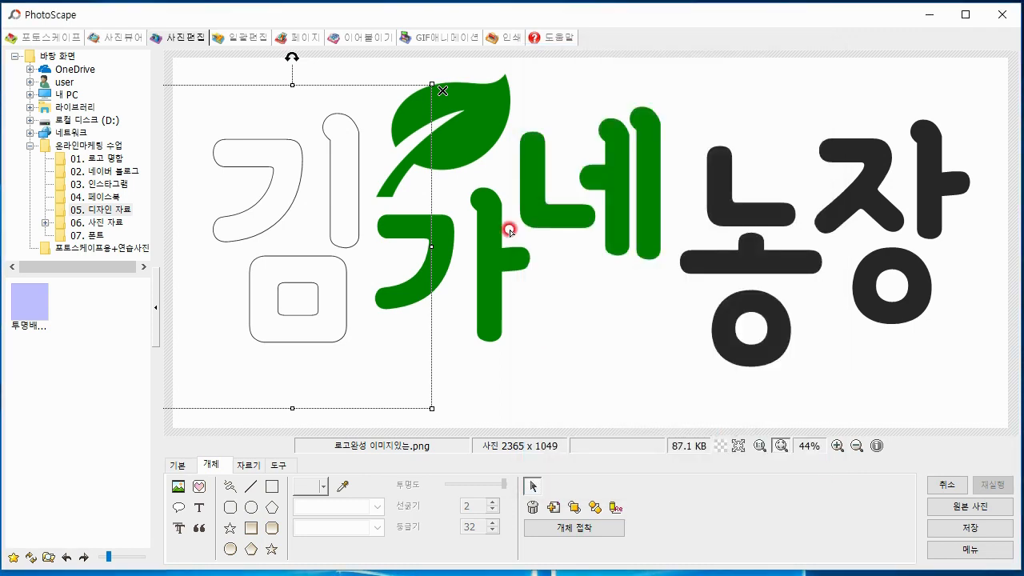
# Make the 가 letter white with a near-black outline of thickness 4
pyautogui.doubleClick(497, 240)
pyautogui.rightClick(494, 245)
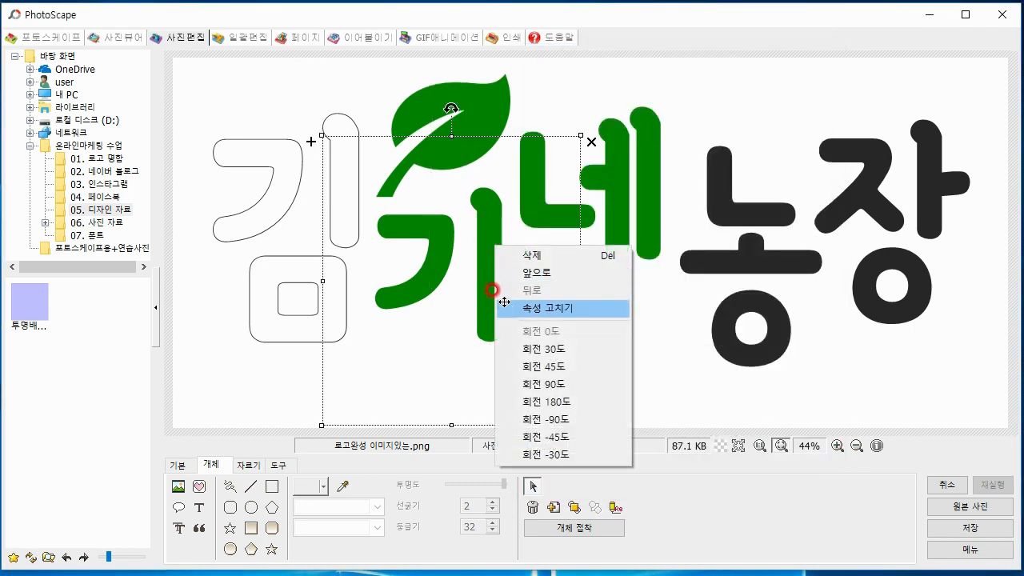
pyautogui.click(510, 310)
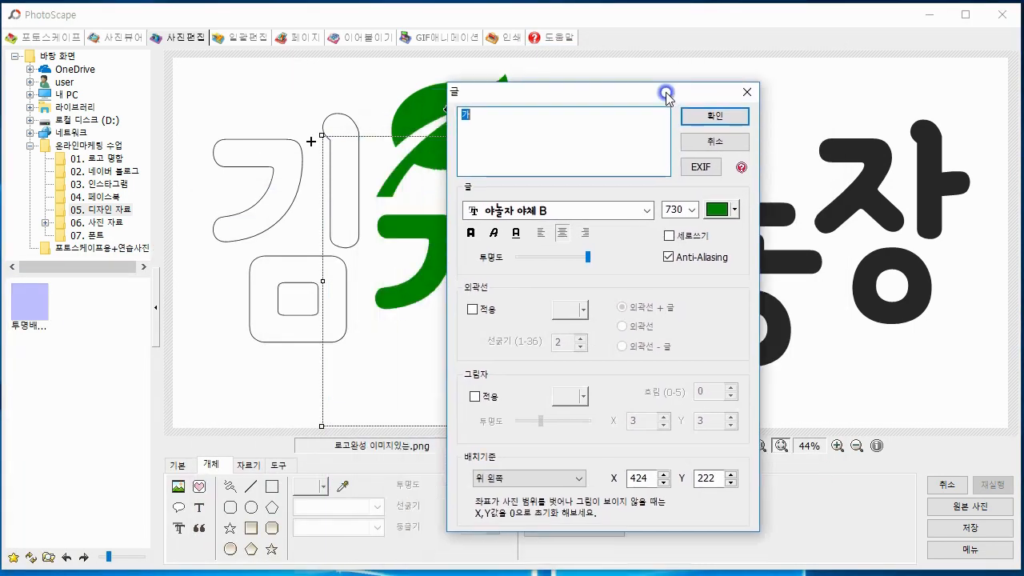
pyautogui.click(774, 195)
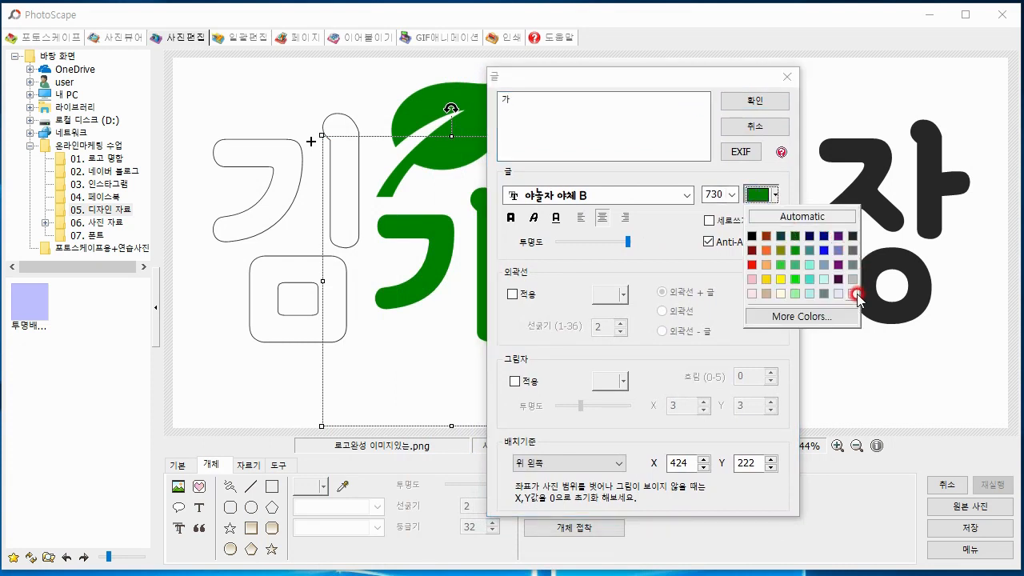
pyautogui.click(853, 296)
pyautogui.click(513, 293)
pyautogui.click(609, 295)
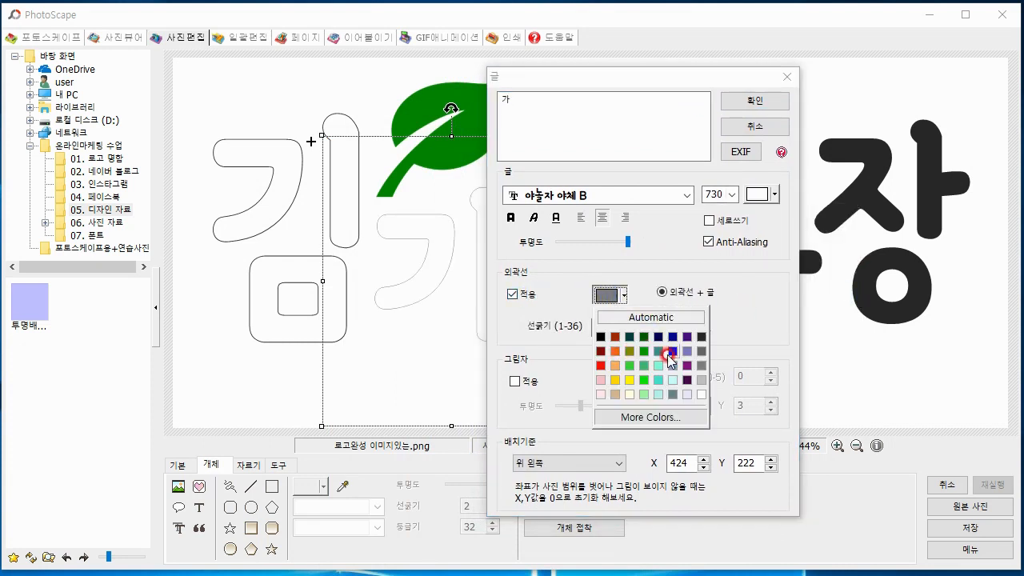
pyautogui.click(703, 337)
pyautogui.click(619, 325)
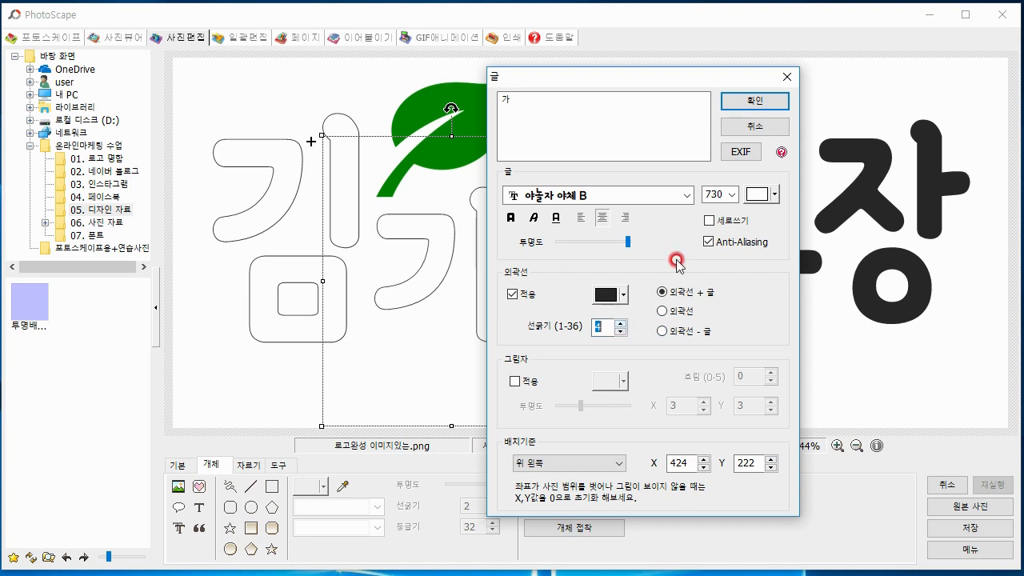
pyautogui.click(764, 105)
# Restyle the 네 letter as white text with a near-black outline of thickness 4
pyautogui.click(640, 214)
pyautogui.click(634, 209)
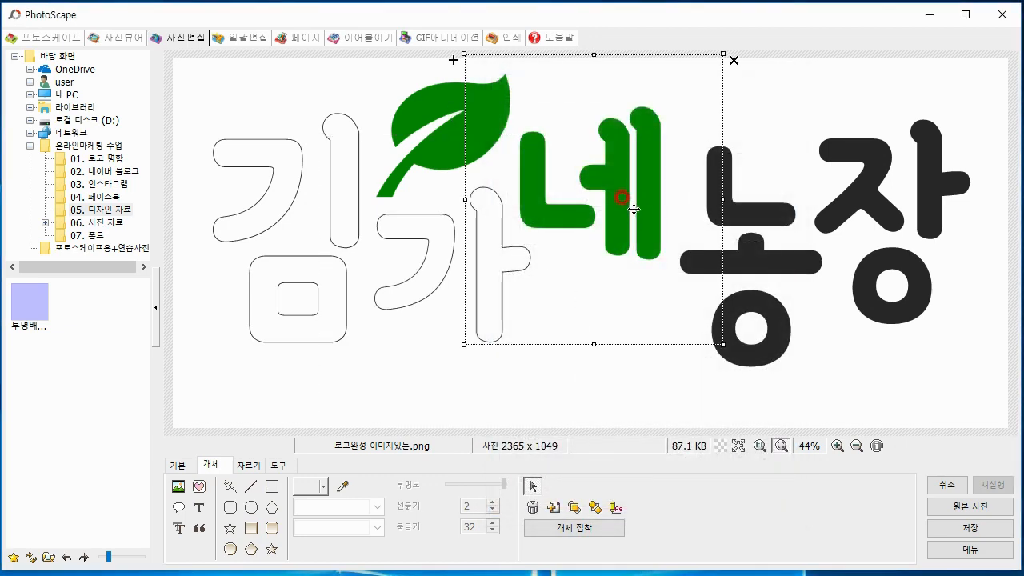
pyautogui.rightClick(635, 209)
pyautogui.click(678, 271)
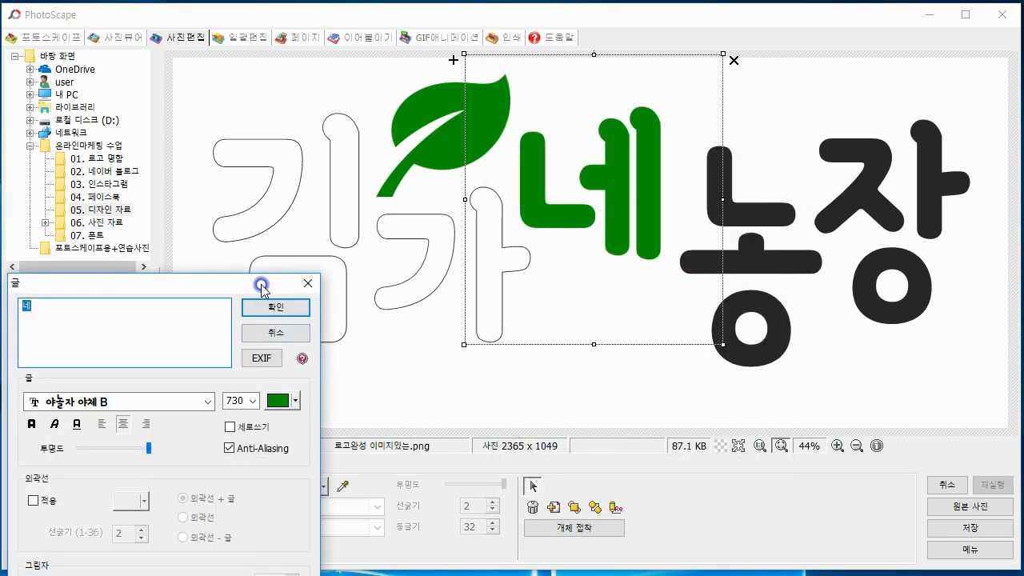
pyautogui.moveTo(256, 285); pyautogui.dragTo(400, 69)
pyautogui.click(432, 183)
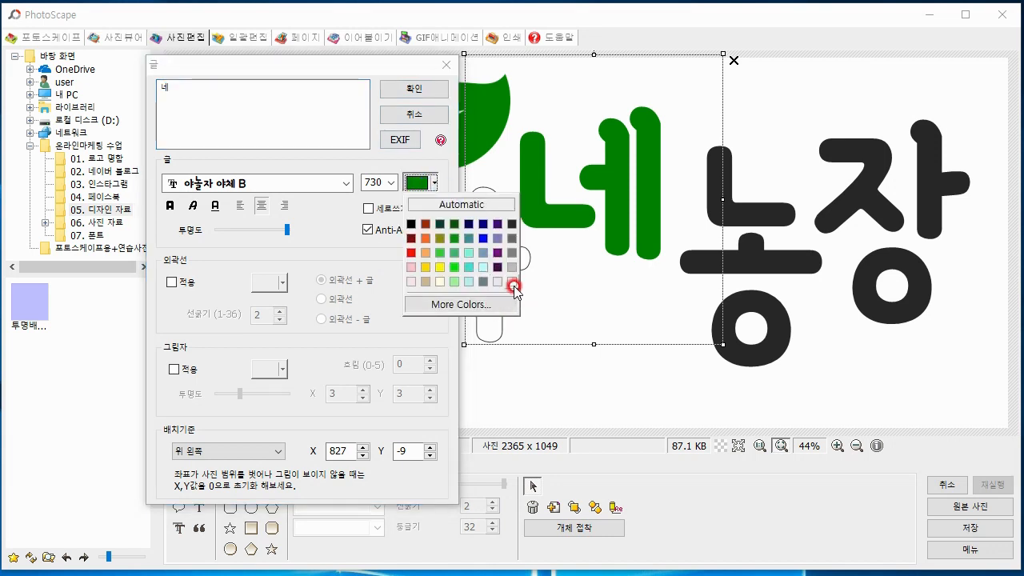
pyautogui.click(515, 284)
pyautogui.click(172, 281)
pyautogui.click(268, 283)
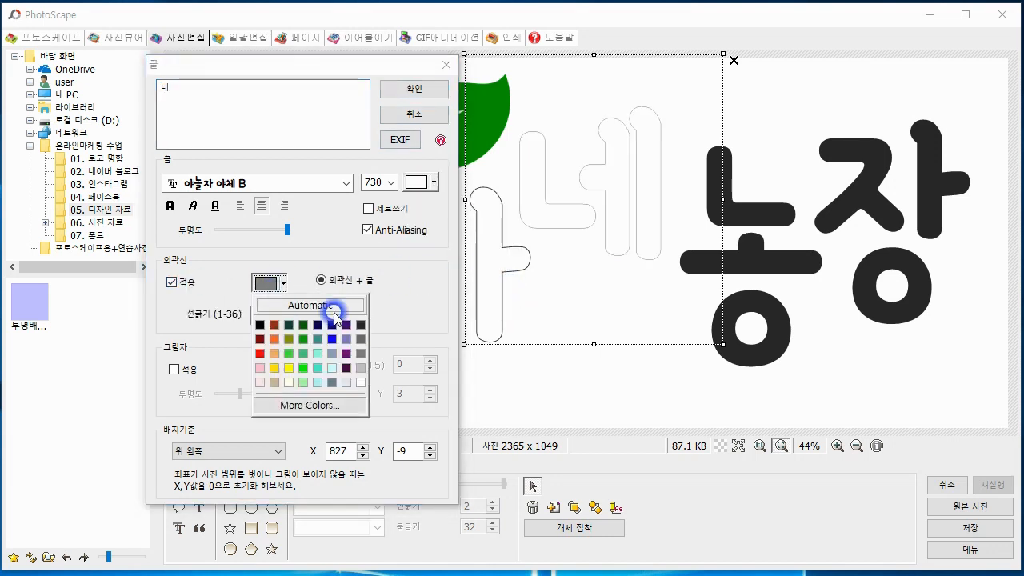
pyautogui.click(360, 326)
pyautogui.click(286, 310)
pyautogui.click(425, 94)
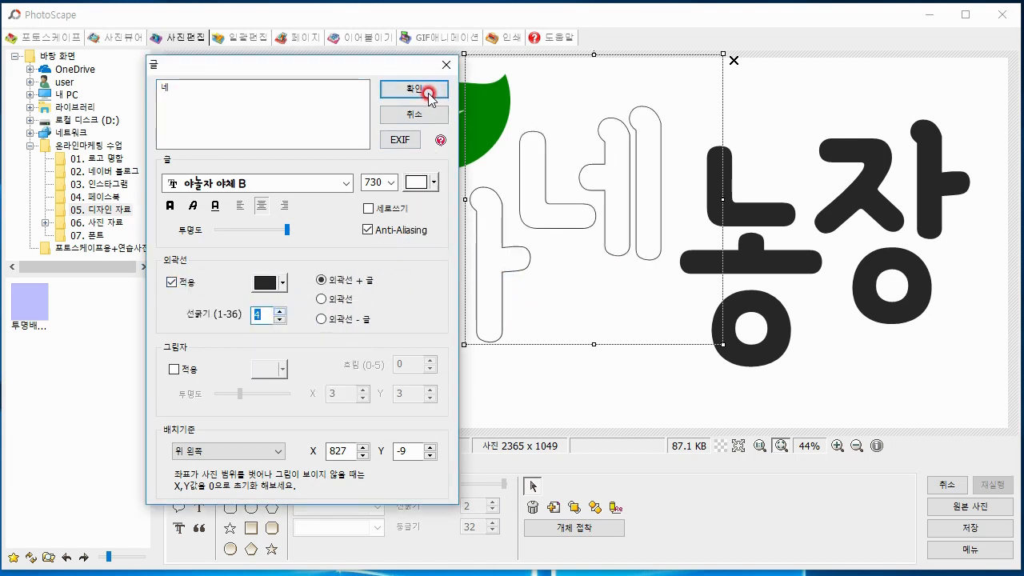
# Turn the 농 letter white and give it a near-black outline as thick as on the preceding letters
pyautogui.click(713, 193)
pyautogui.rightClick(728, 196)
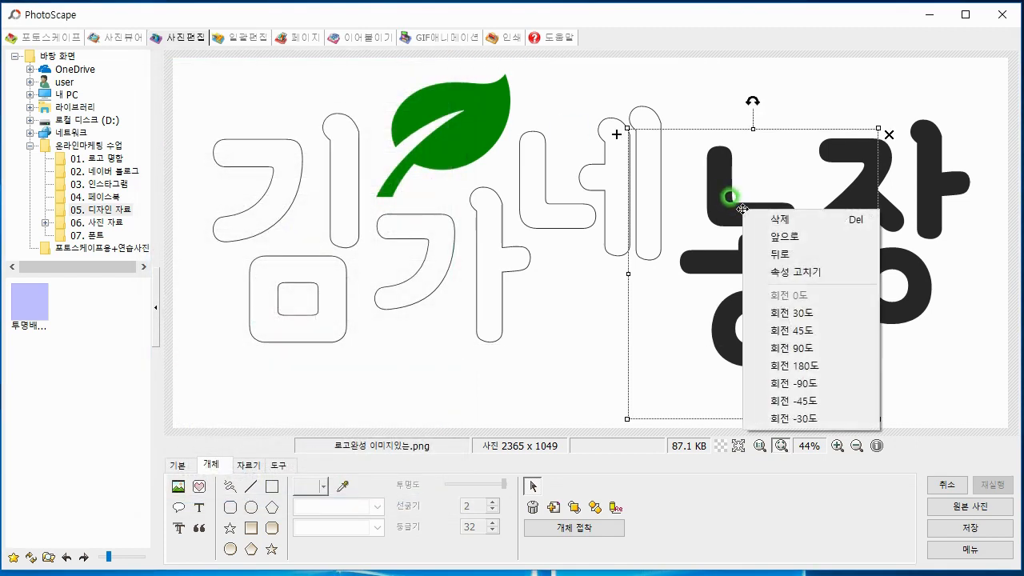
pyautogui.click(766, 265)
pyautogui.moveTo(216, 292); pyautogui.dragTo(362, 63)
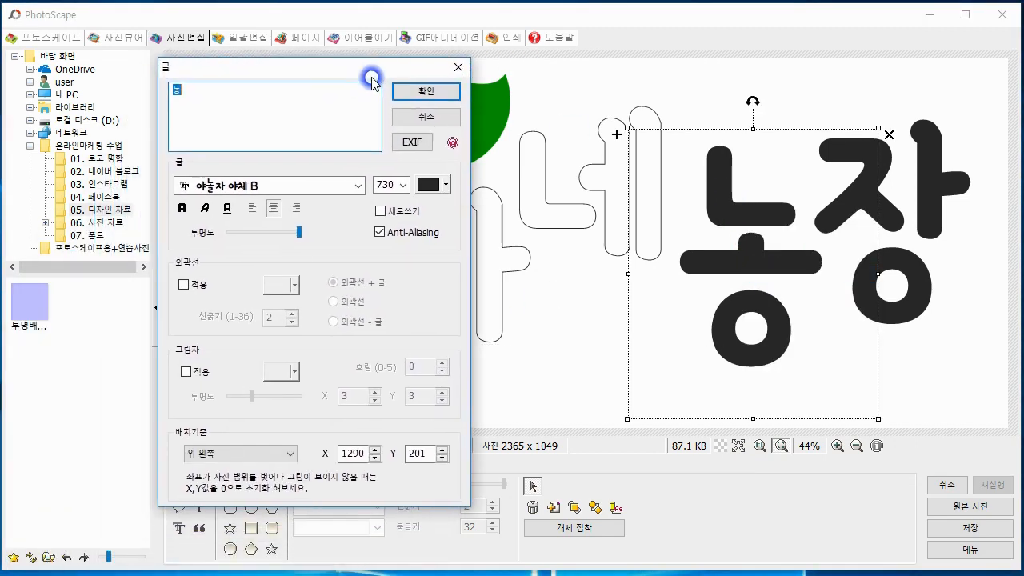
pyautogui.click(422, 185)
pyautogui.click(519, 280)
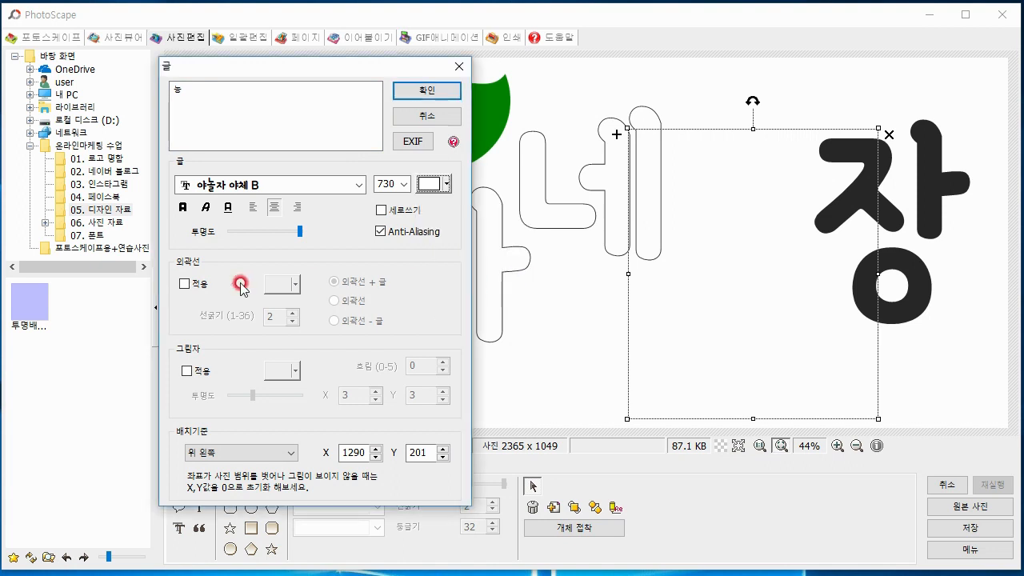
pyautogui.click(187, 282)
pyautogui.click(295, 284)
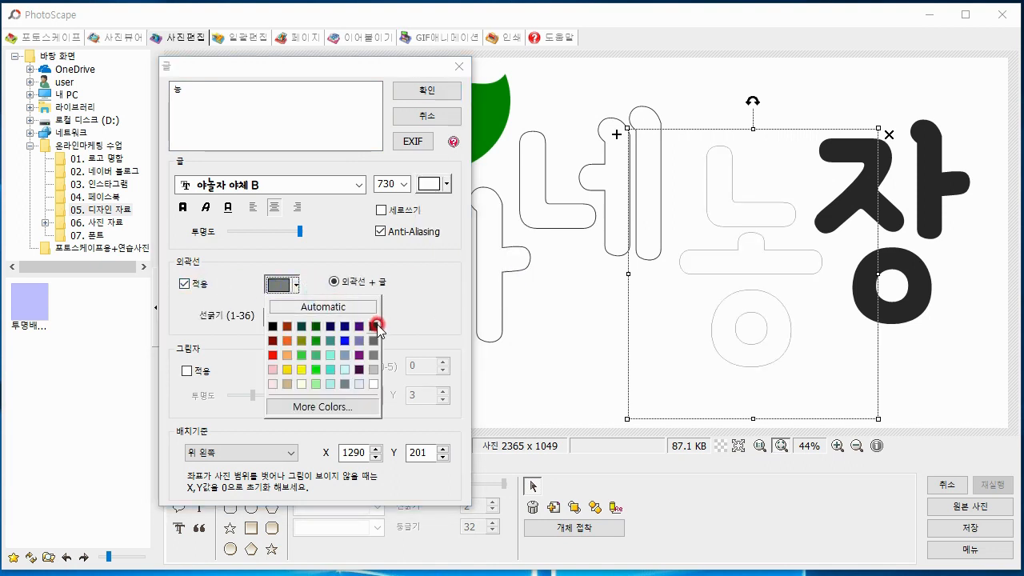
pyautogui.click(278, 308)
pyautogui.click(429, 92)
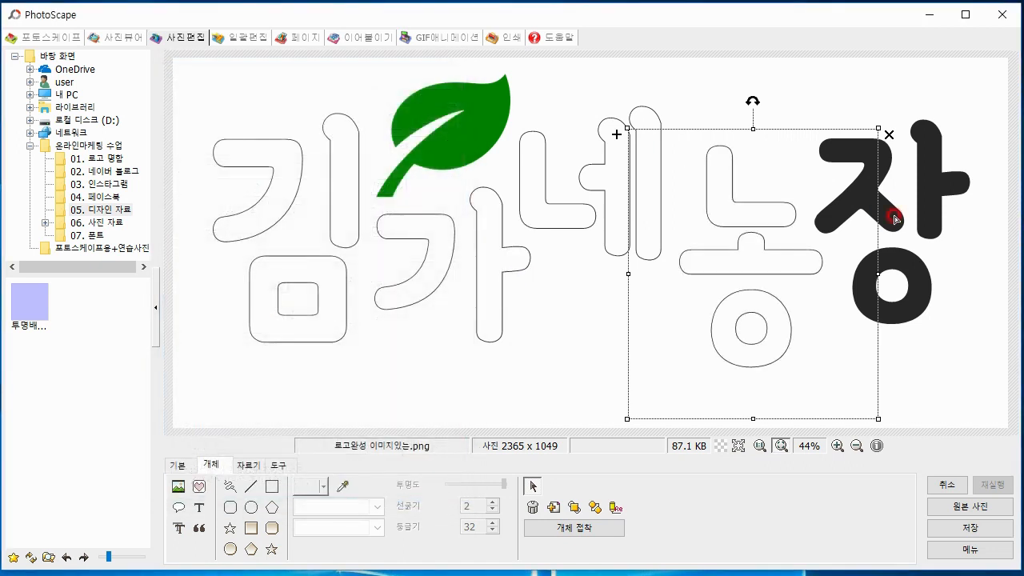
# Change the 장 letter to white with a near-black outline matching the thickness of the other letters
pyautogui.moveTo(891, 216); pyautogui.dragTo(883, 214)
pyautogui.rightClick(883, 215)
pyautogui.click(920, 274)
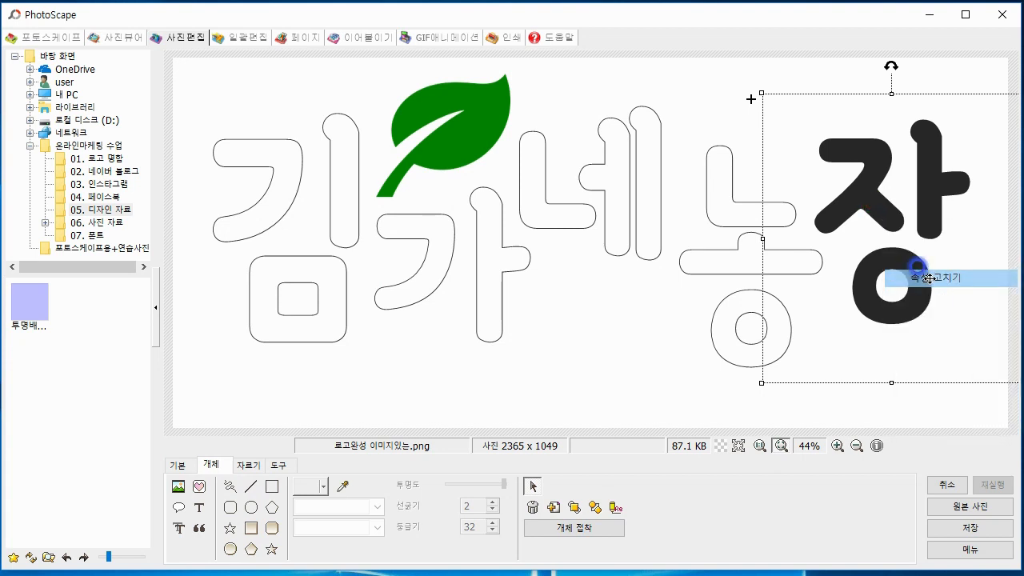
pyautogui.moveTo(256, 282); pyautogui.dragTo(424, 63)
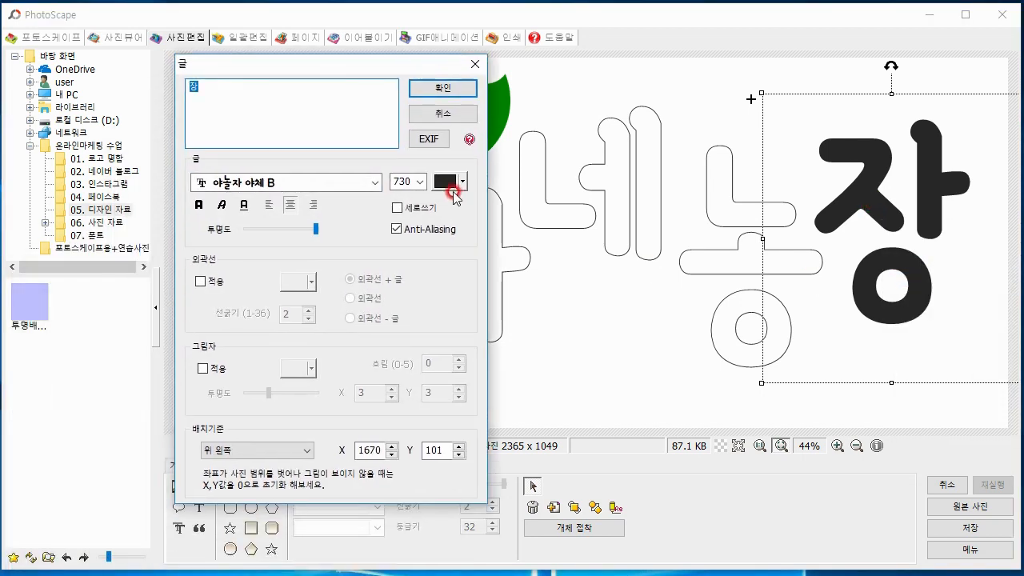
pyautogui.click(462, 181)
pyautogui.click(541, 280)
pyautogui.click(200, 281)
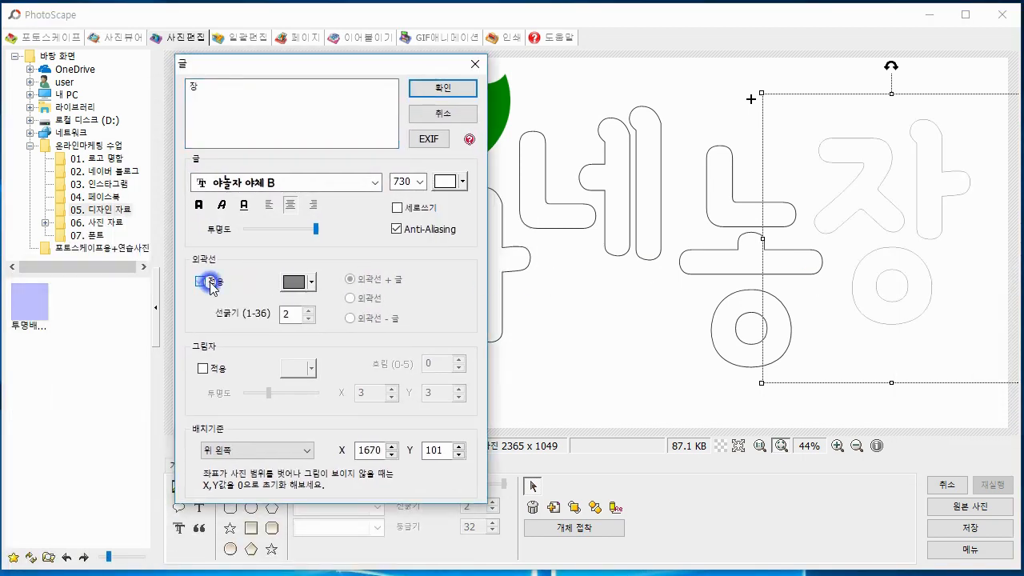
pyautogui.click(293, 281)
pyautogui.click(373, 318)
pyautogui.click(308, 309)
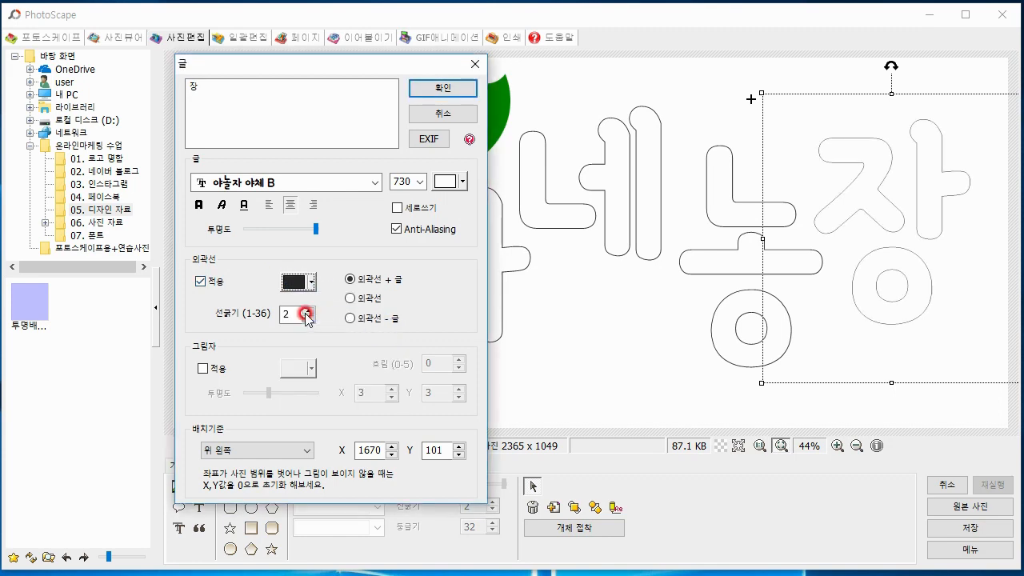
pyautogui.click(308, 309)
pyautogui.click(425, 86)
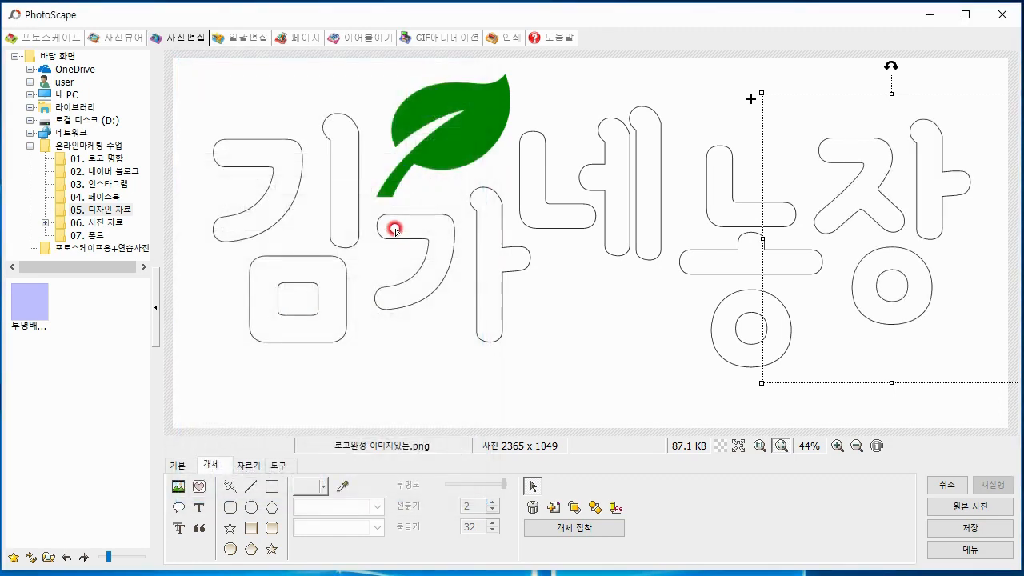
# Delete the green leaf picture above 가 from the logo
pyautogui.click(390, 299)
pyautogui.click(473, 108)
pyautogui.click(440, 108)
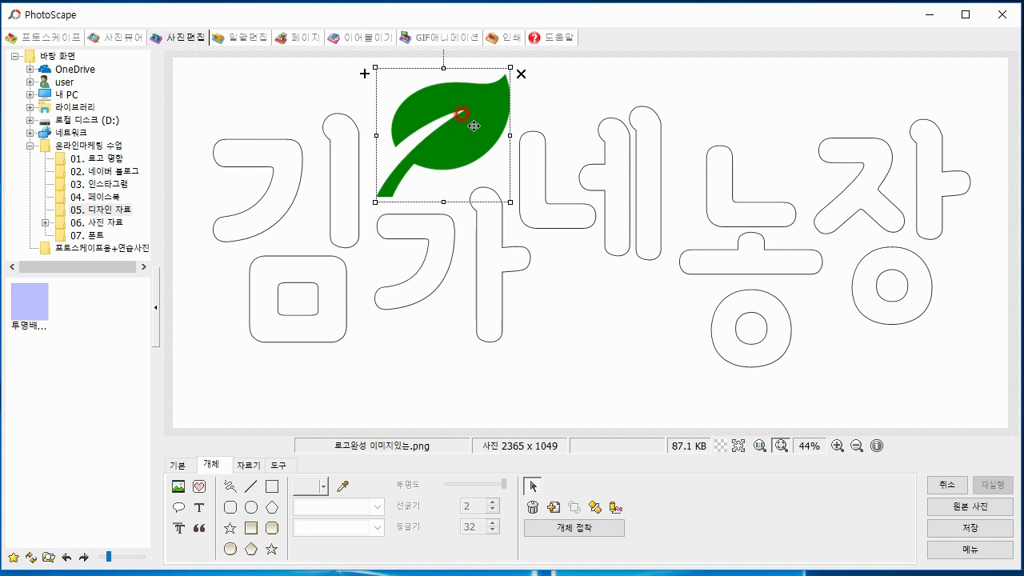
pyautogui.click(521, 75)
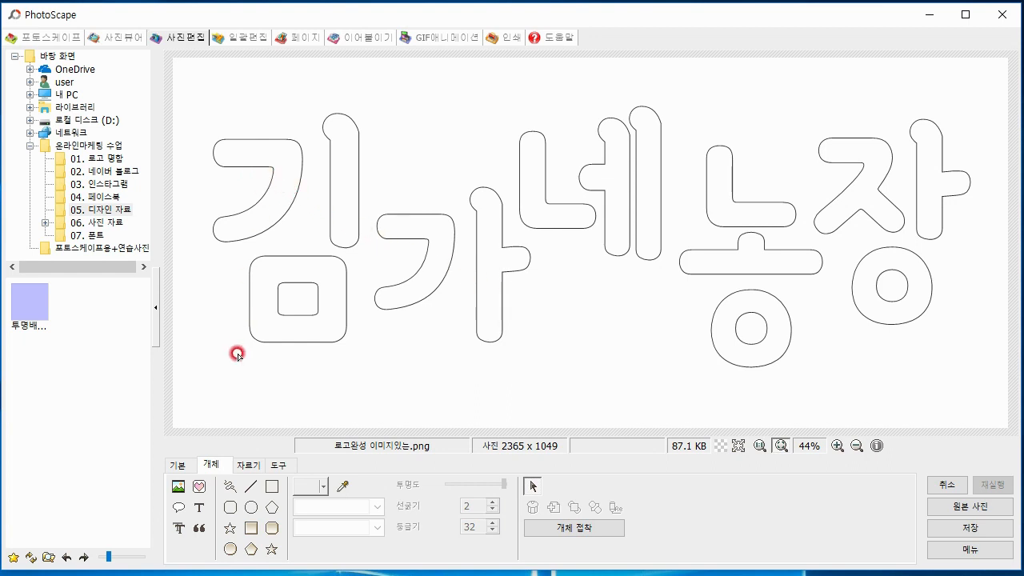
# Add the farm's phone number as a new text object with font size 100
pyautogui.click(203, 512)
pyautogui.moveTo(151, 286); pyautogui.dragTo(304, 69)
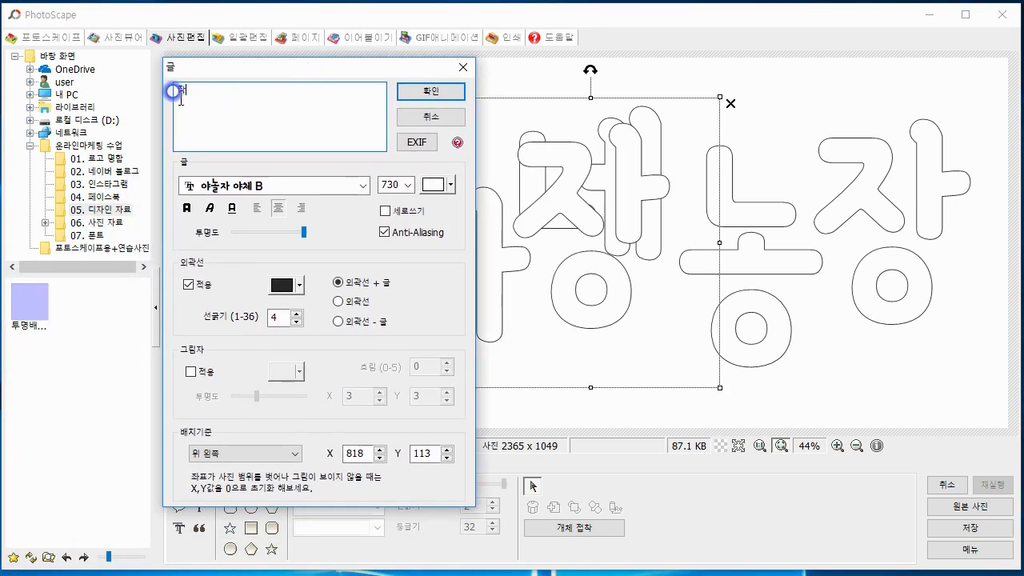
pyautogui.write('010-')
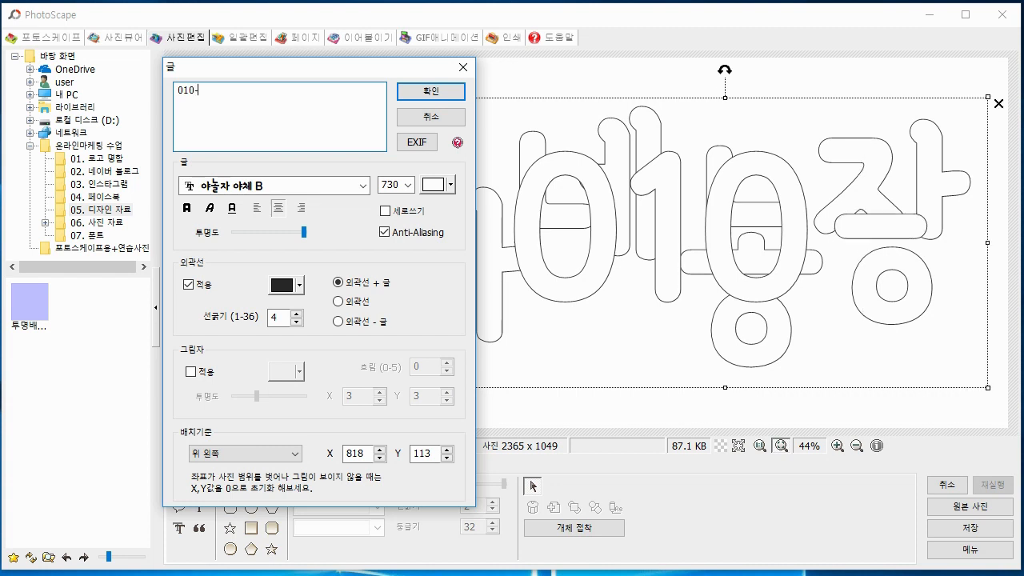
pyautogui.write('1111-1111')
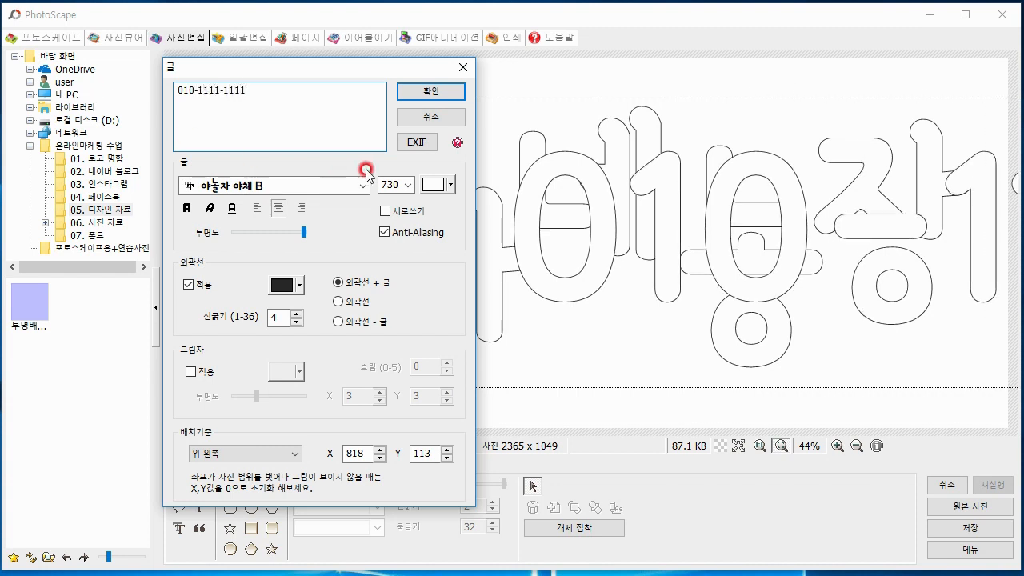
pyautogui.click(408, 184)
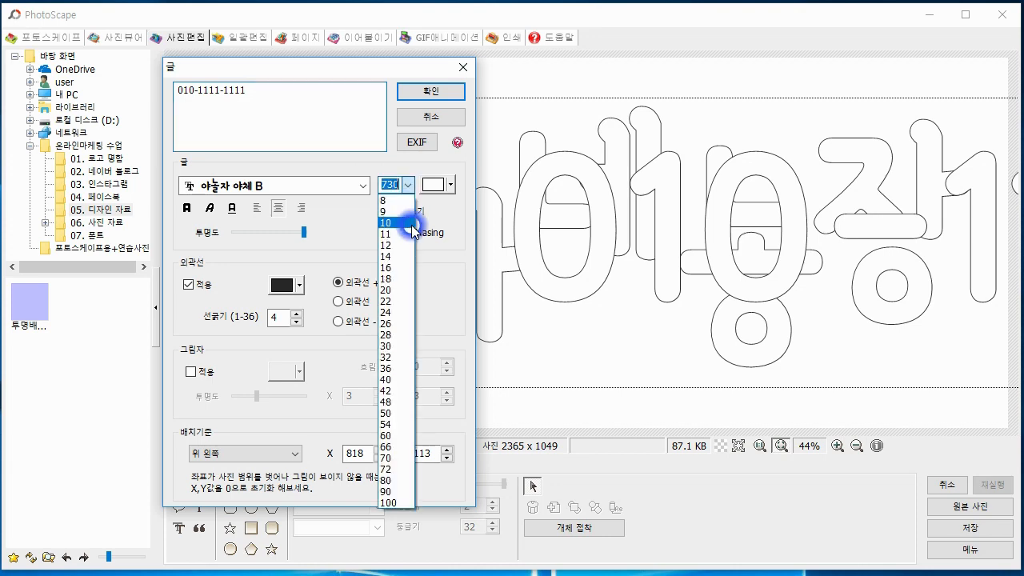
pyautogui.click(388, 502)
pyautogui.click(442, 93)
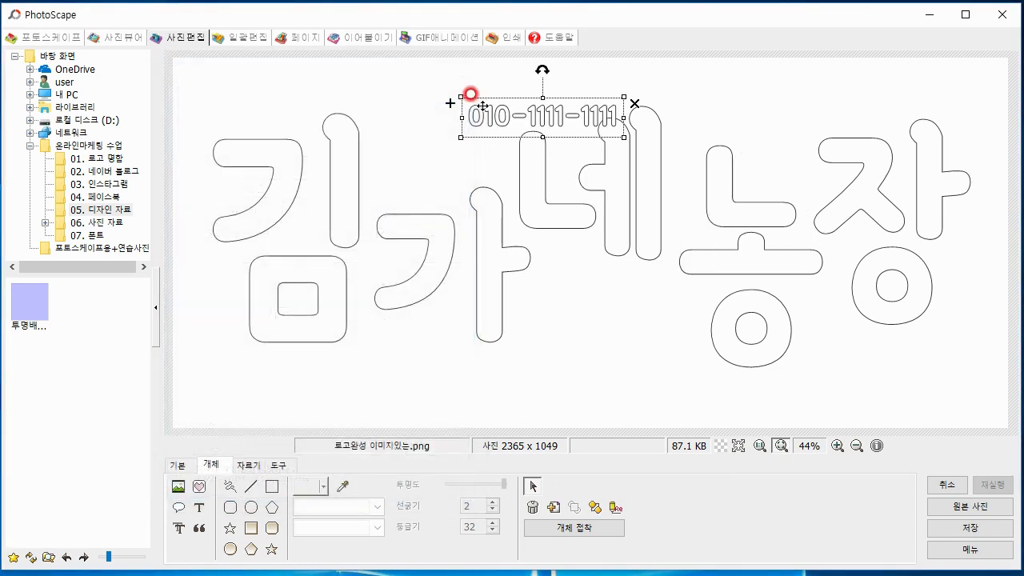
# Place the phone number text below the 김 letter and enlarge it until it spans most of the lettering's width
pyautogui.moveTo(469, 96); pyautogui.dragTo(272, 372)
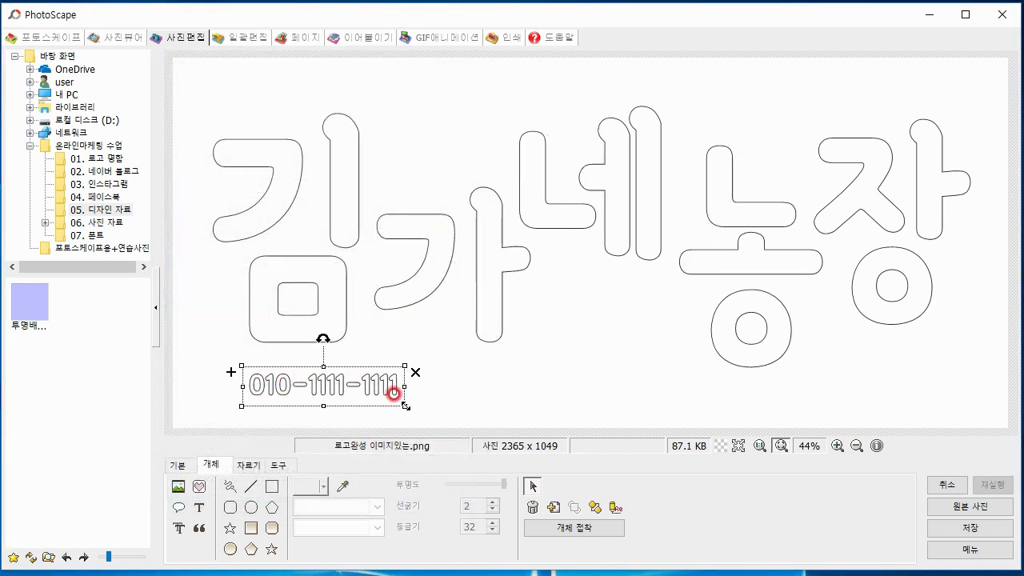
pyautogui.moveTo(404, 405); pyautogui.dragTo(812, 445)
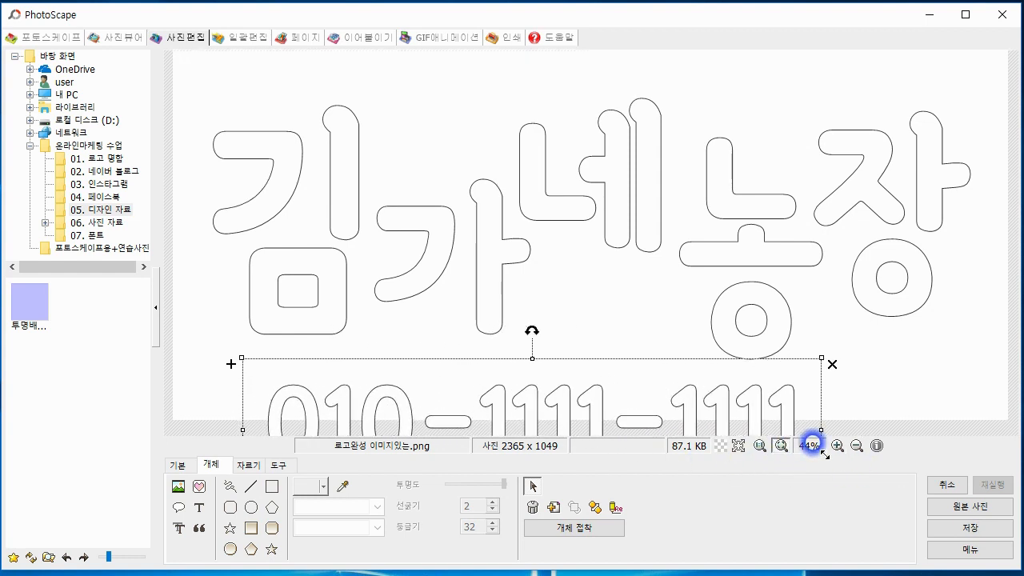
pyautogui.click(880, 360)
pyautogui.click(180, 360)
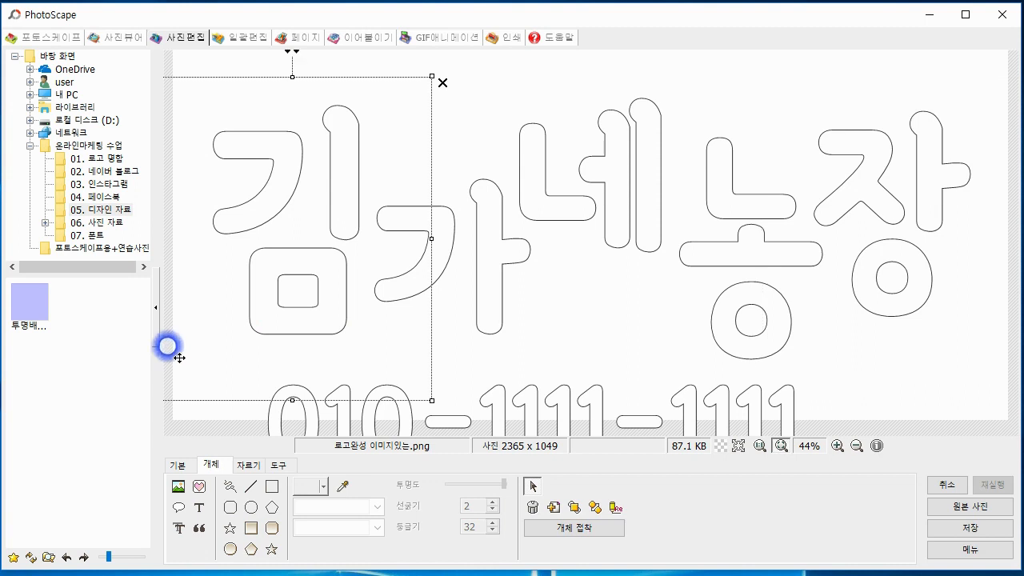
pyautogui.click(181, 414)
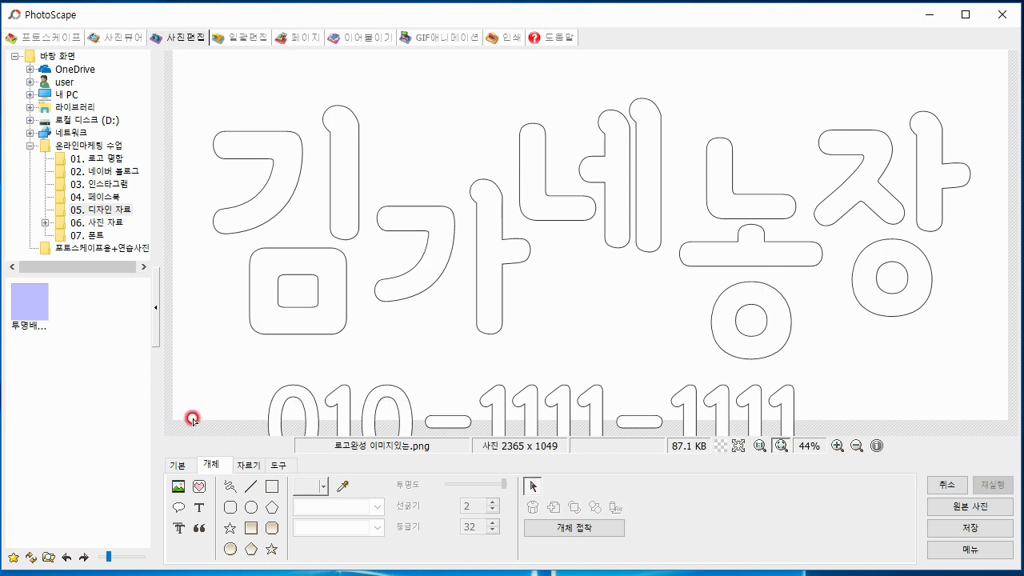
pyautogui.click(680, 413)
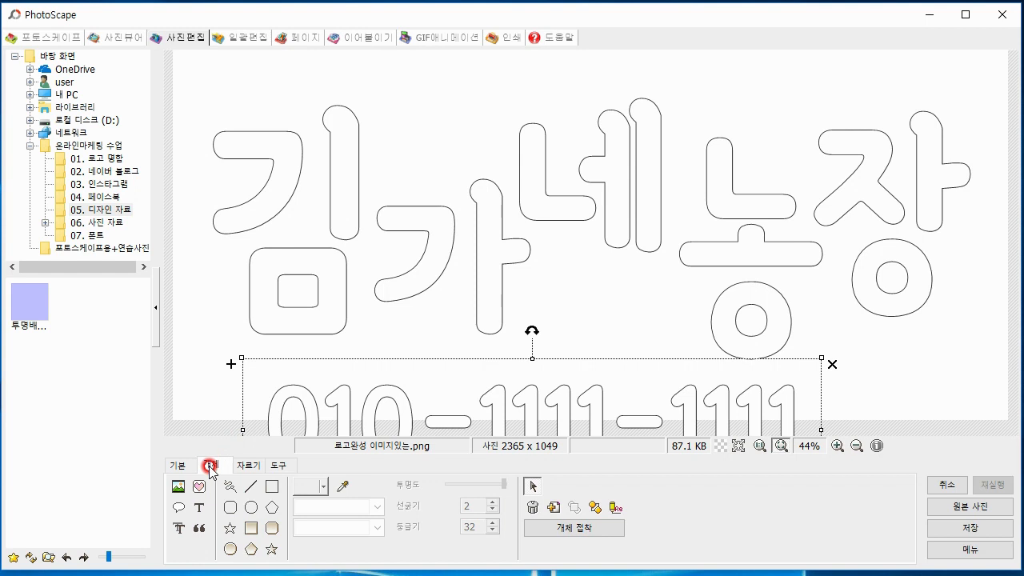
# Resize the image to a height of 1300 pixels without keeping the aspect ratio, leaving the width at 2365
pyautogui.click(176, 466)
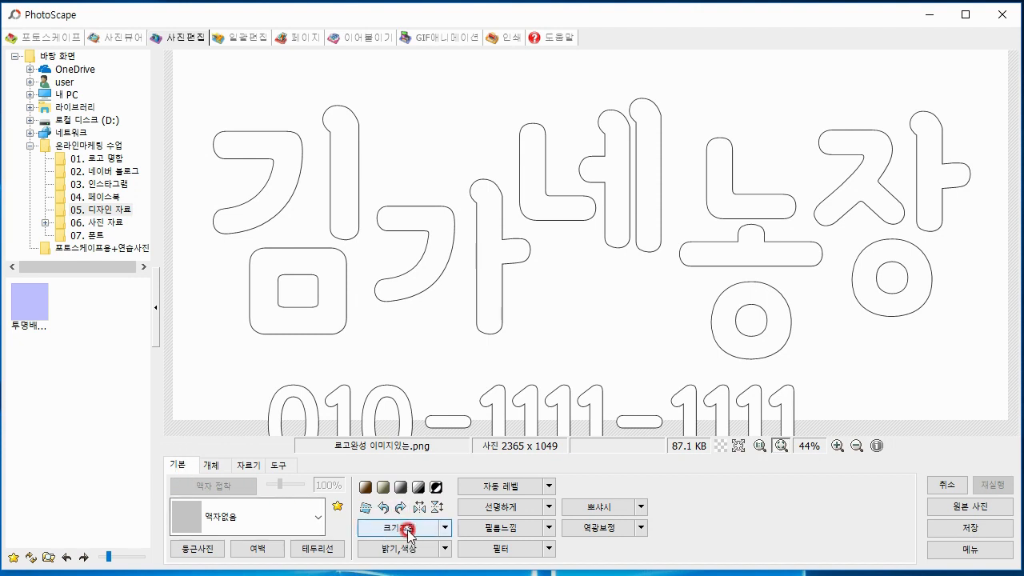
pyautogui.click(445, 528)
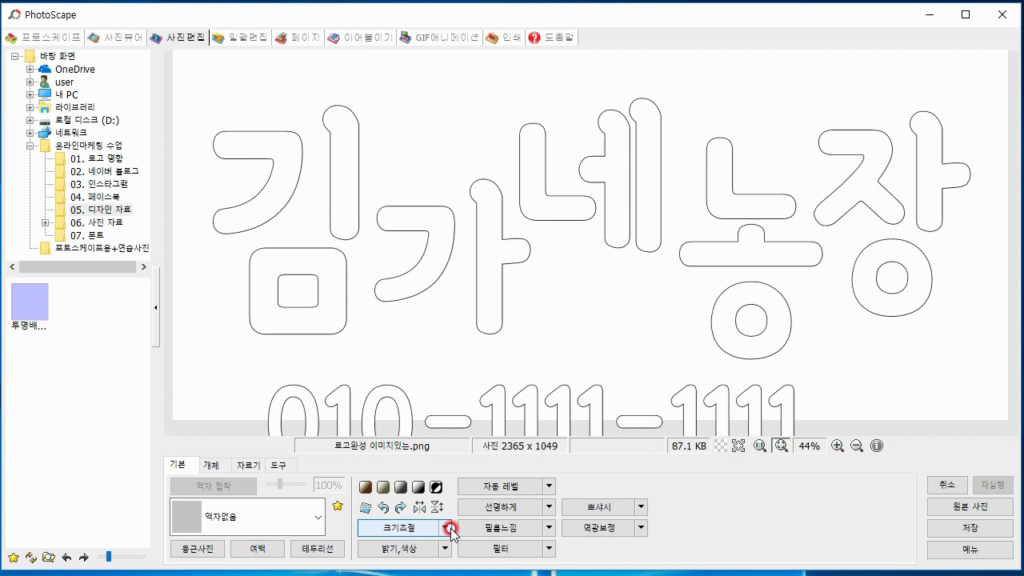
pyautogui.click(406, 526)
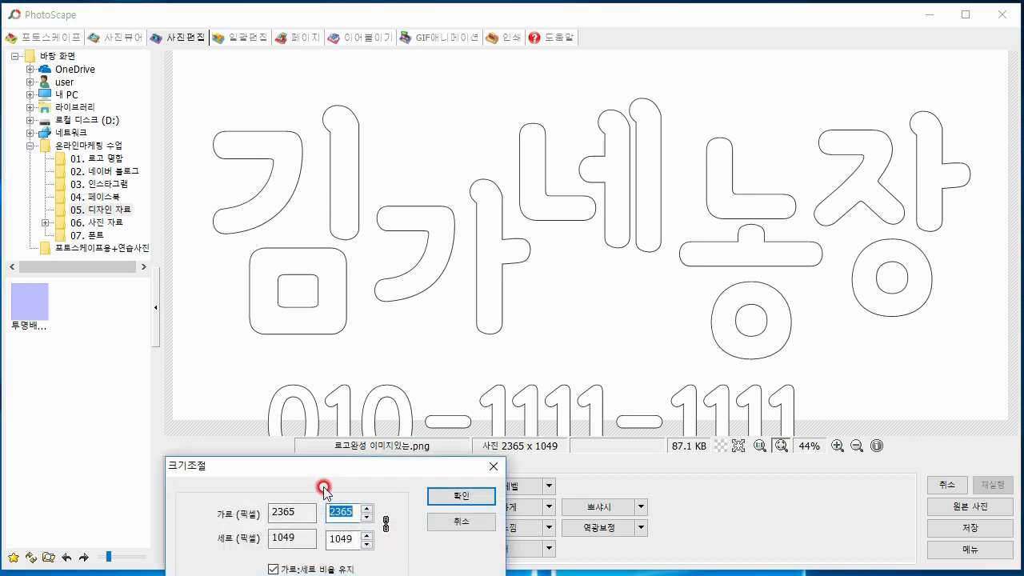
pyautogui.moveTo(320, 480); pyautogui.dragTo(281, 200)
pyautogui.click(251, 275)
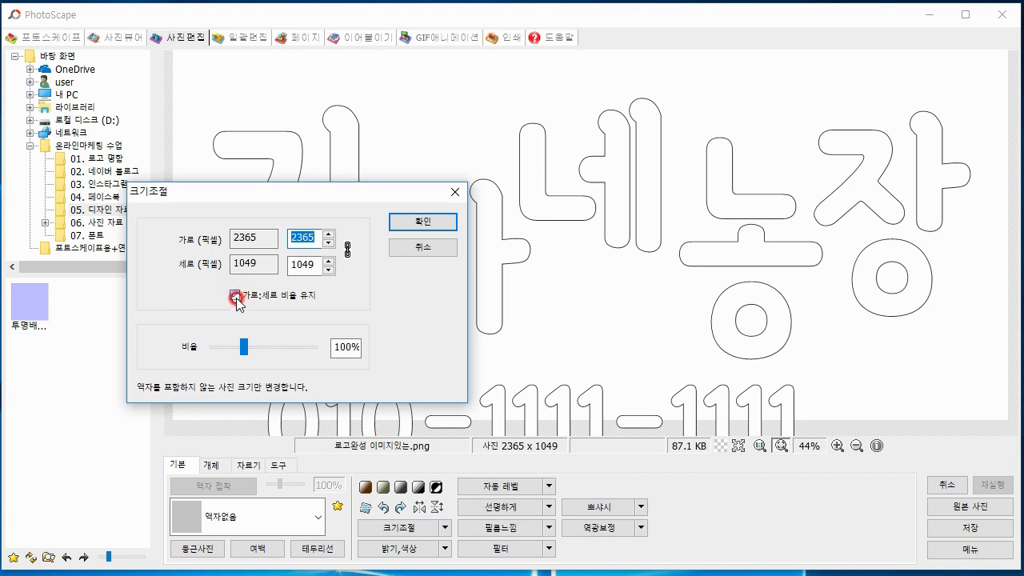
pyautogui.click(235, 296)
pyautogui.moveTo(297, 264); pyautogui.dragTo(281, 265)
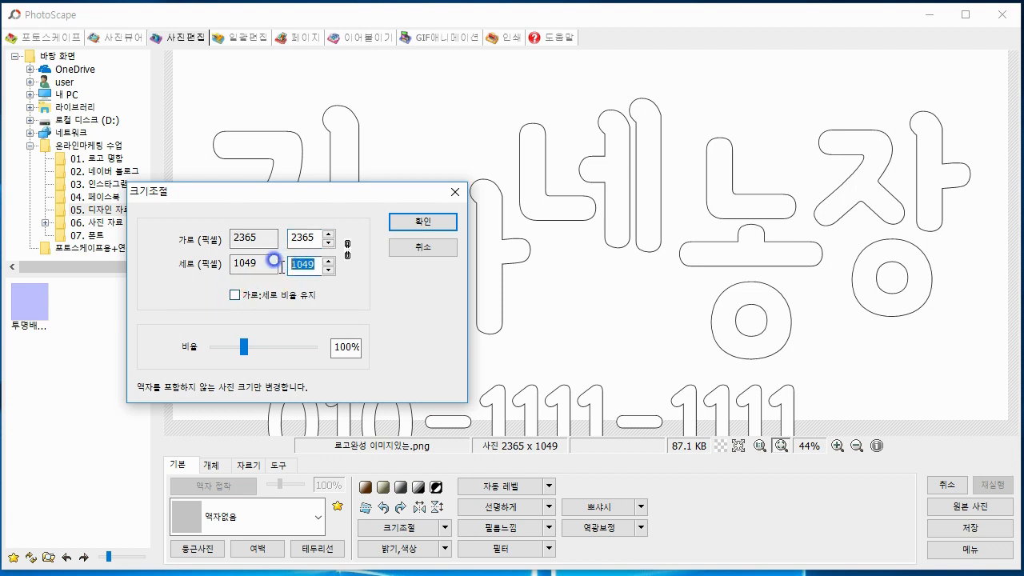
pyautogui.write('13')
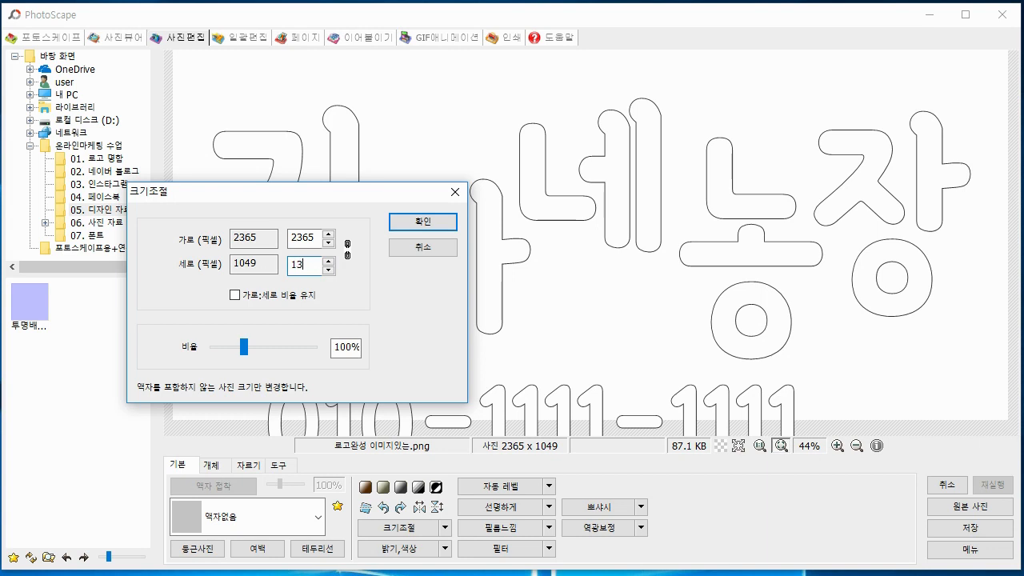
pyautogui.write('00')
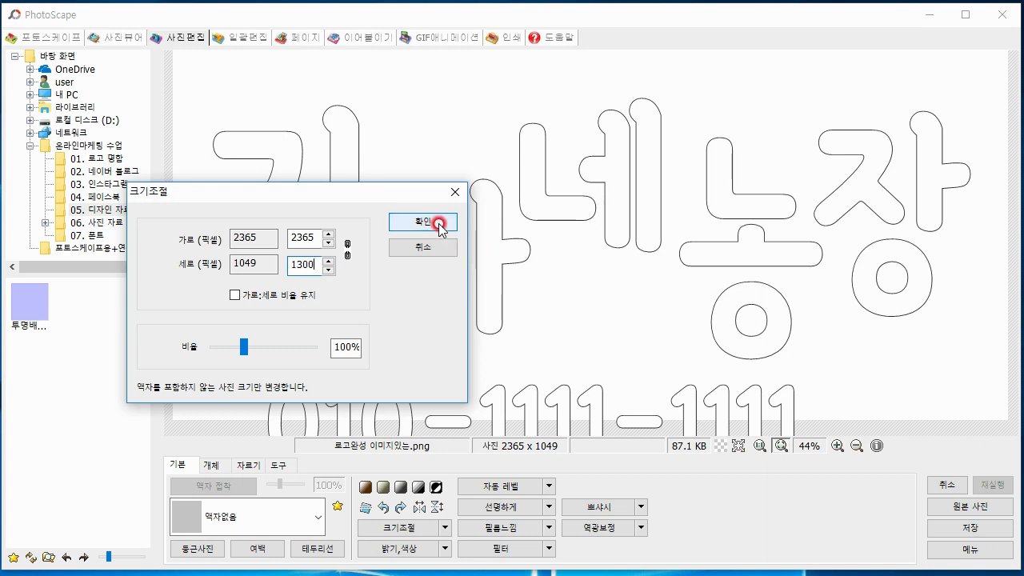
pyautogui.click(438, 222)
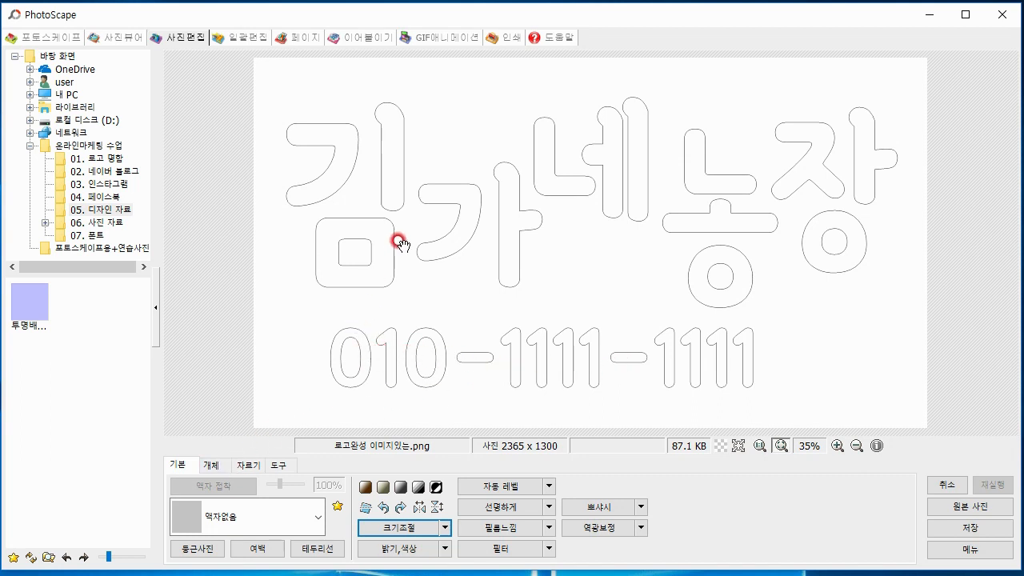
# Shift the phone number text so that it sits roughly centred beneath the 김가네농장 lettering
pyautogui.click(215, 472)
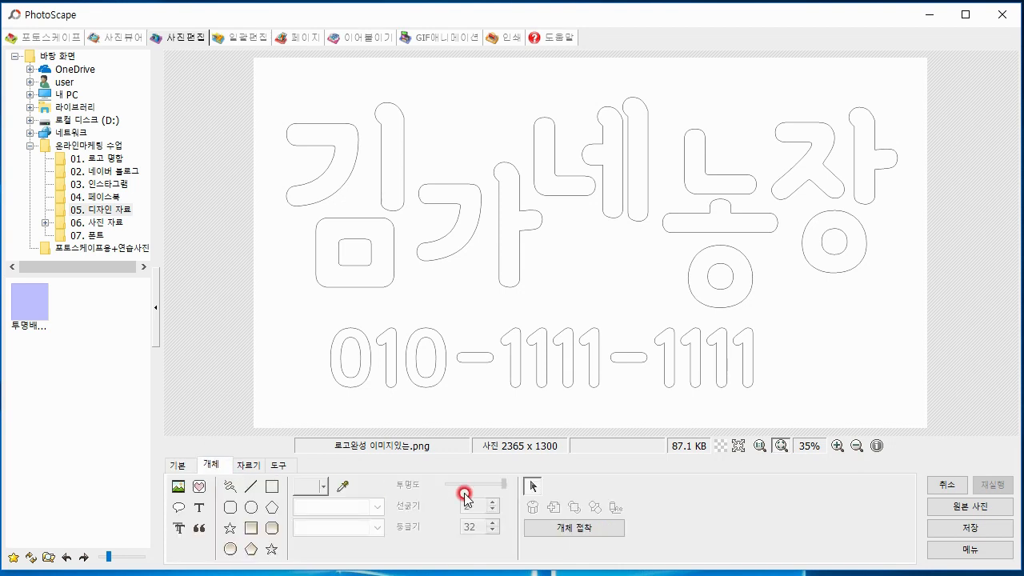
pyautogui.click(530, 488)
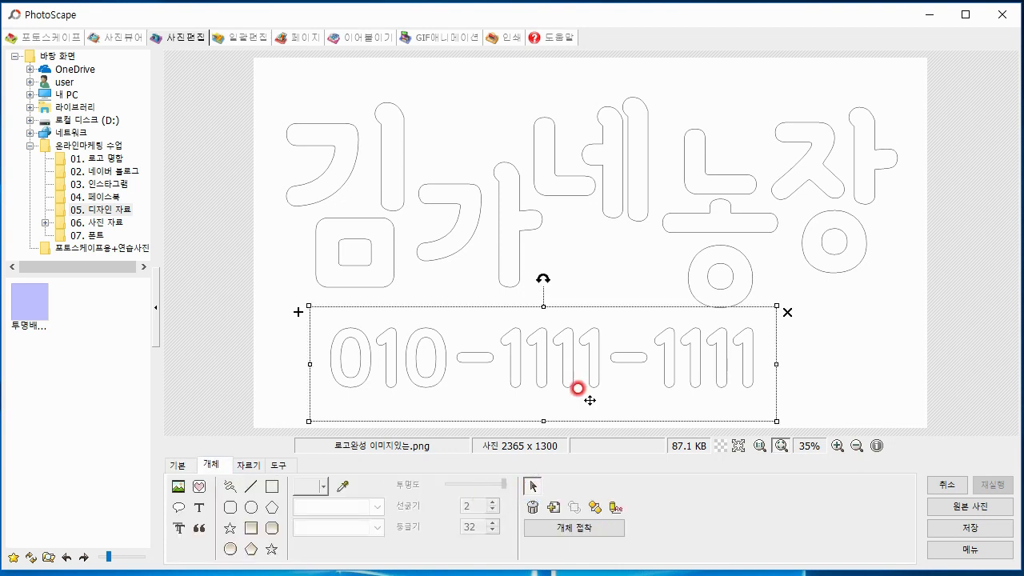
pyautogui.moveTo(712, 364); pyautogui.dragTo(754, 371)
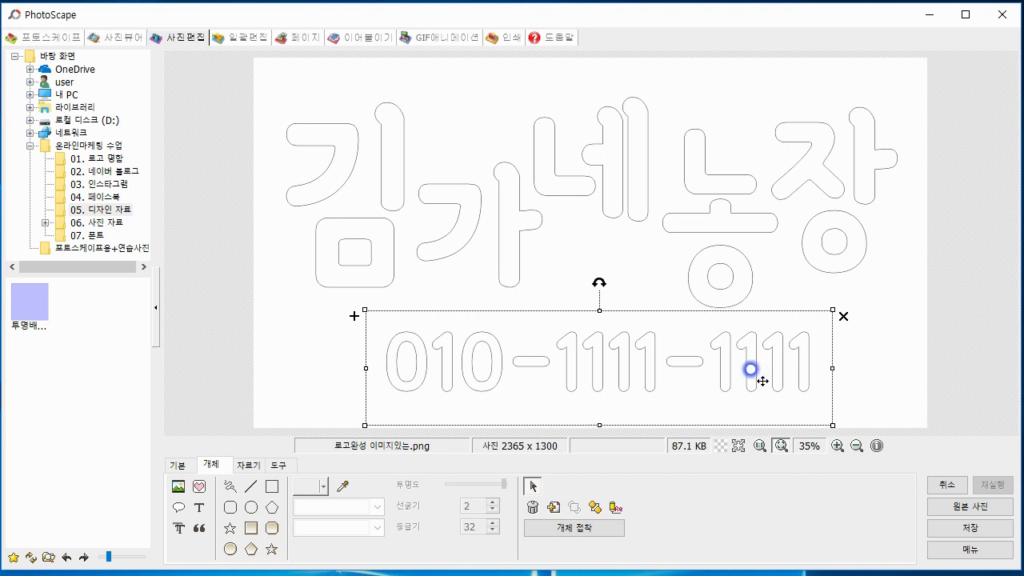
pyautogui.click(870, 387)
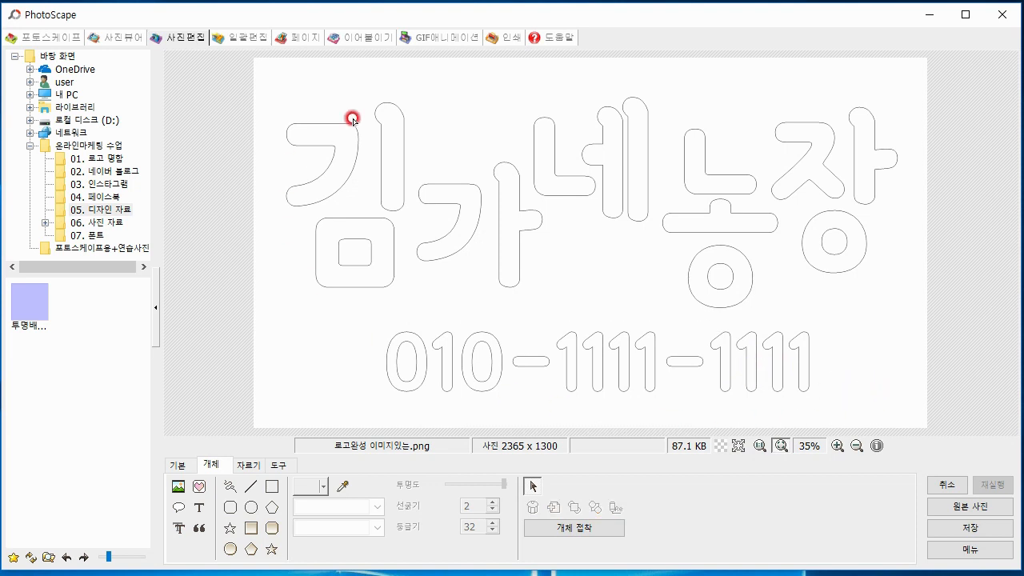
# Save the image as a PNG named 워터마크 in the 01. 로고 명함 folder
pyautogui.click(957, 528)
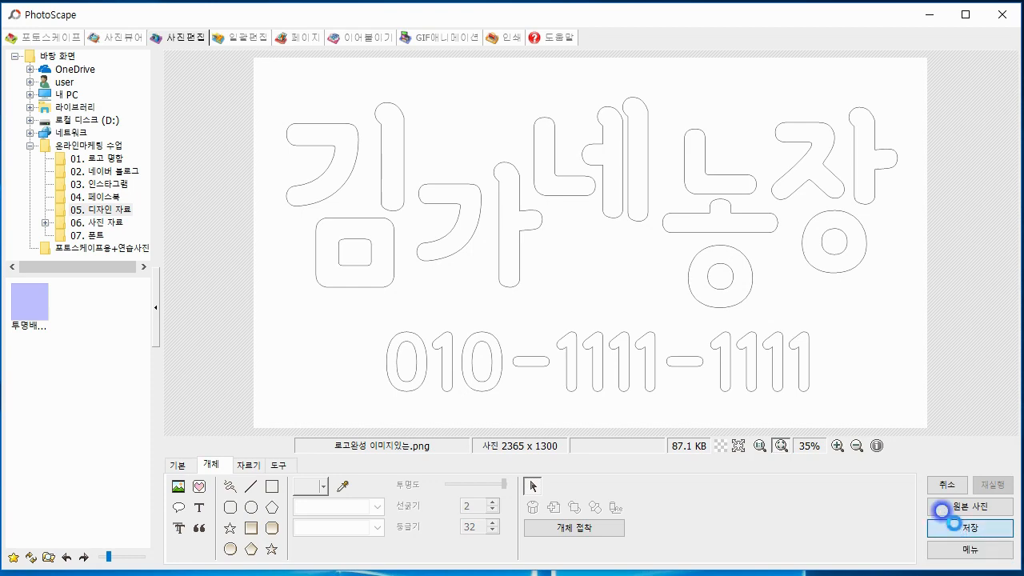
pyautogui.click(333, 297)
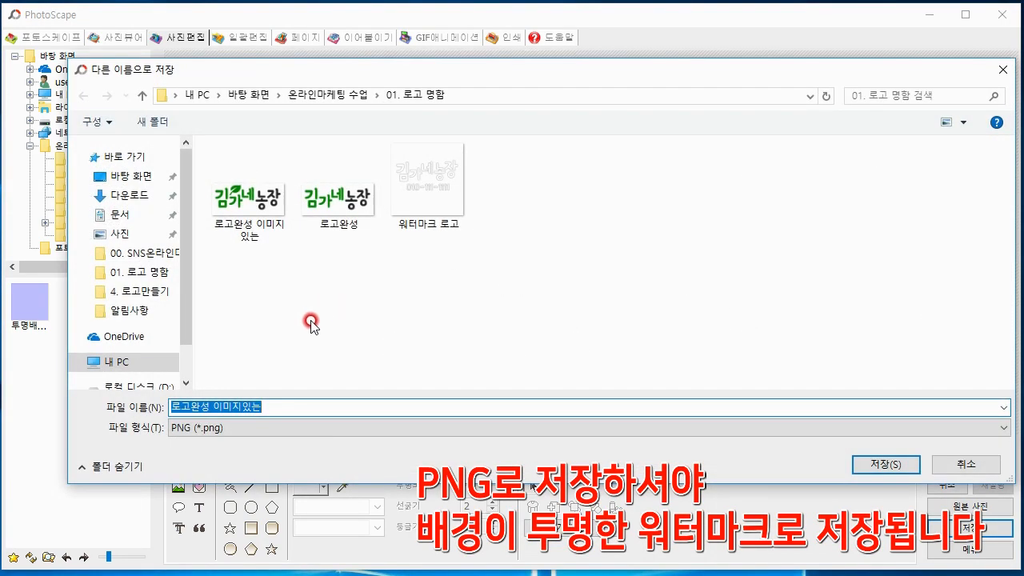
pyautogui.write('ㅇ')
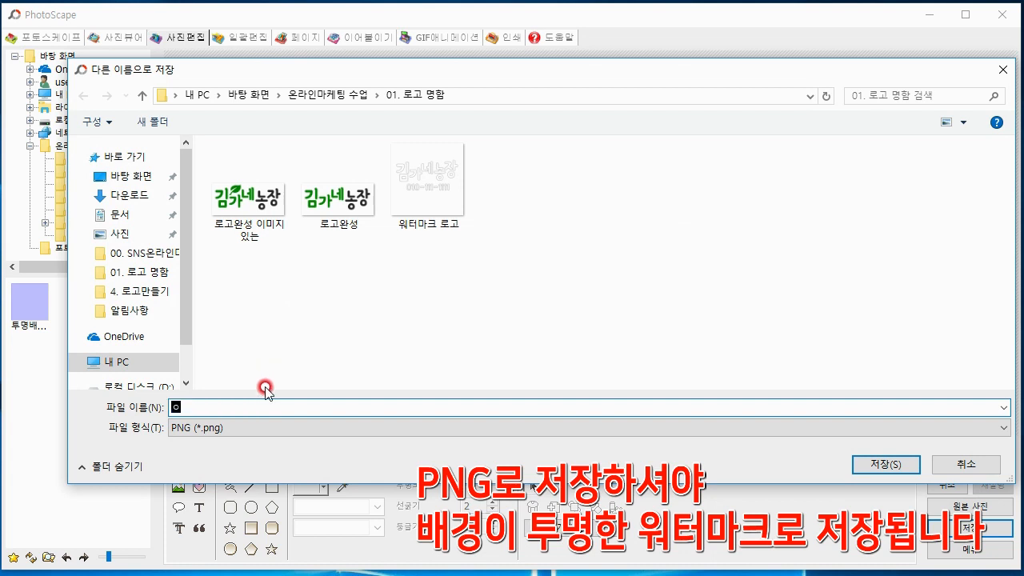
pyautogui.write('터마크')
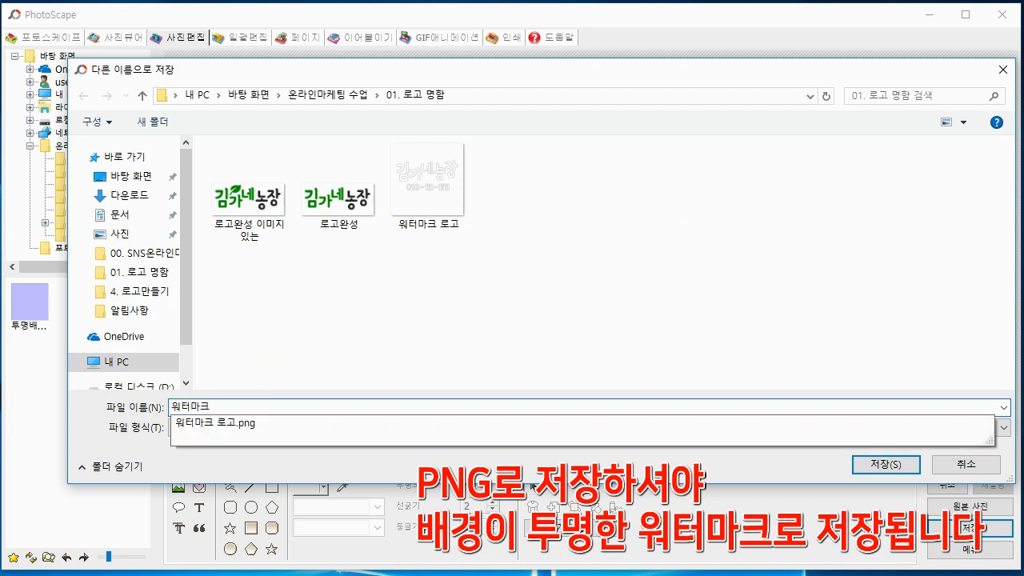
pyautogui.click(283, 365)
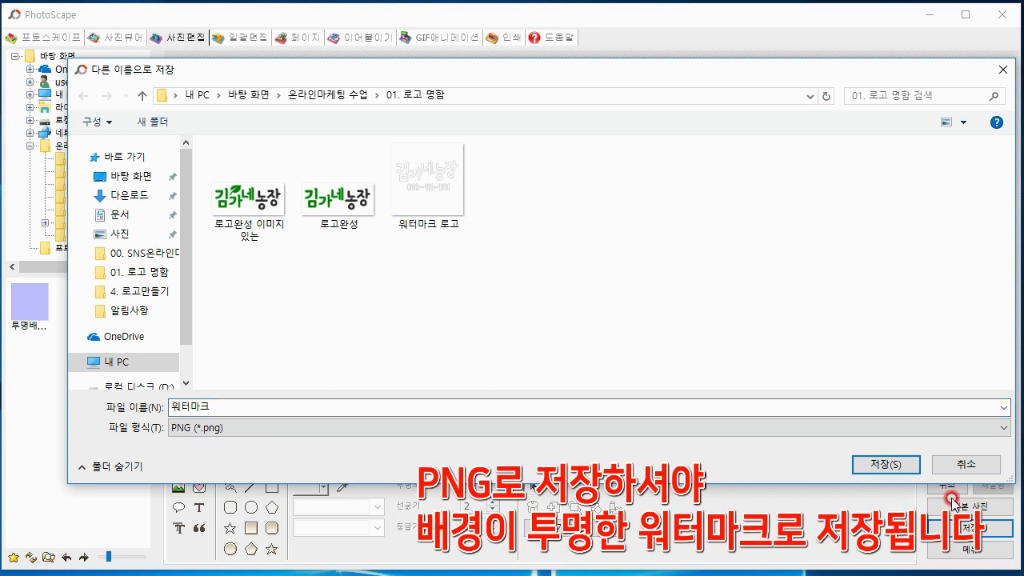
pyautogui.click(888, 466)
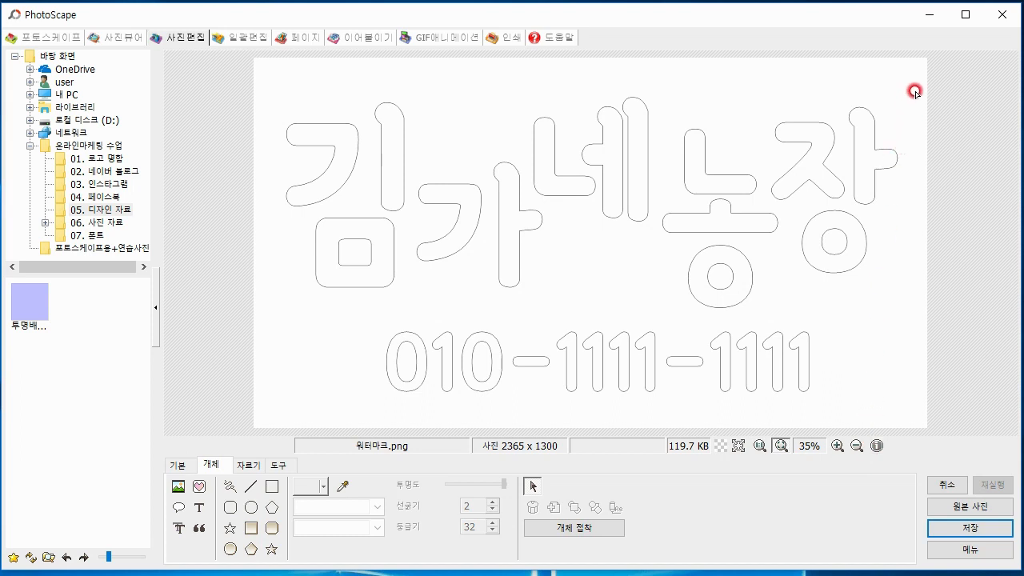
# Minimise the current window and launch a second PhotoScape from the desktop with its photo editor open
pyautogui.click(935, 16)
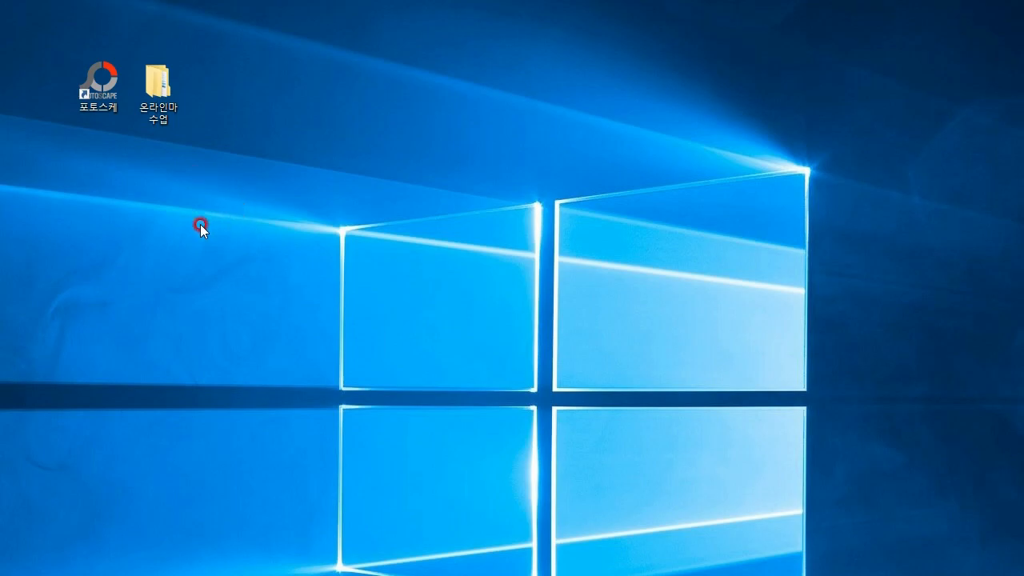
pyautogui.doubleClick(98, 88)
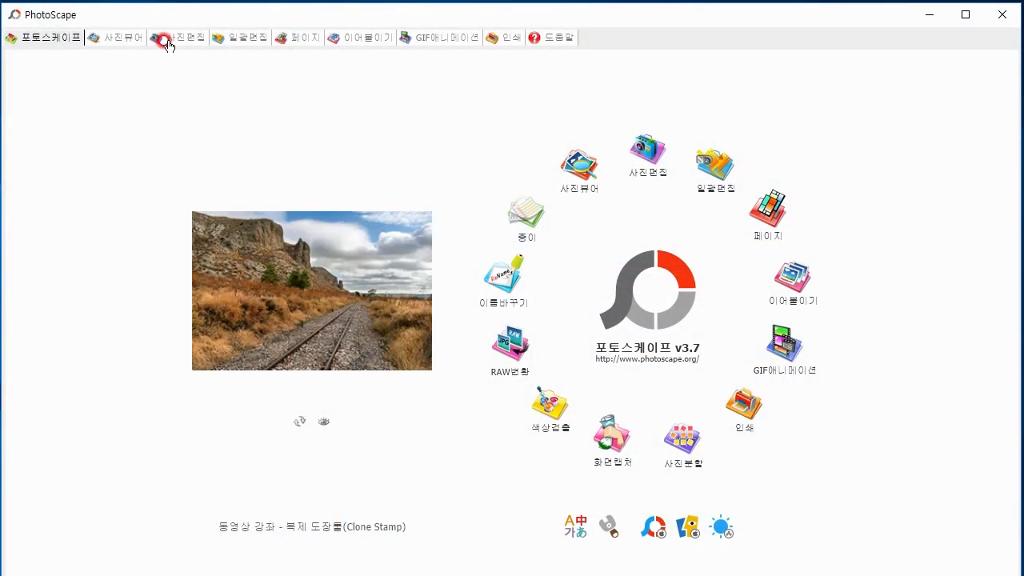
pyautogui.click(165, 36)
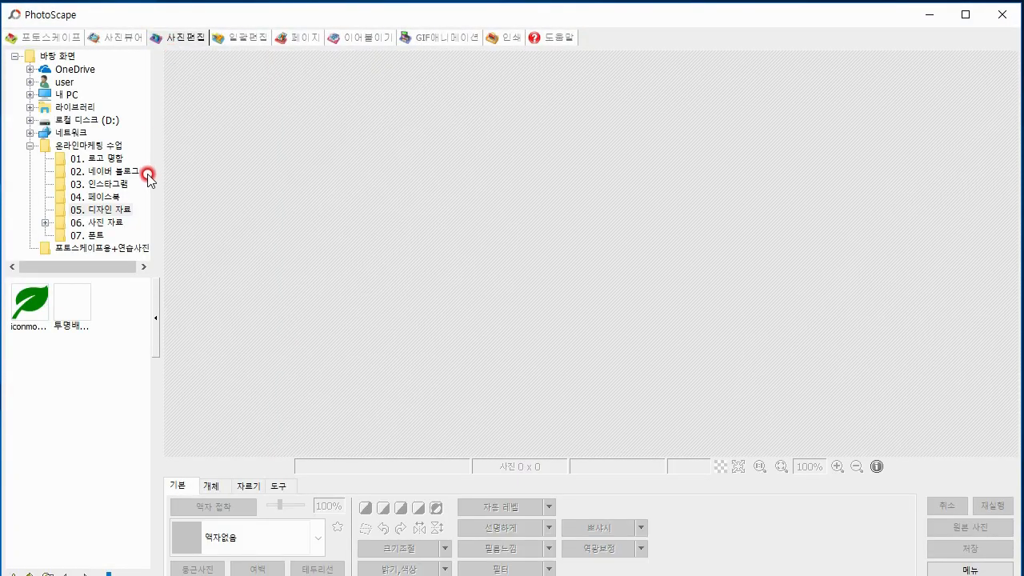
# Open adorable-1868871_960_720.jpg from the practice photo folder inside 06. 사진 자료 and bring up the object tools
pyautogui.doubleClick(112, 222)
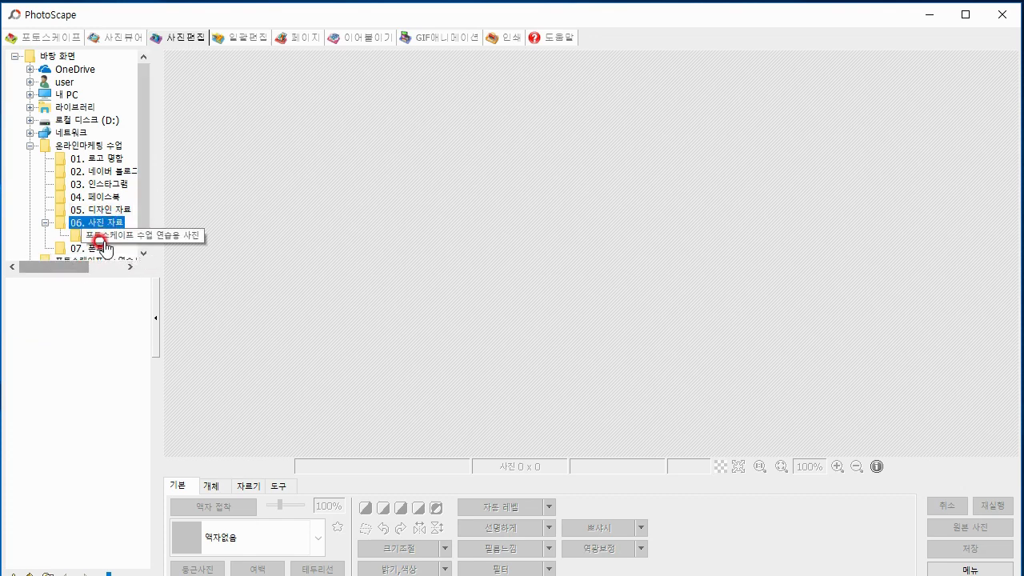
pyautogui.click(102, 240)
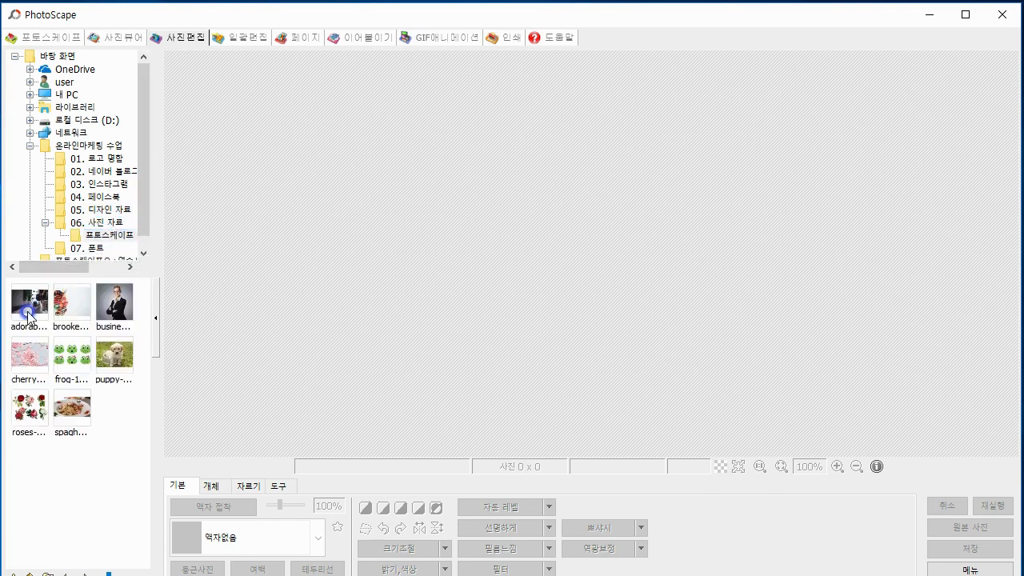
pyautogui.click(28, 313)
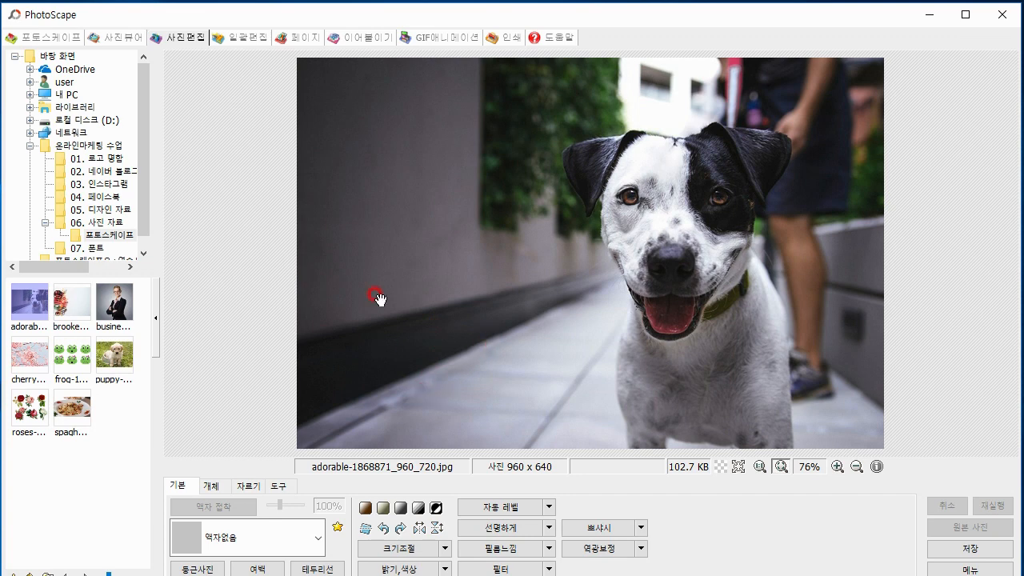
pyautogui.click(210, 488)
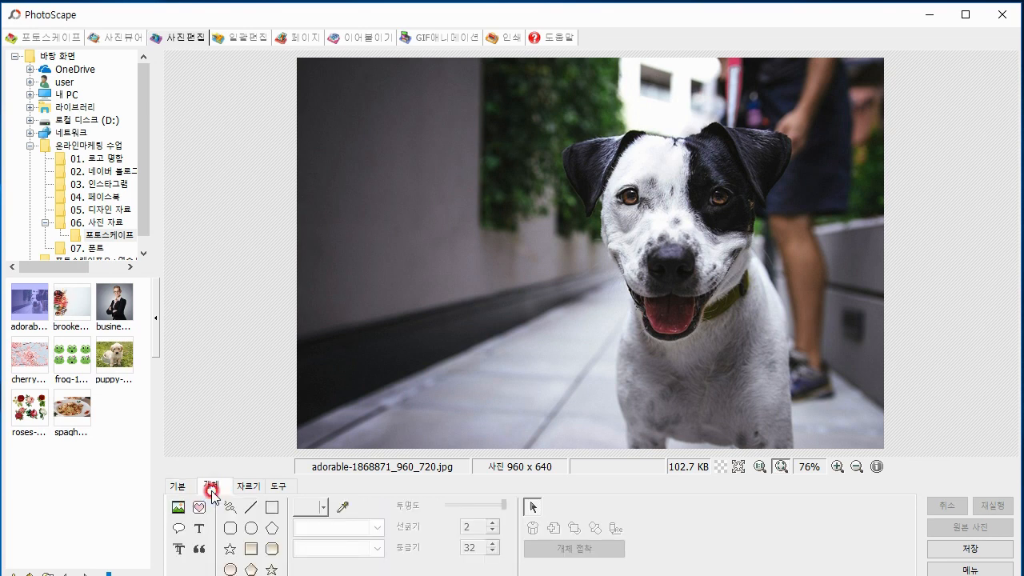
# Insert the saved 워터마크 image onto the dog photo at opacity 255 and shrink it into the photo's lower-left corner
pyautogui.click(176, 509)
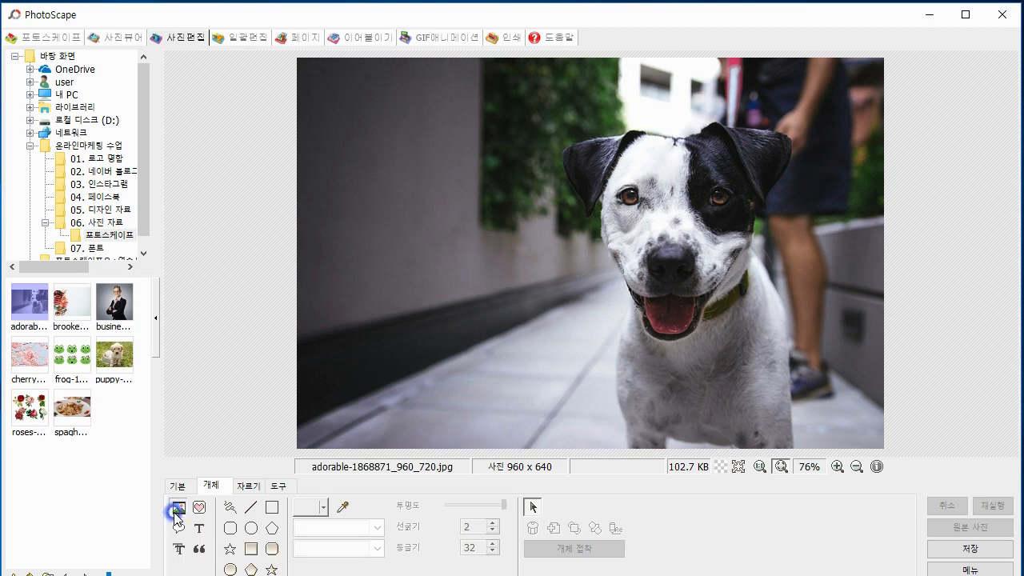
pyautogui.click(240, 485)
pyautogui.doubleClick(534, 210)
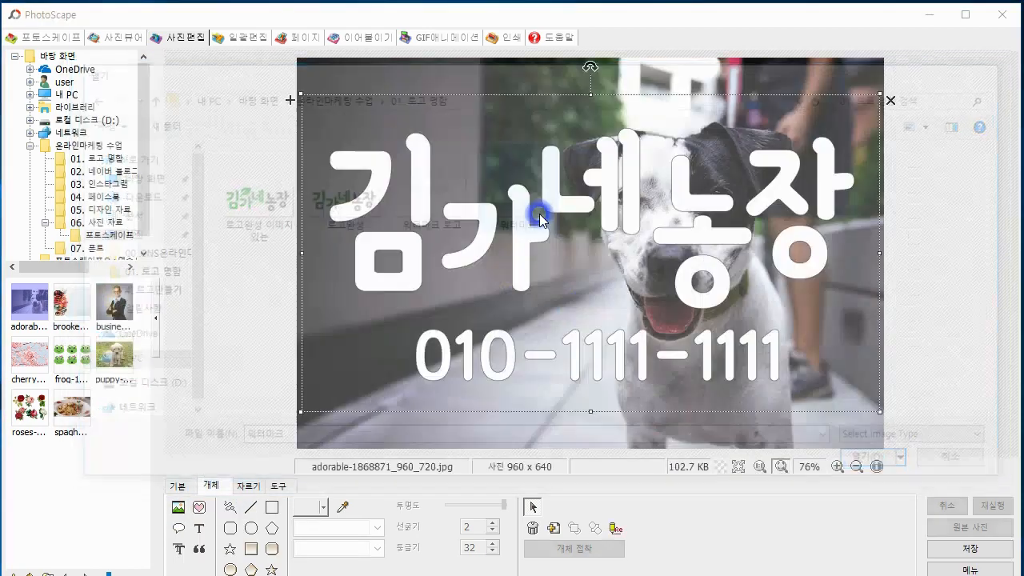
pyautogui.moveTo(372, 491); pyautogui.dragTo(337, 161)
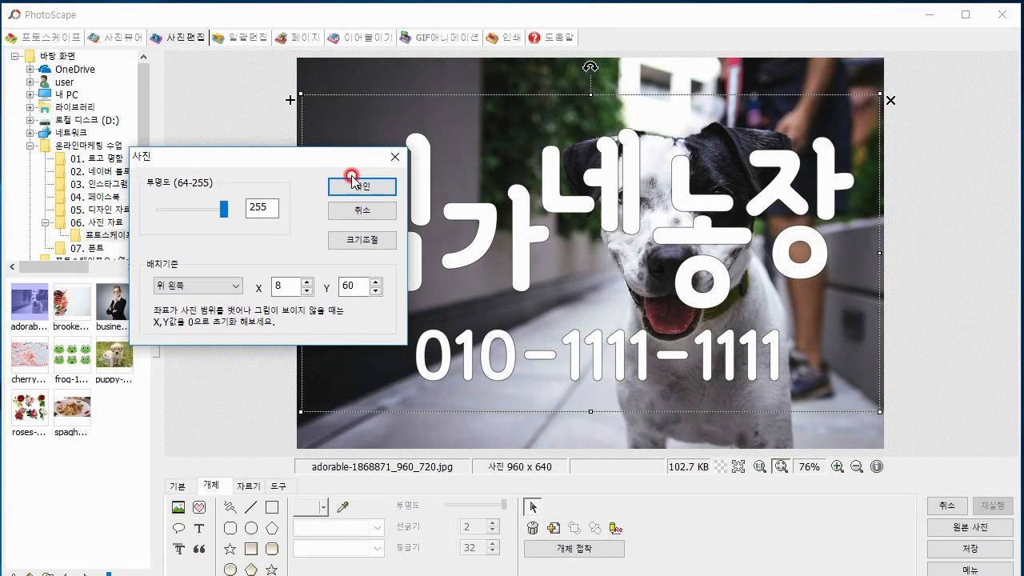
pyautogui.click(355, 189)
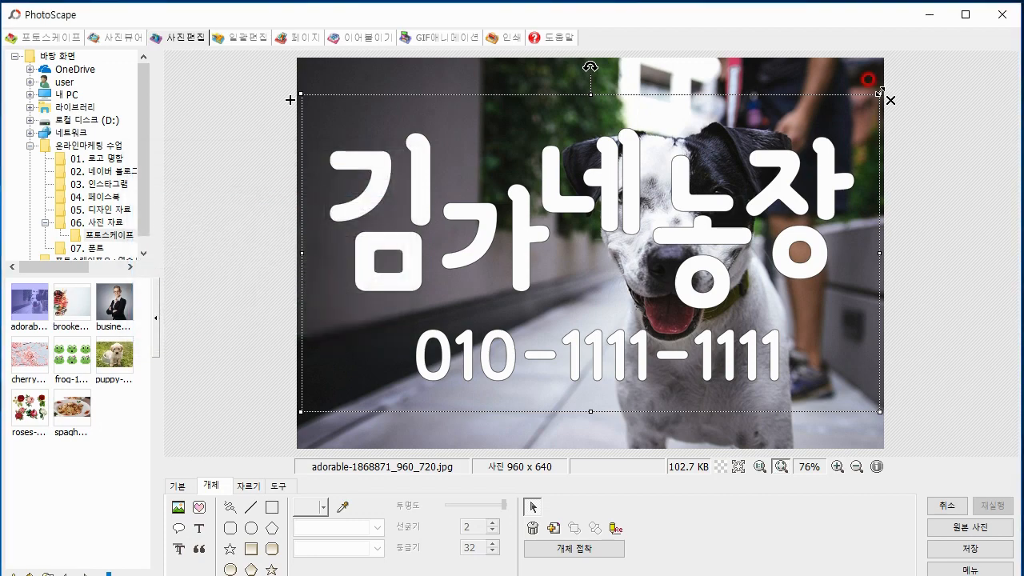
pyautogui.moveTo(879, 92); pyautogui.dragTo(381, 417)
pyautogui.click(190, 461)
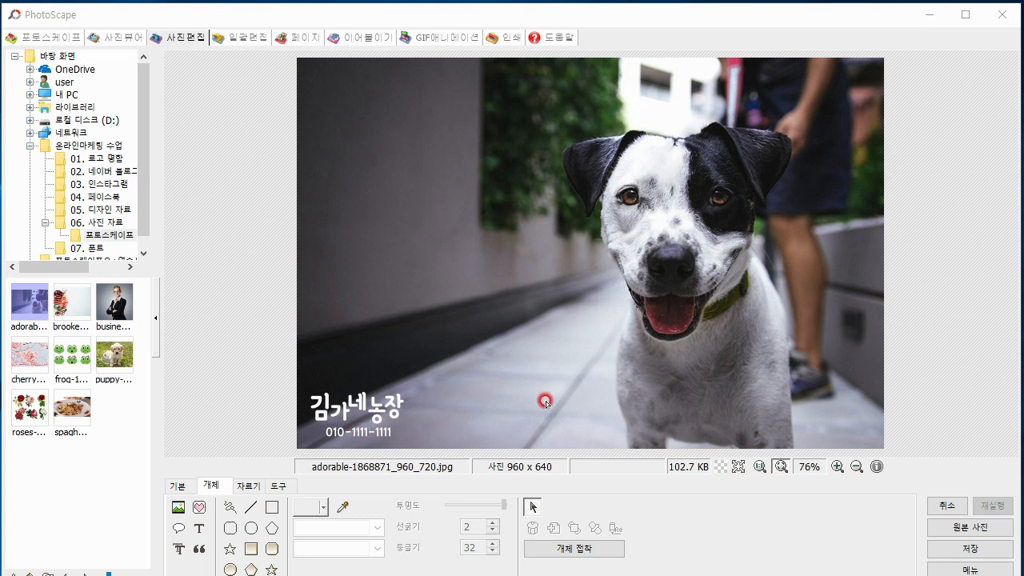
# Minimise the watermarked photo, launch another PhotoScape photo editor from the desktop and open 워터마크.png from the 01. 로고 명함 folder
pyautogui.click(931, 14)
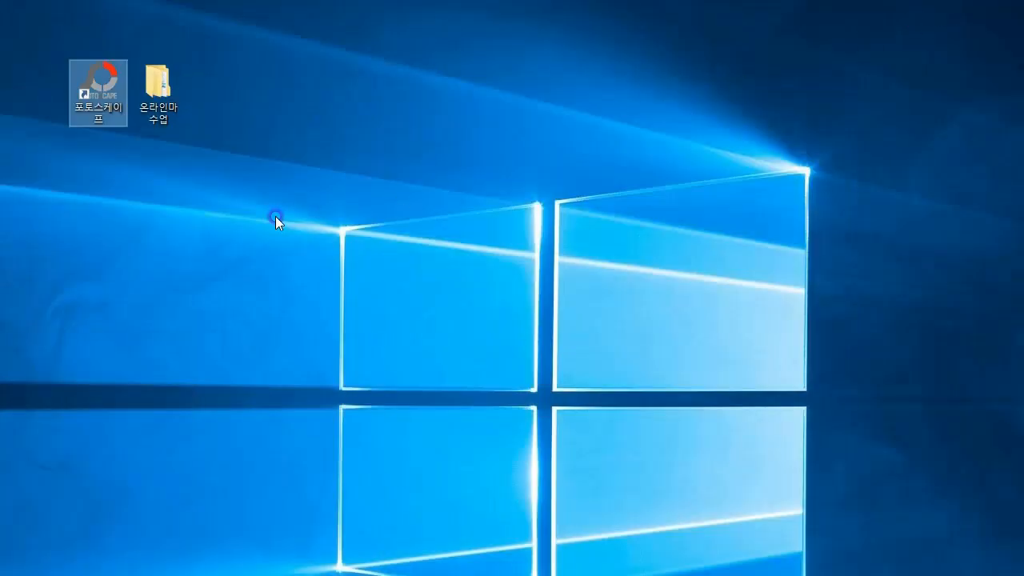
pyautogui.click(101, 103)
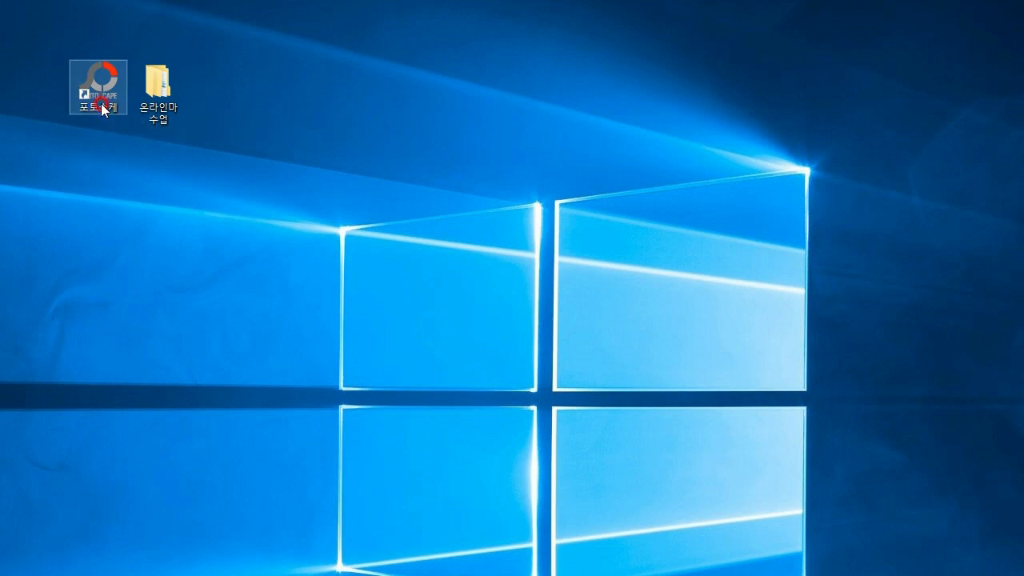
pyautogui.click(148, 138)
pyautogui.doubleClick(98, 86)
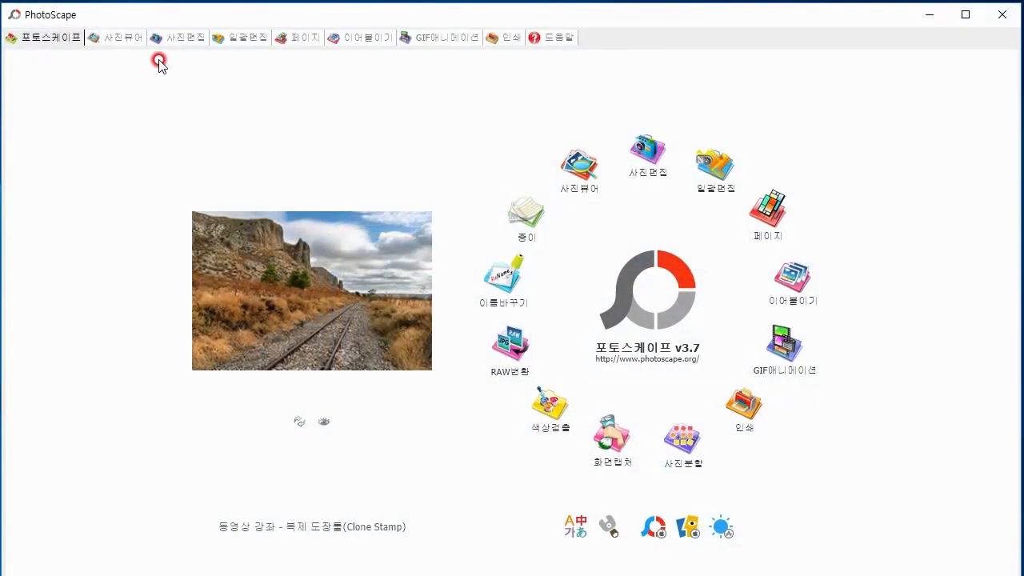
pyautogui.click(171, 40)
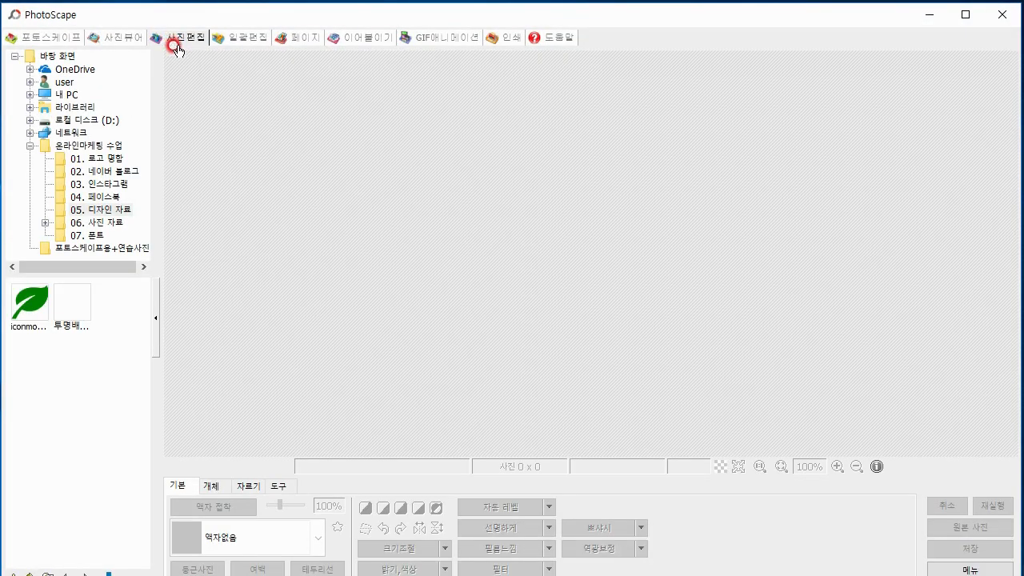
pyautogui.click(112, 164)
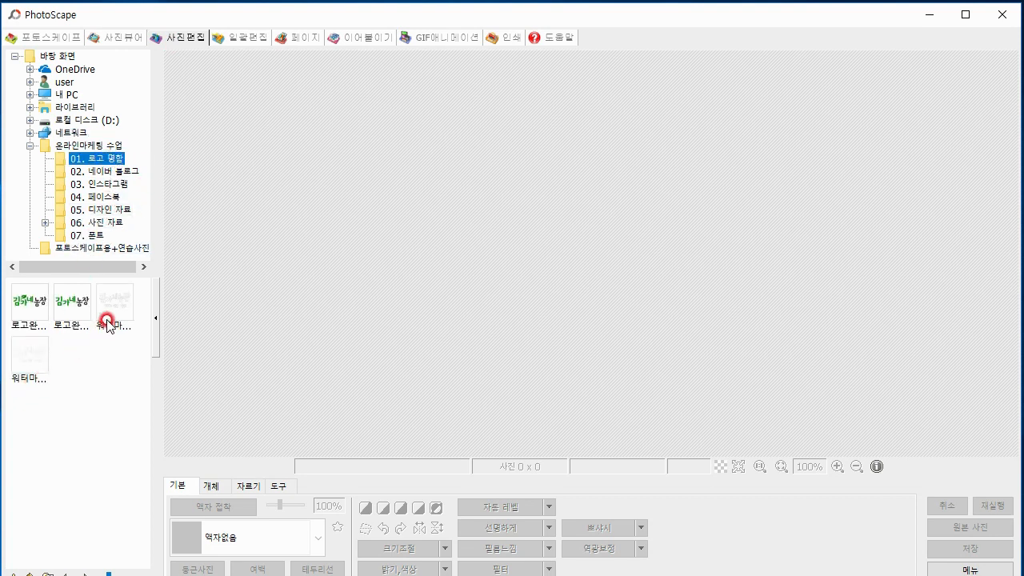
pyautogui.click(36, 368)
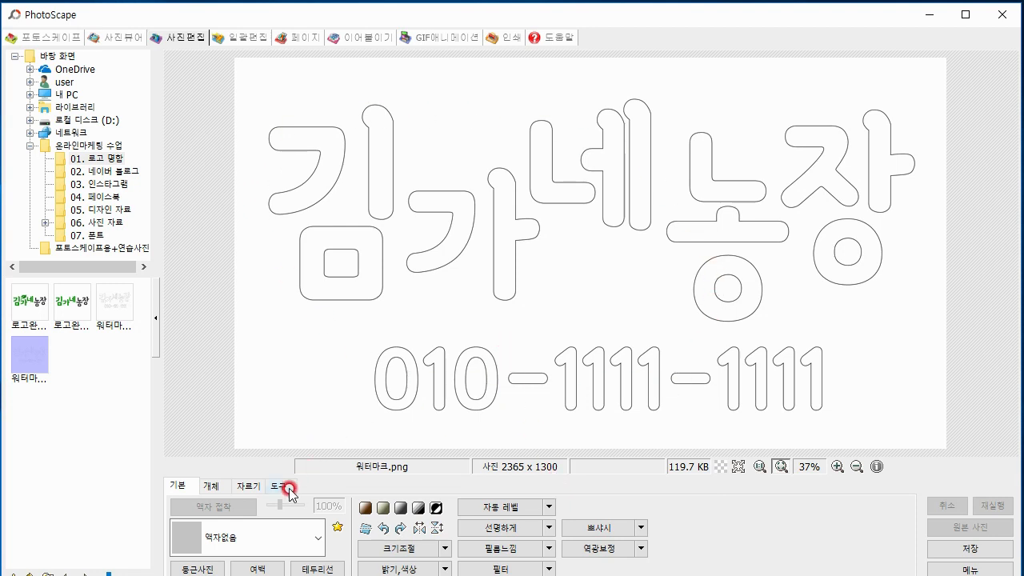
# Resize the watermark image to 364 x 200 pixels by setting its height to 200 with the aspect ratio locked
pyautogui.moveTo(299, 575); pyautogui.dragTo(307, 548)
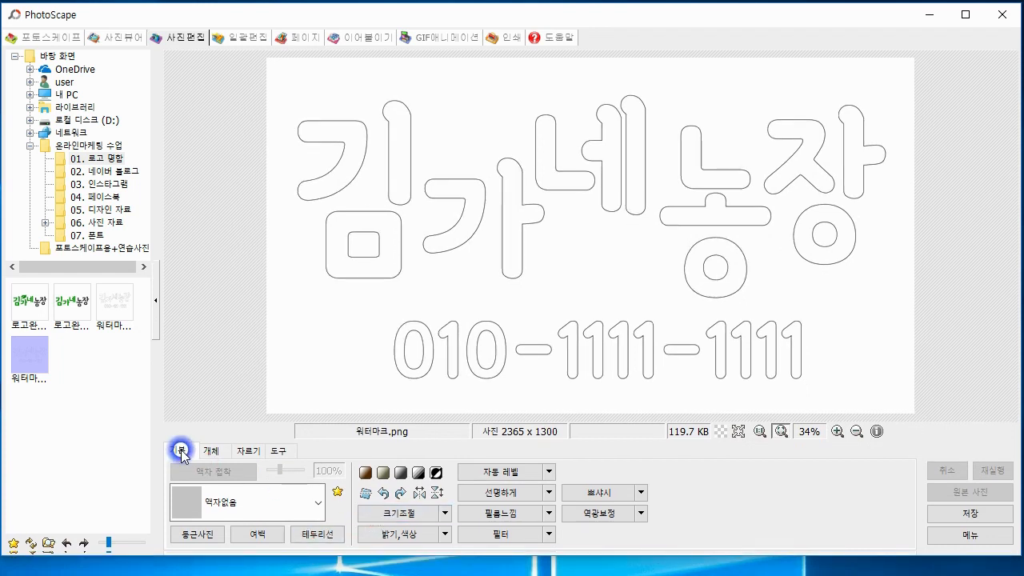
pyautogui.click(405, 514)
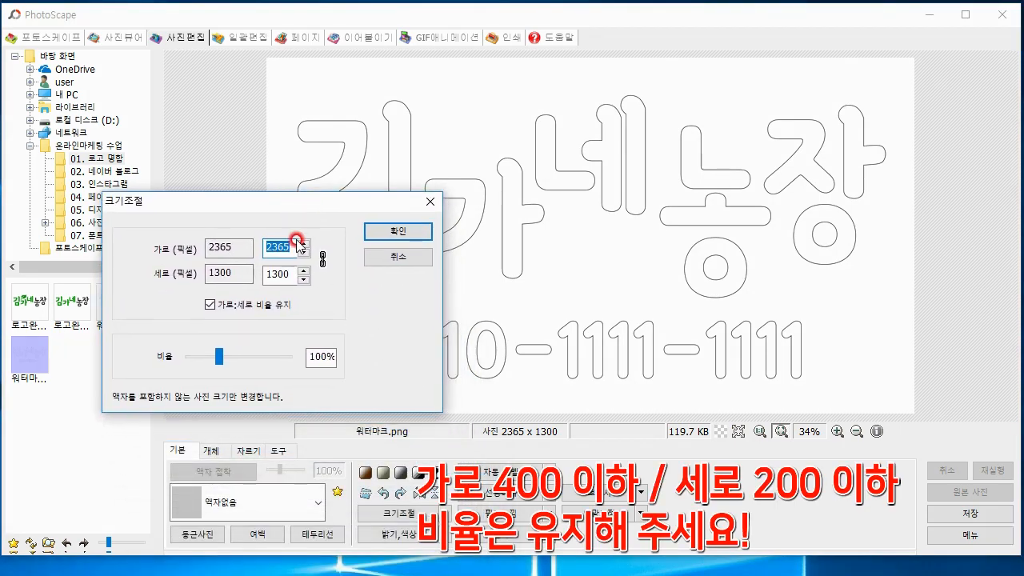
pyautogui.write('400')
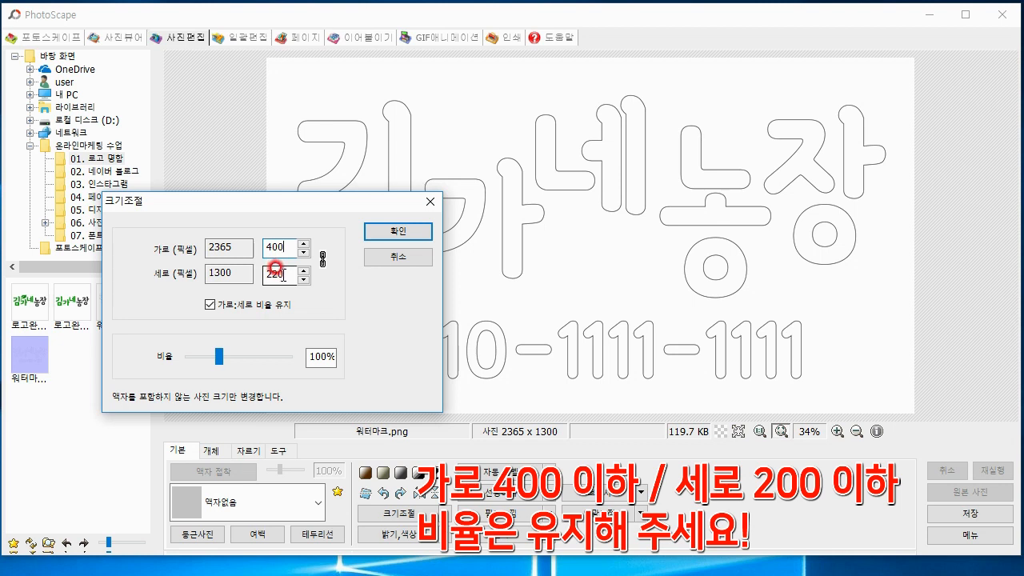
pyautogui.moveTo(281, 274); pyautogui.dragTo(252, 275)
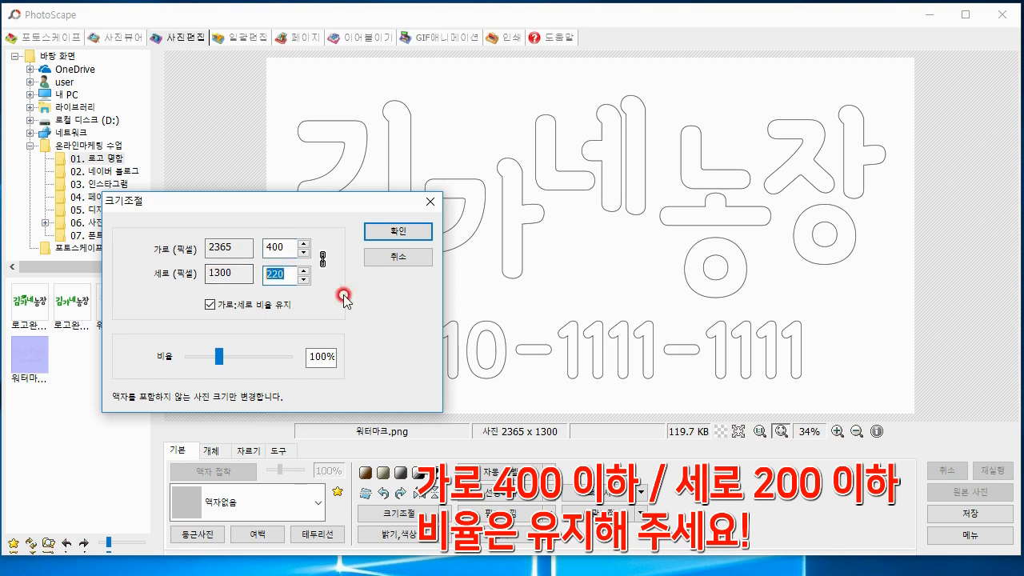
pyautogui.write('200')
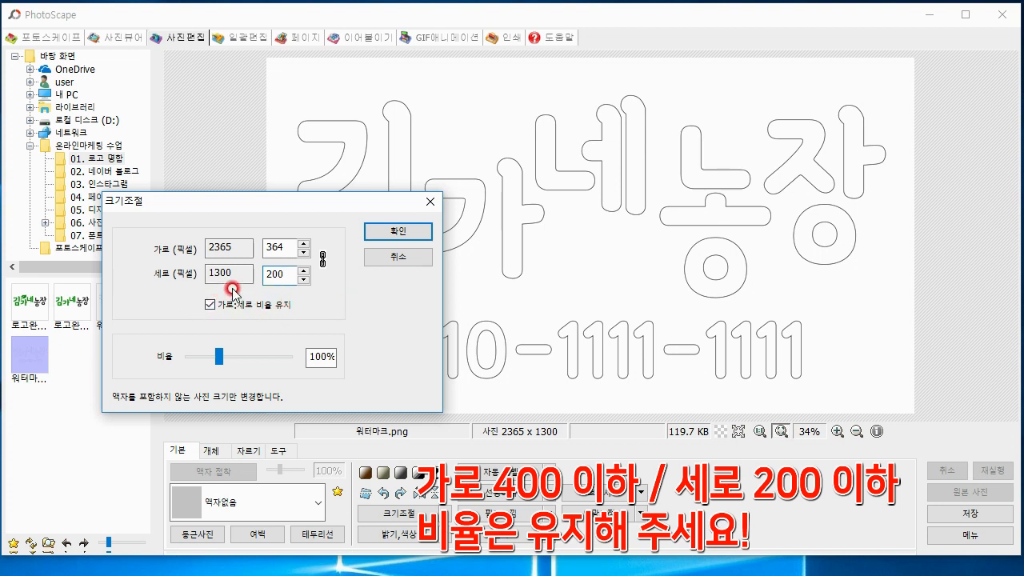
pyautogui.click(391, 232)
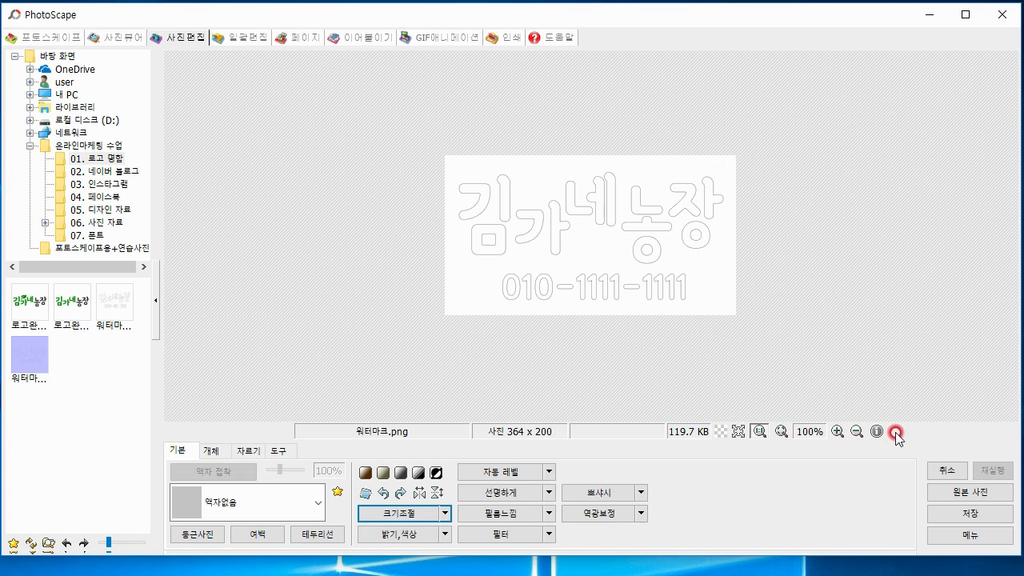
# Save the resized watermark under a new name, 워터마크 작은사이즈, as a PNG in the 01. 로고 명함 folder
pyautogui.click(970, 513)
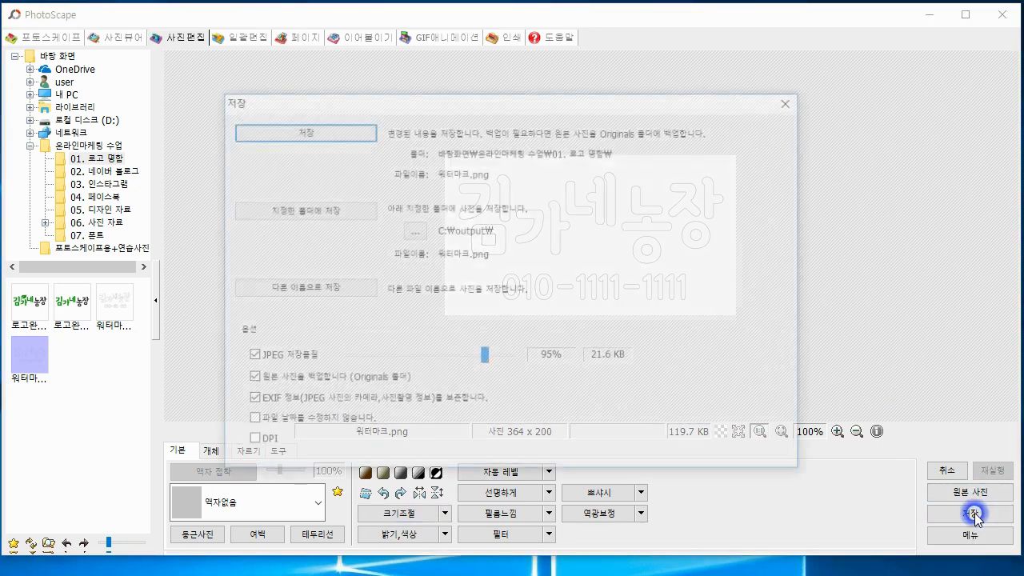
pyautogui.click(318, 287)
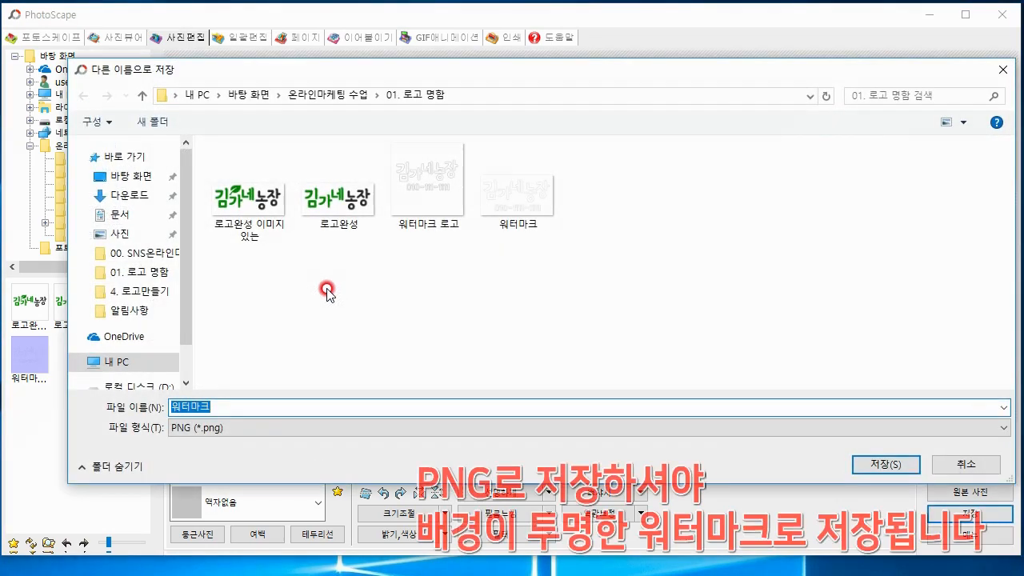
pyautogui.click(259, 405)
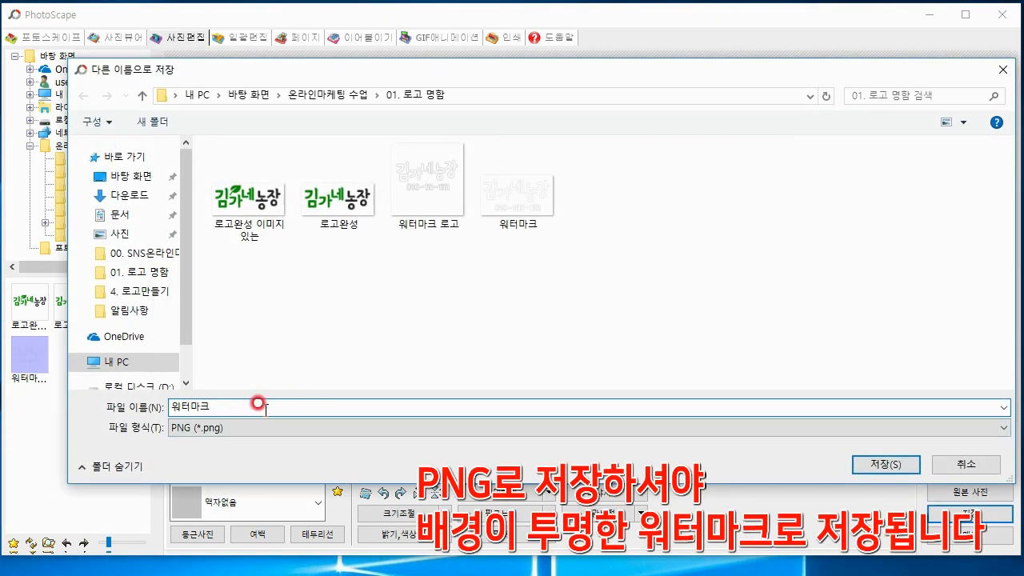
pyautogui.write('wkrdm')
pyautogui.press('BackSpace')
pyautogui.press('BackSpace')
pyautogui.press('BackSpace')
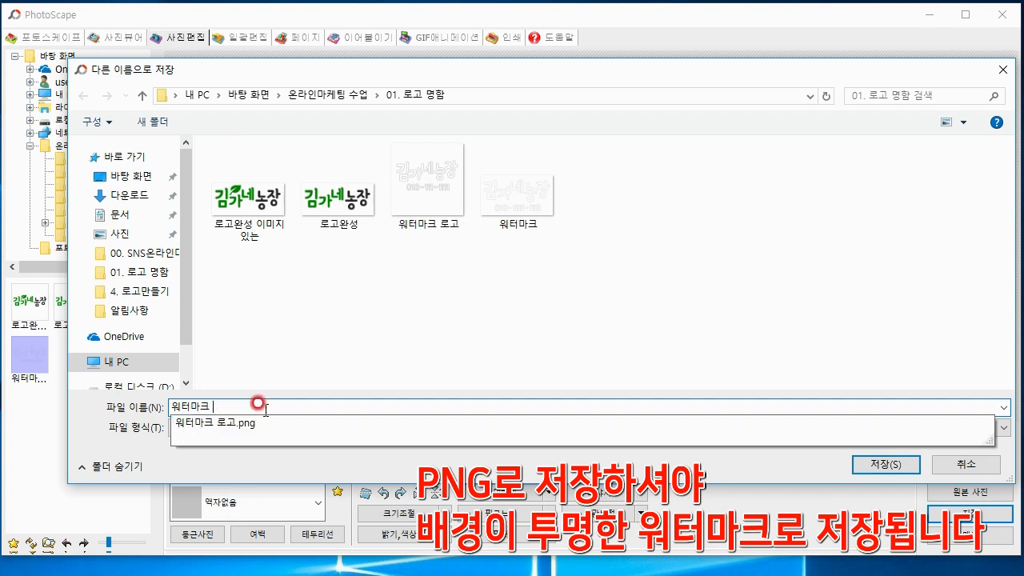
pyautogui.write('wkrdmstkdlwm')
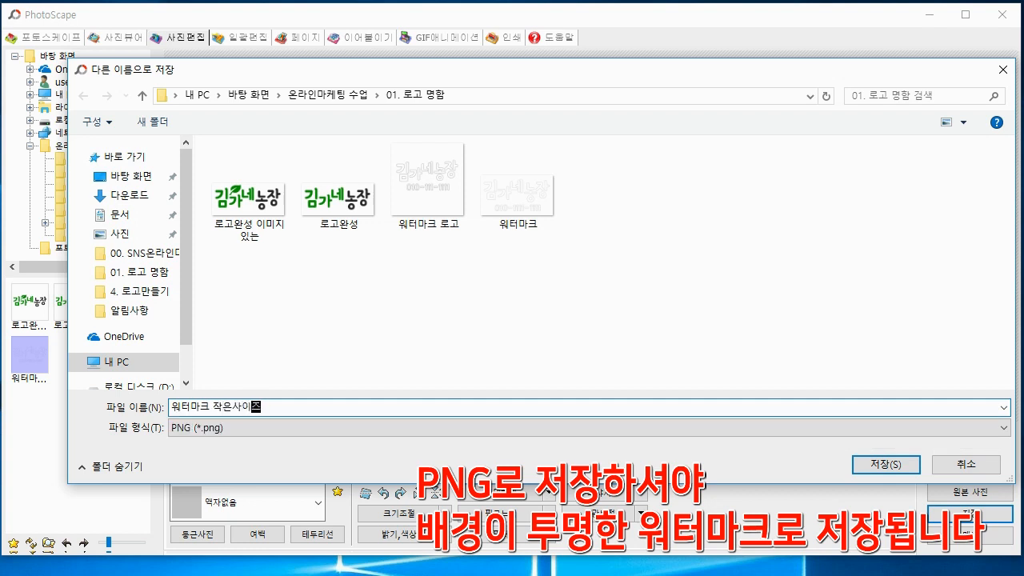
pyautogui.click(295, 409)
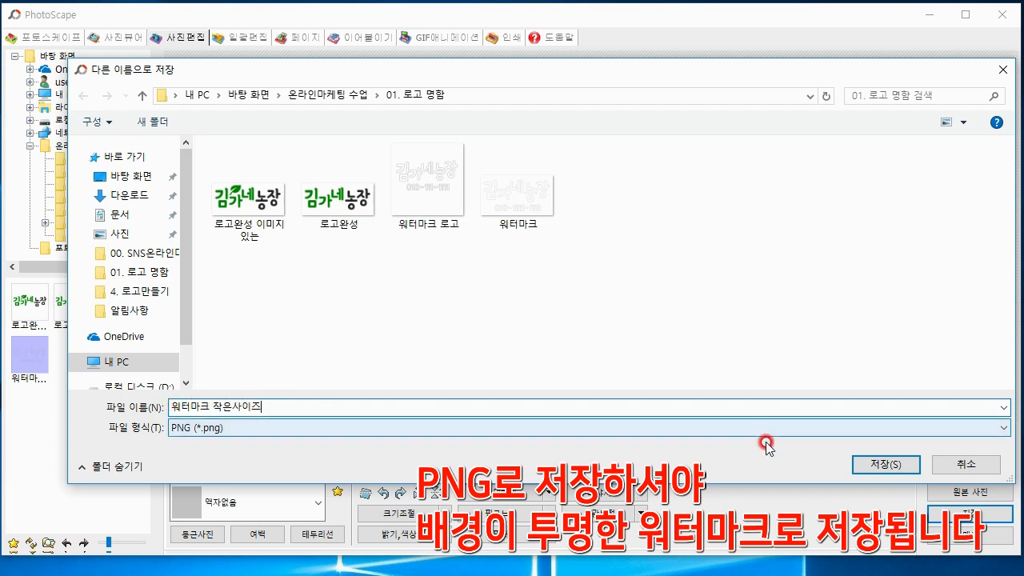
pyautogui.click(877, 466)
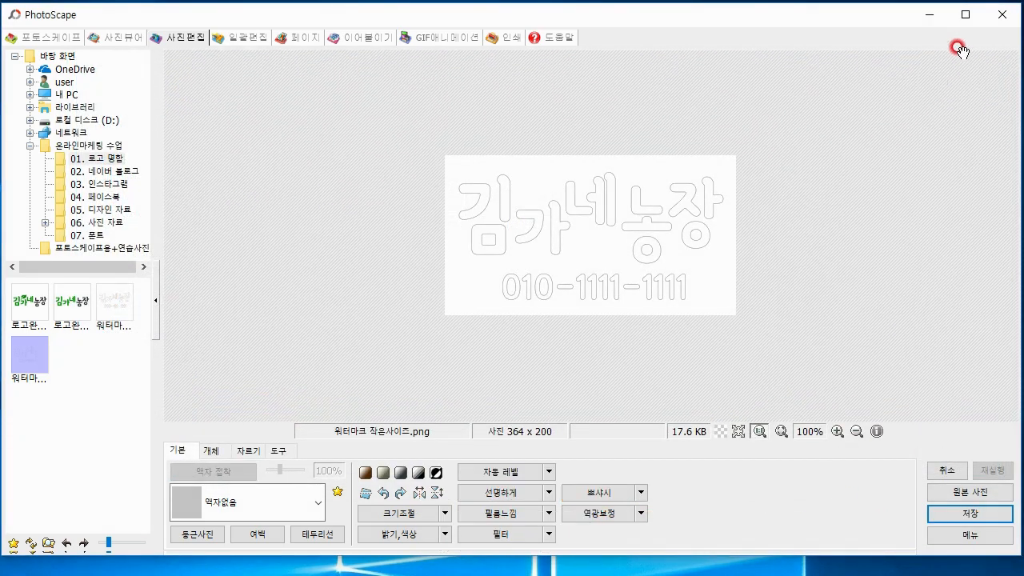
# Minimise the editor, open 01. 로고 명함 inside the desktop's 온라인마케팅 수업 folder and review the saved logo and watermark files
pyautogui.click(932, 16)
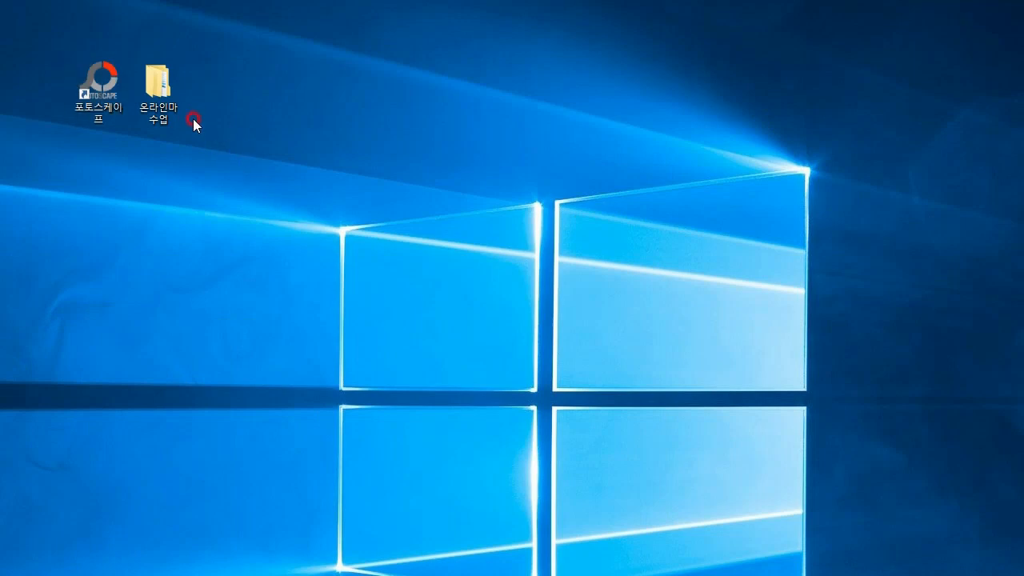
pyautogui.doubleClick(158, 80)
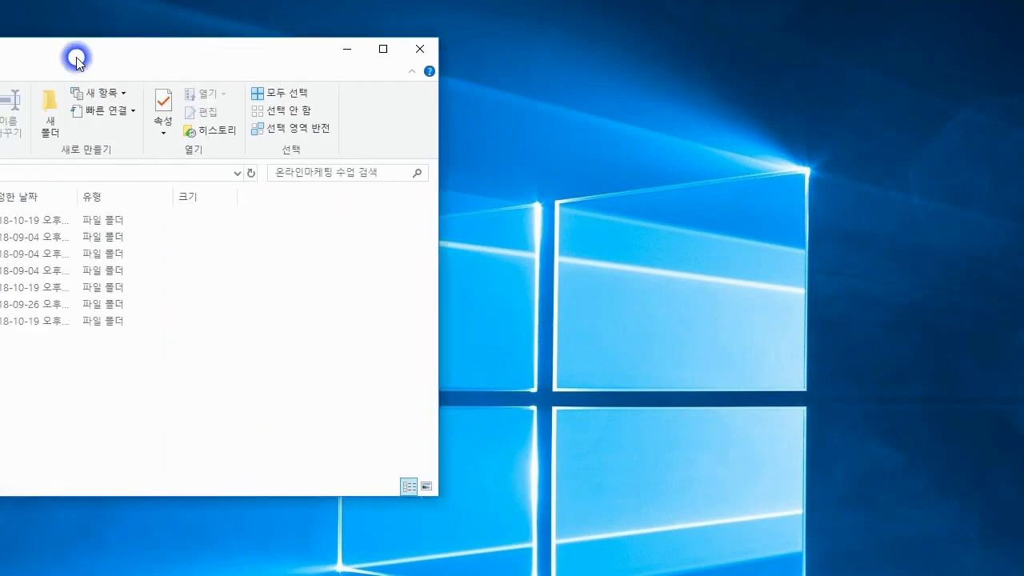
pyautogui.moveTo(368, 51); pyautogui.dragTo(348, 35)
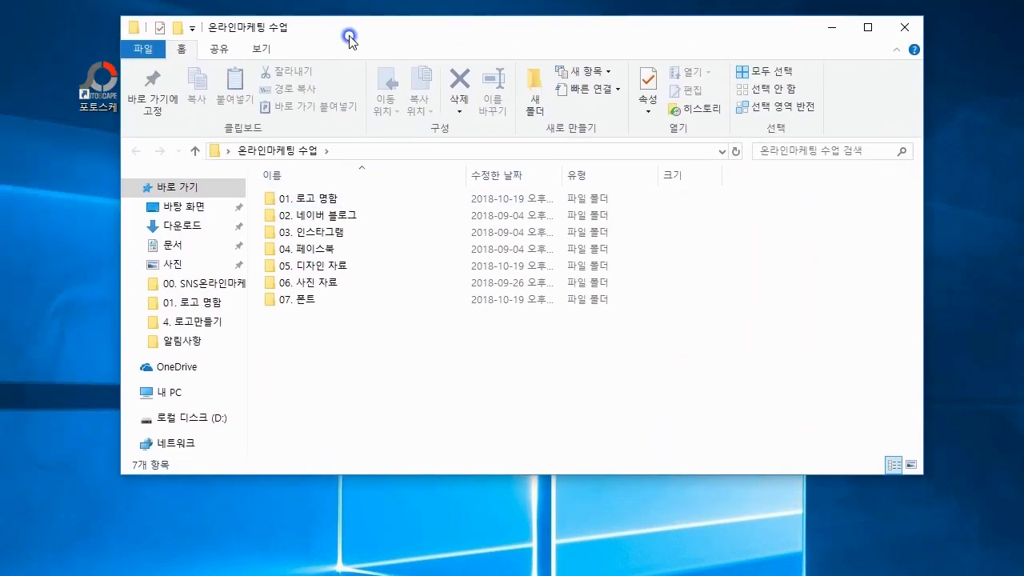
pyautogui.doubleClick(338, 199)
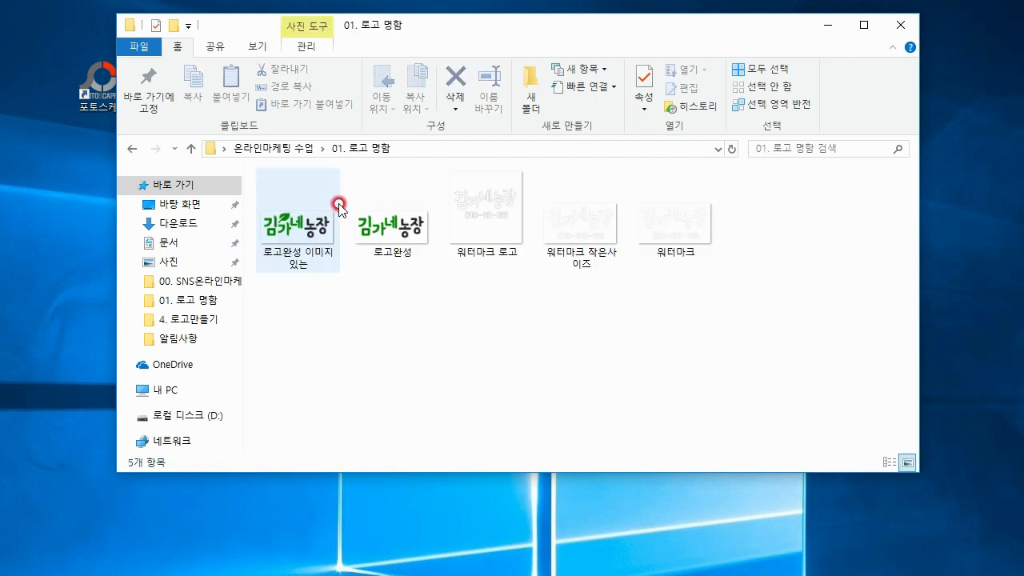
pyautogui.click(303, 270)
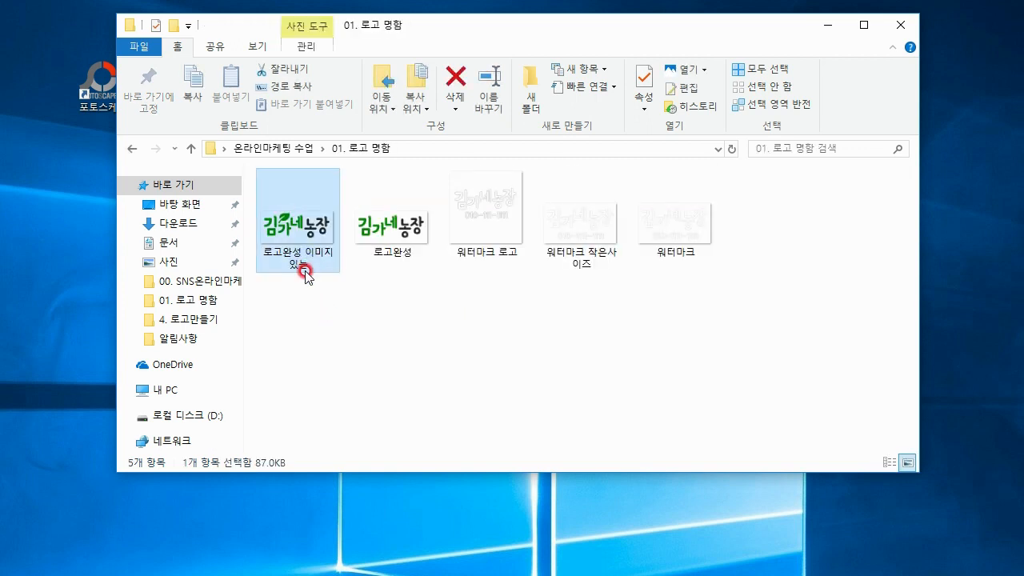
pyautogui.click(413, 250)
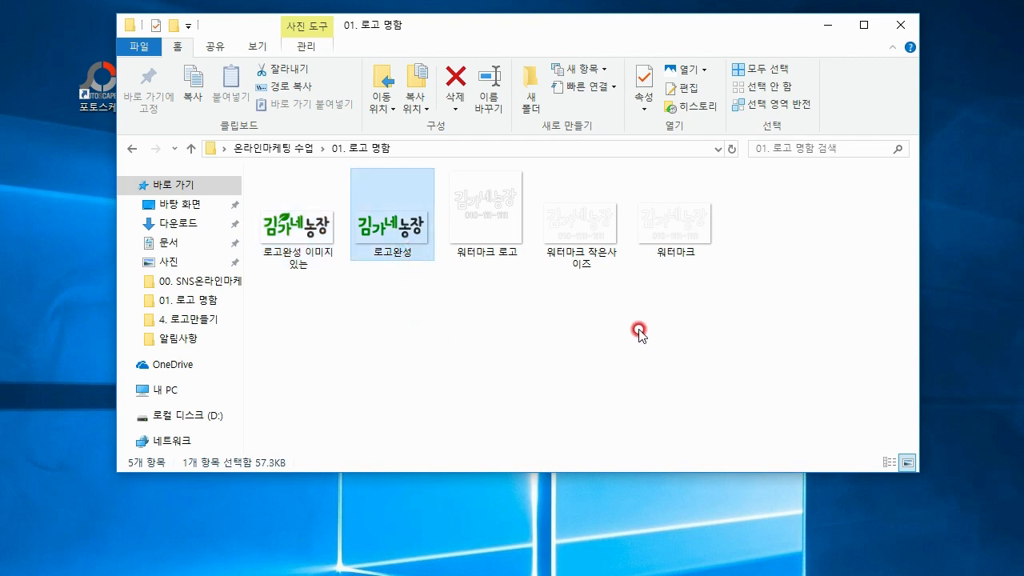
pyautogui.click(592, 261)
pyautogui.click(663, 251)
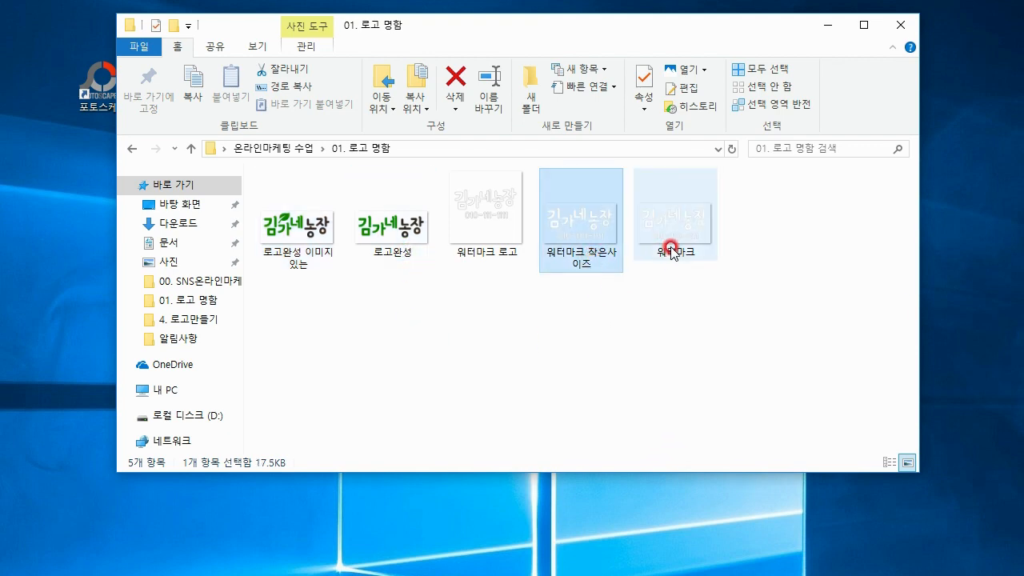
pyautogui.click(610, 256)
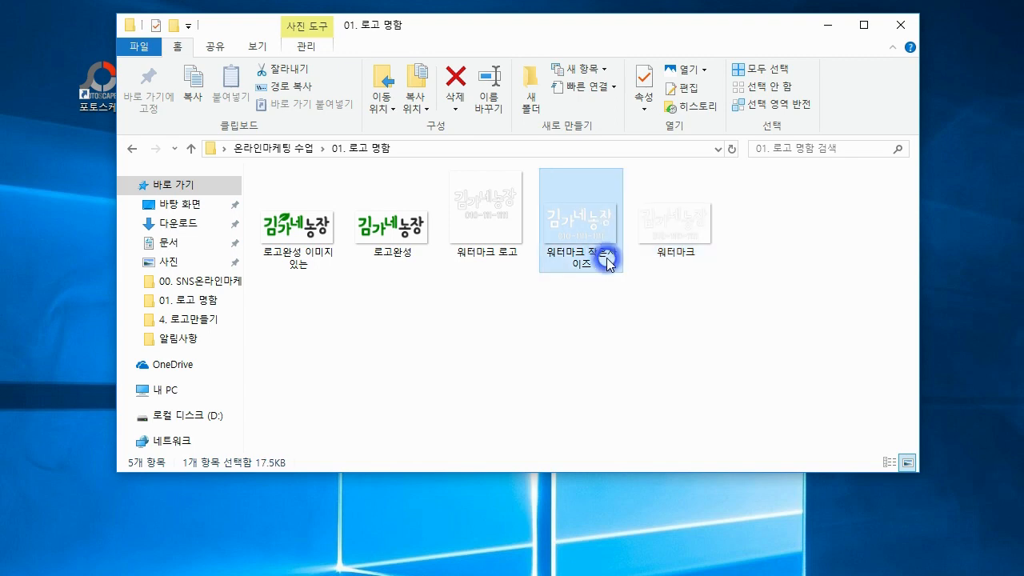
pyautogui.click(680, 255)
pyautogui.click(623, 295)
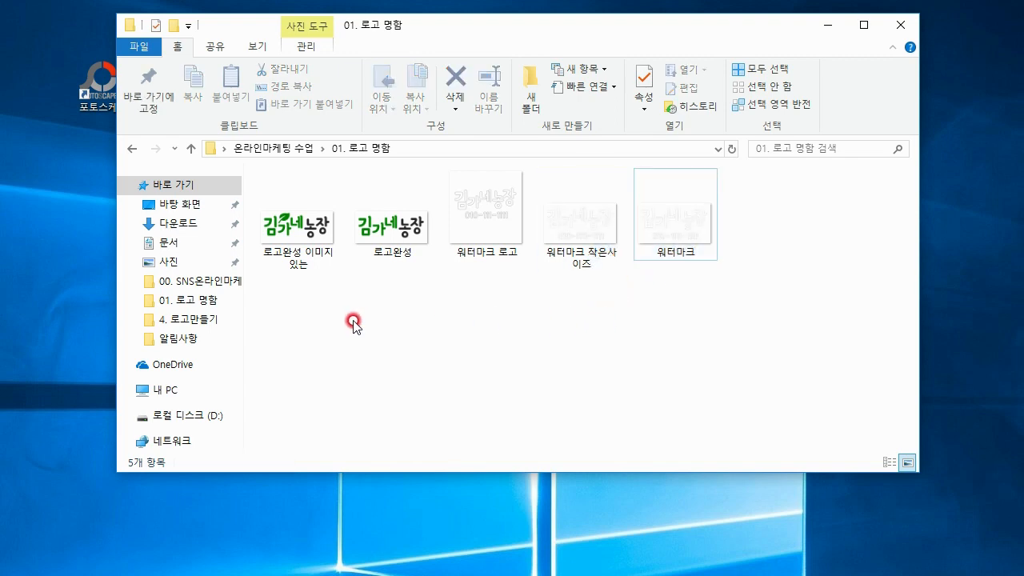